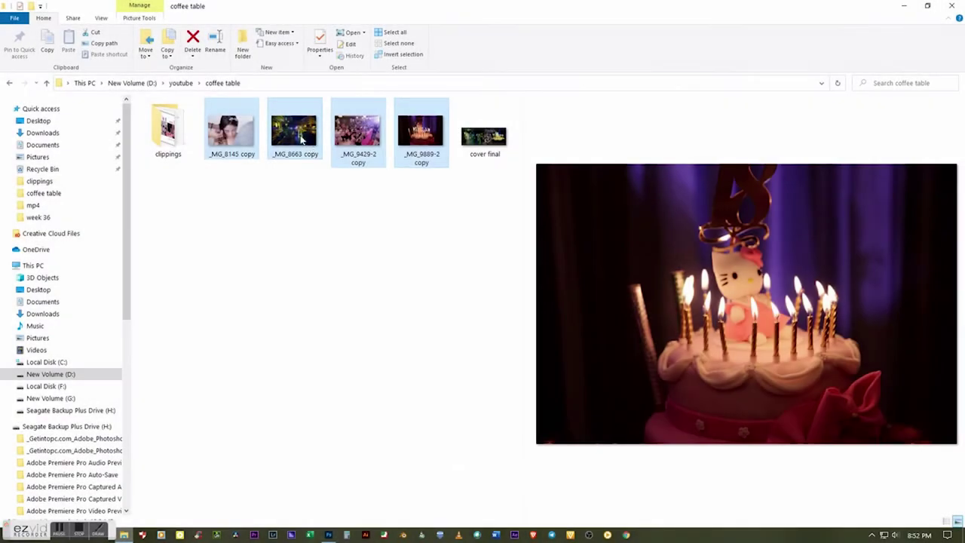
# Step: Drag the four _MG photo copies from the coffee table folder onto Photoshop to open them
pyautogui.moveTo(302, 140); pyautogui.dragTo(329, 532)
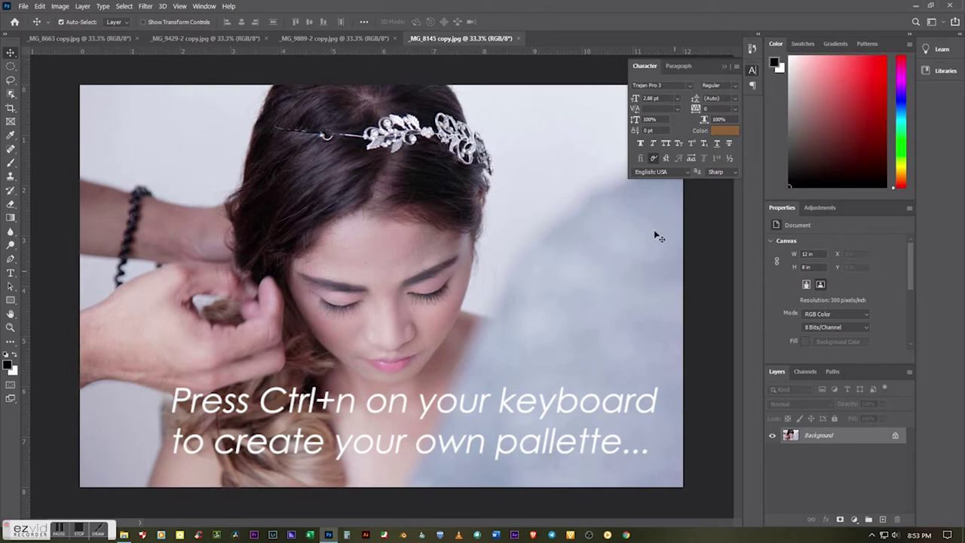
# Step: Create a black-background 20×8 in, 300 ppi, 16-bit RGB document and move its window lower
pyautogui.hotkey('ctrl', 'n')
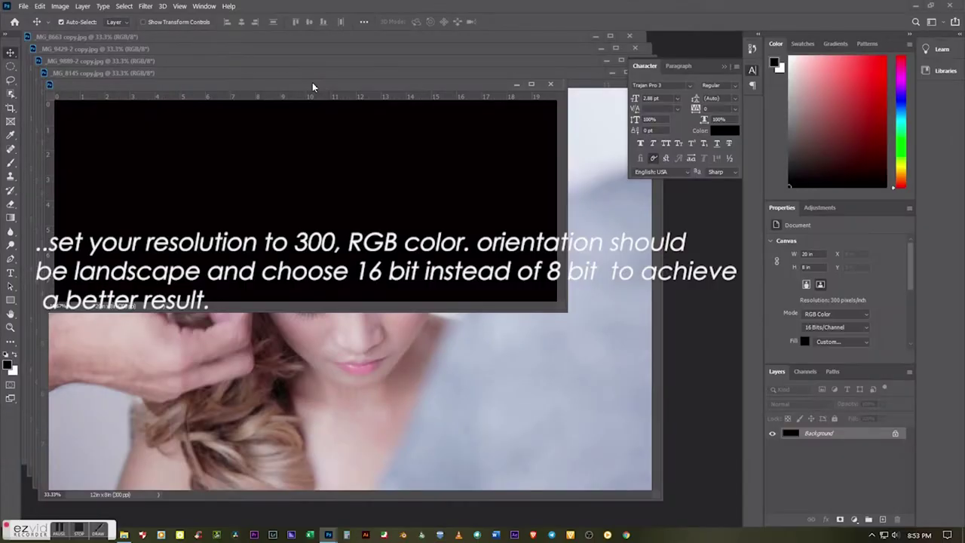
pyautogui.moveTo(332, 98); pyautogui.dragTo(377, 164)
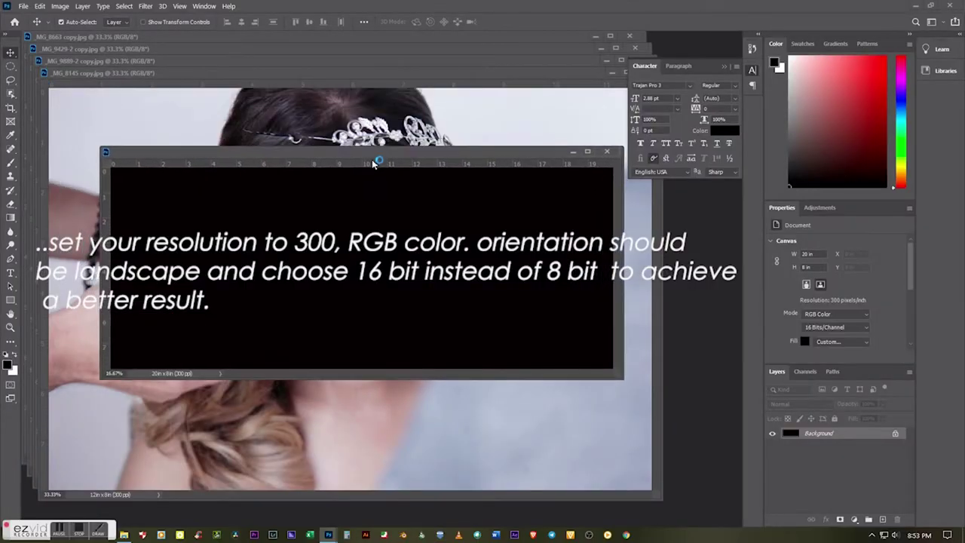
# Step: Convert the _MG_8145 and _MG_9889-2 photos to 16 bits per channel, moving their windows aside
pyautogui.click(169, 71)
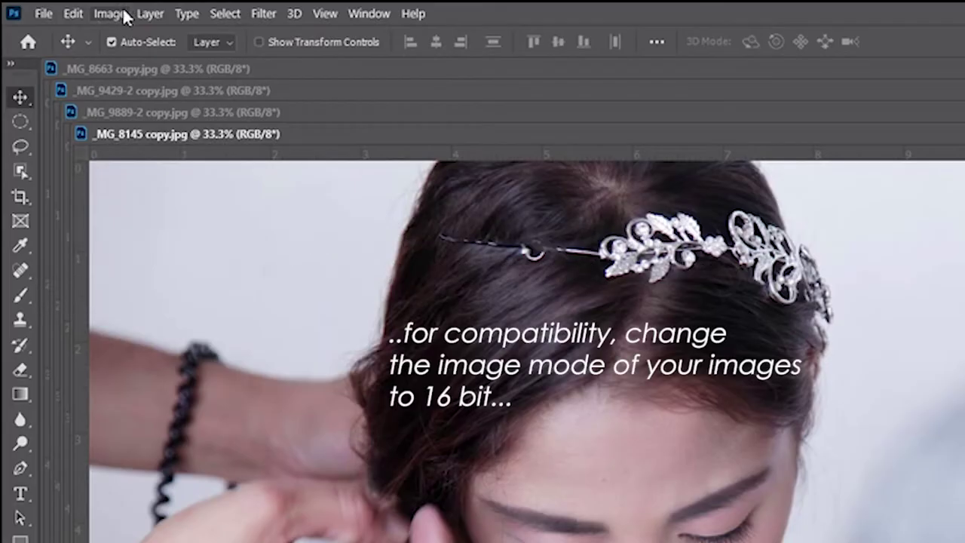
pyautogui.click(113, 14)
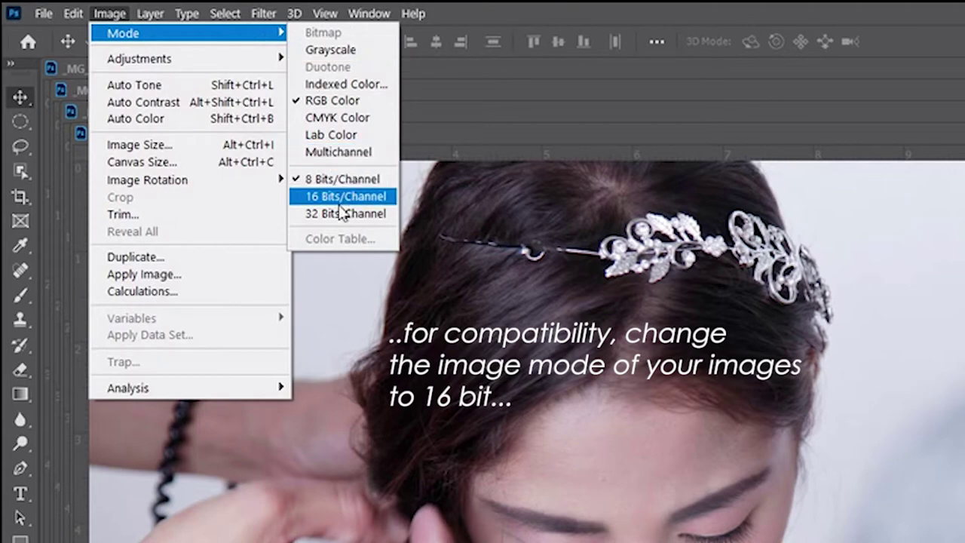
pyautogui.click(340, 196)
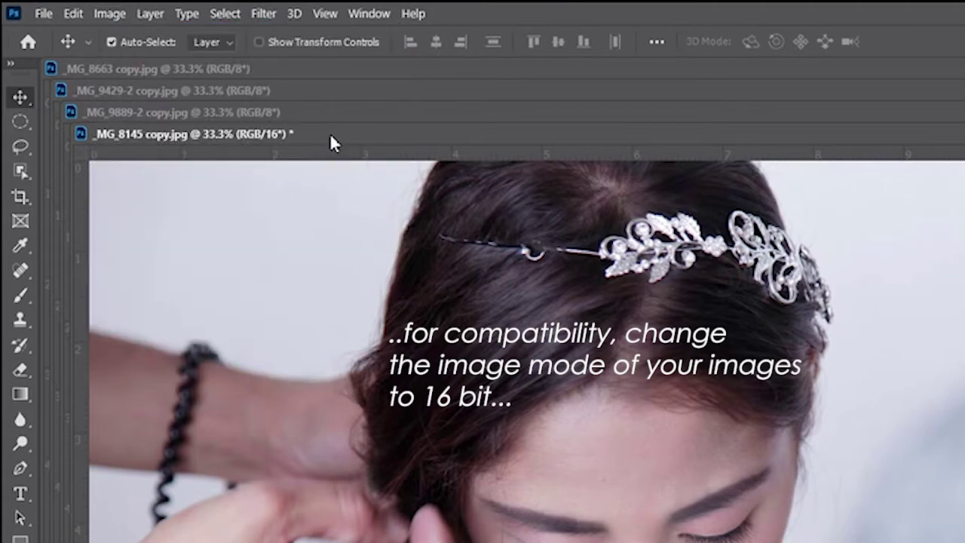
pyautogui.moveTo(330, 133); pyautogui.dragTo(218, 406)
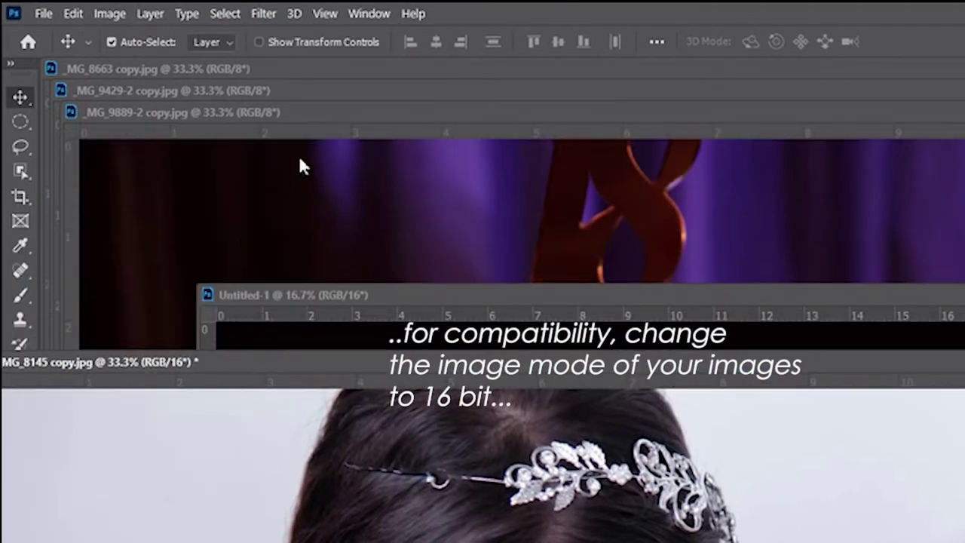
pyautogui.click(306, 118)
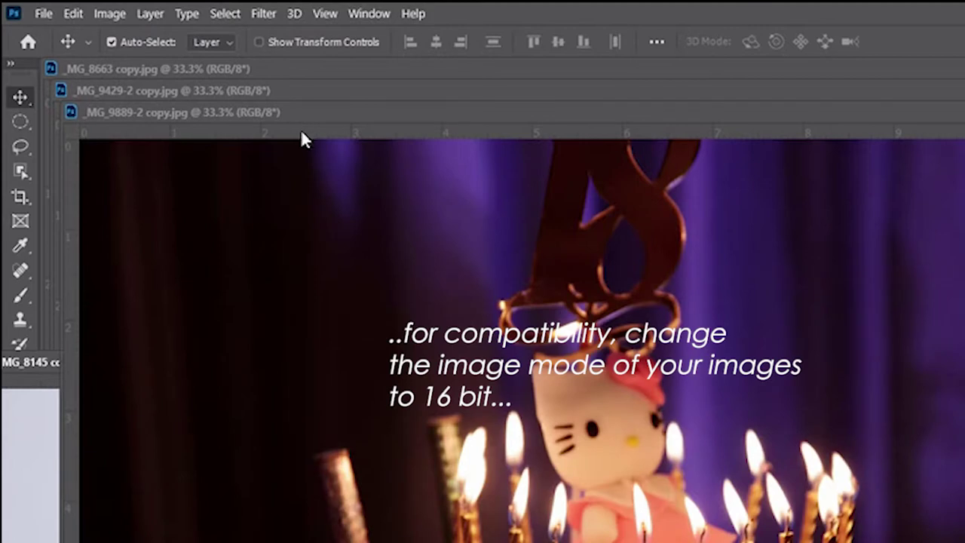
pyautogui.click(117, 17)
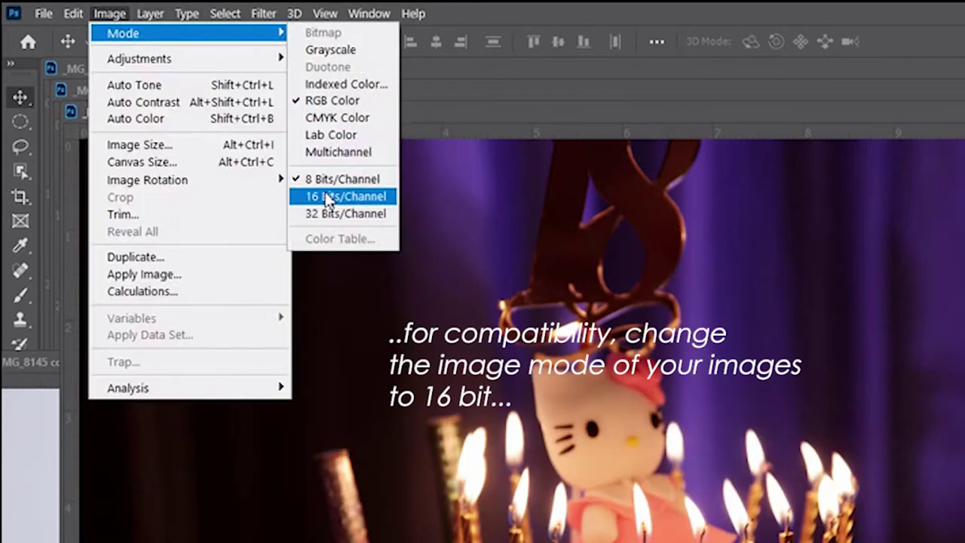
pyautogui.click(324, 196)
pyautogui.moveTo(371, 112)
pyautogui.mouseDown()
pyautogui.moveTo(374, 375)
pyautogui.moveTo(397, 507)
pyautogui.mouseUp()
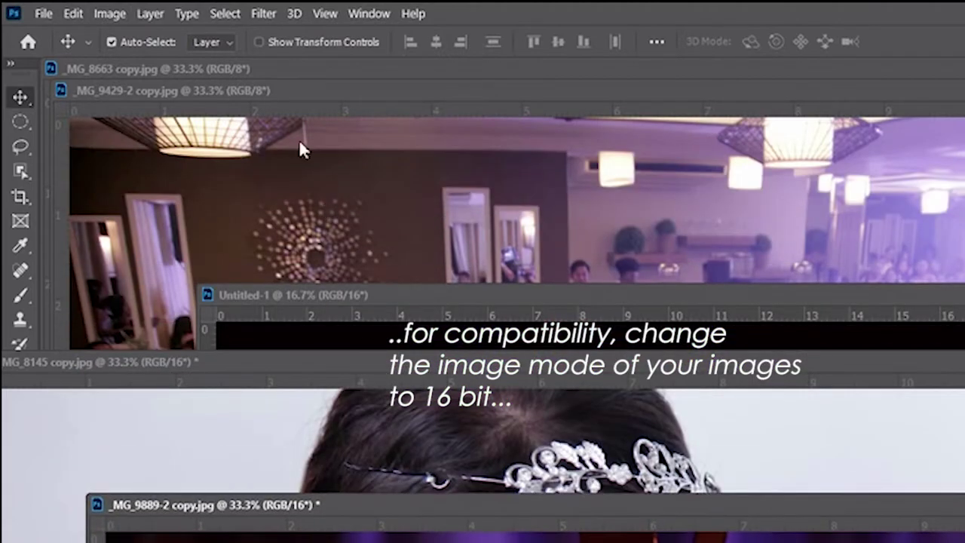
# Step: Convert the _MG_9429-2 and _MG_8663 photos to 16 bits per channel
pyautogui.moveTo(312, 96); pyautogui.dragTo(330, 220)
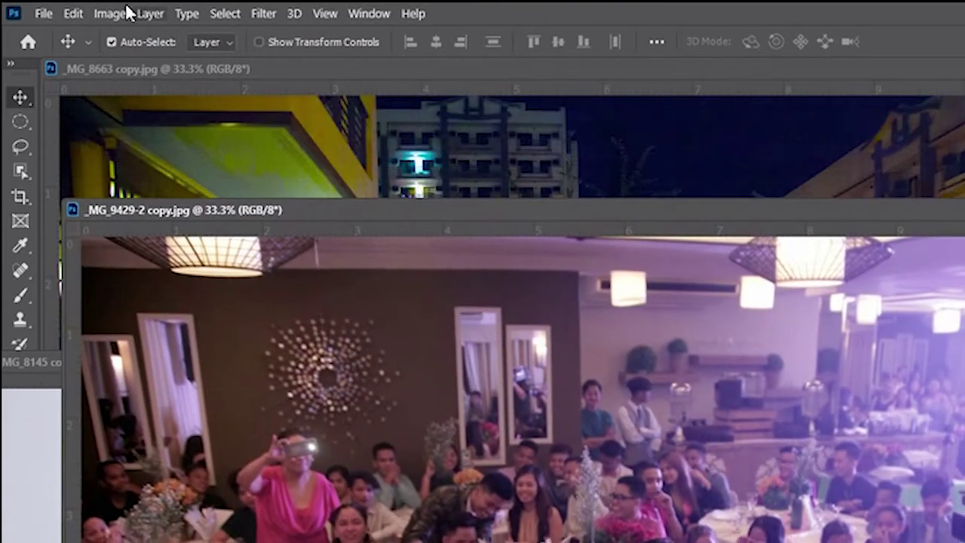
pyautogui.click(121, 10)
pyautogui.moveTo(122, 33)
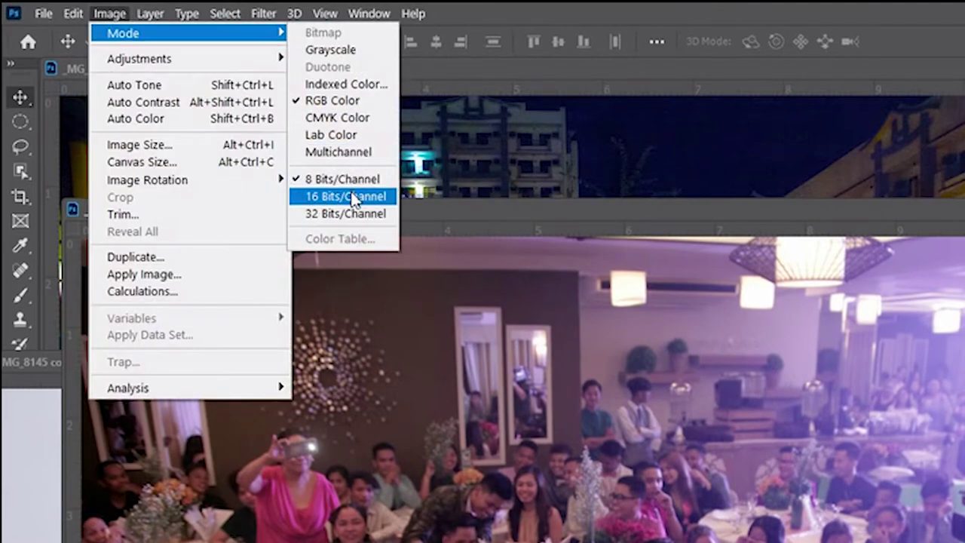
pyautogui.click(351, 196)
pyautogui.moveTo(481, 208); pyautogui.dragTo(462, 442)
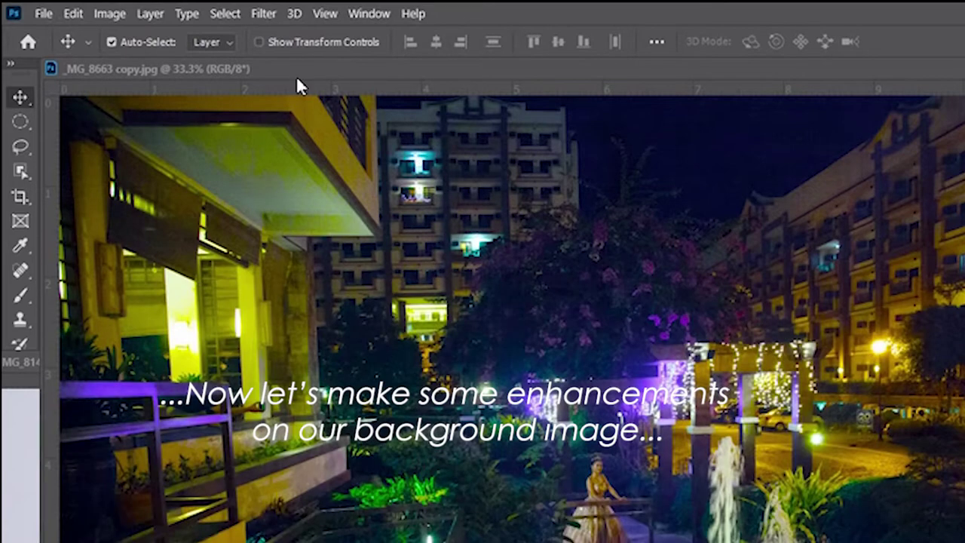
pyautogui.click(117, 13)
pyautogui.moveTo(188, 33)
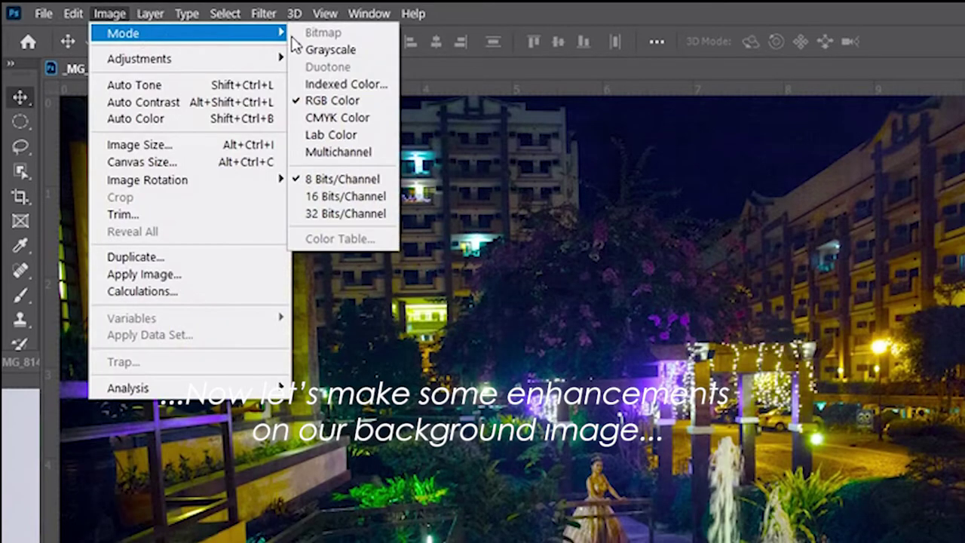
pyautogui.click(347, 195)
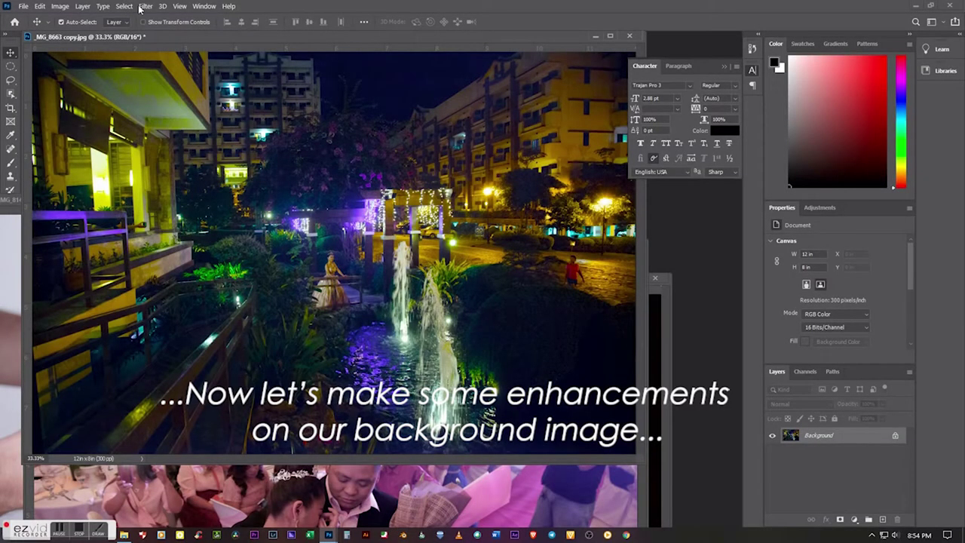
# Step: Add a Vibrance adjustment layer in Soft Light mode to the night garden photo
pyautogui.click(79, 7)
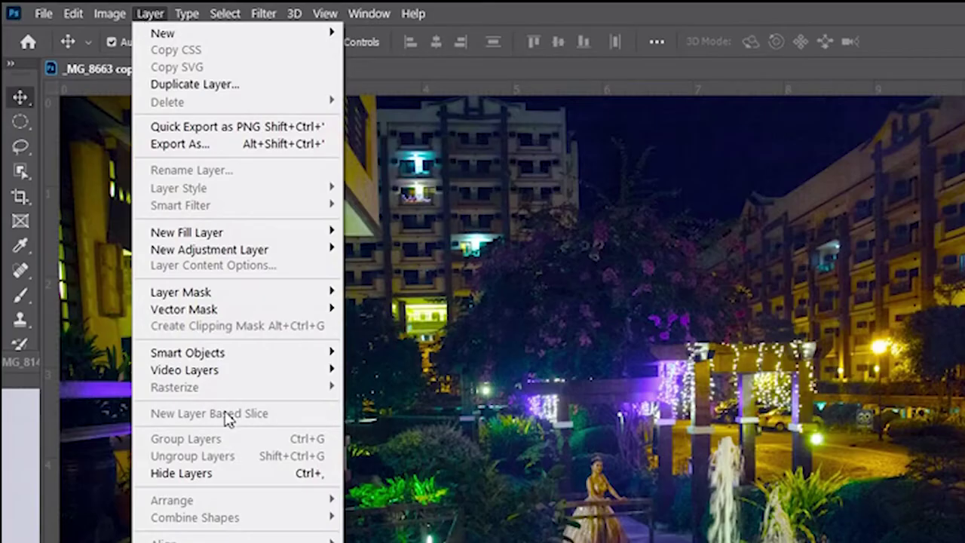
pyautogui.moveTo(210, 249)
pyautogui.click(400, 325)
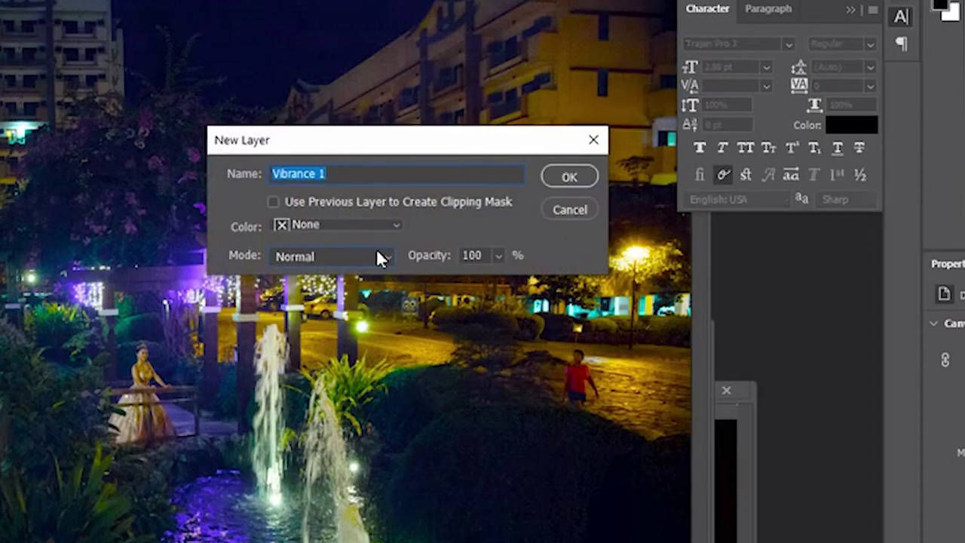
pyautogui.click(377, 254)
pyautogui.click(324, 533)
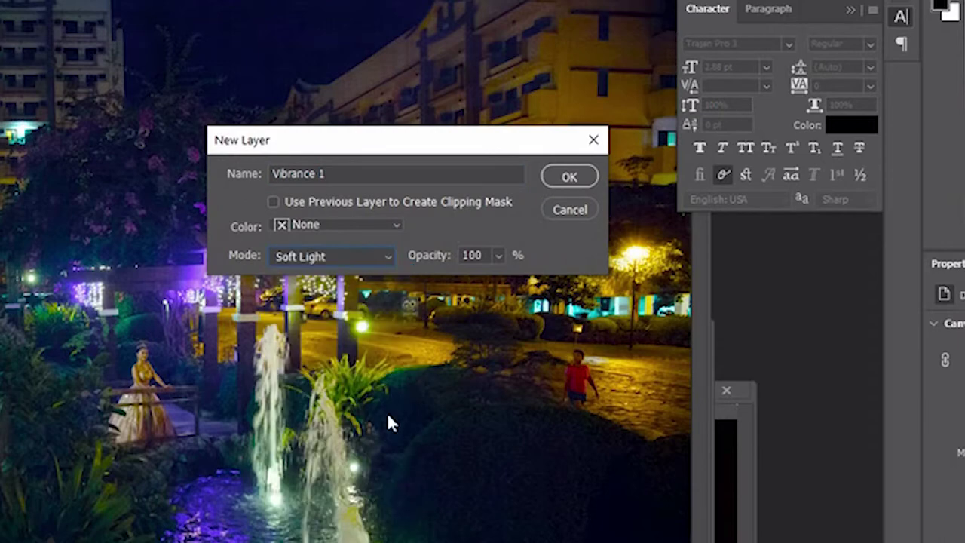
pyautogui.click(580, 179)
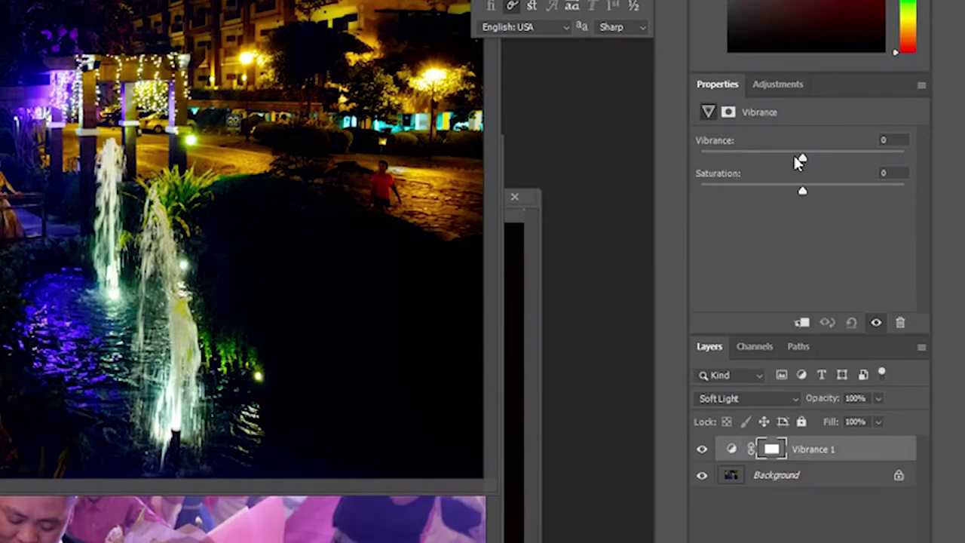
# Step: Set vibrance to +84, saturation to −71 and layer opacity to 70%
pyautogui.click(801, 158)
pyautogui.moveTo(833, 158); pyautogui.dragTo(888, 157)
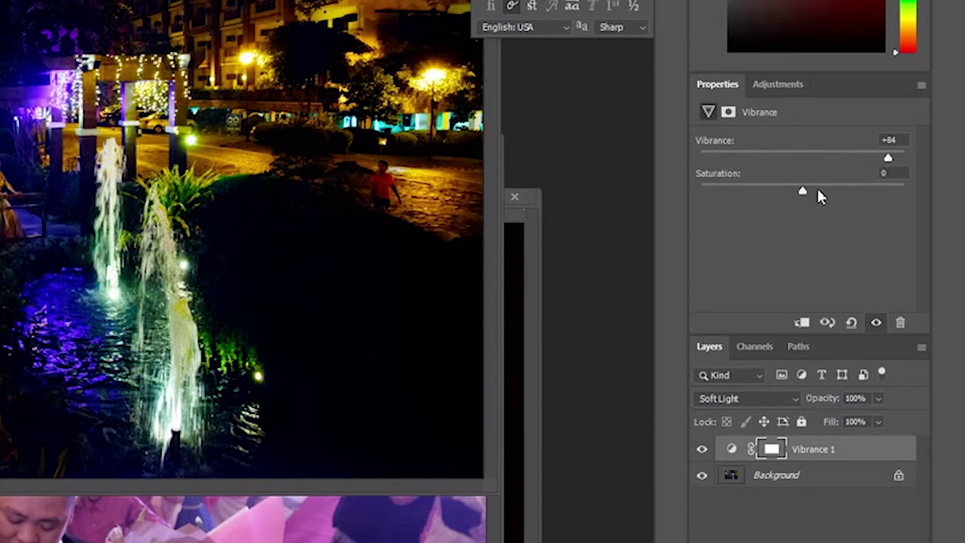
pyautogui.click(801, 191)
pyautogui.moveTo(797, 190); pyautogui.dragTo(716, 196)
pyautogui.moveTo(852, 417); pyautogui.dragTo(849, 422)
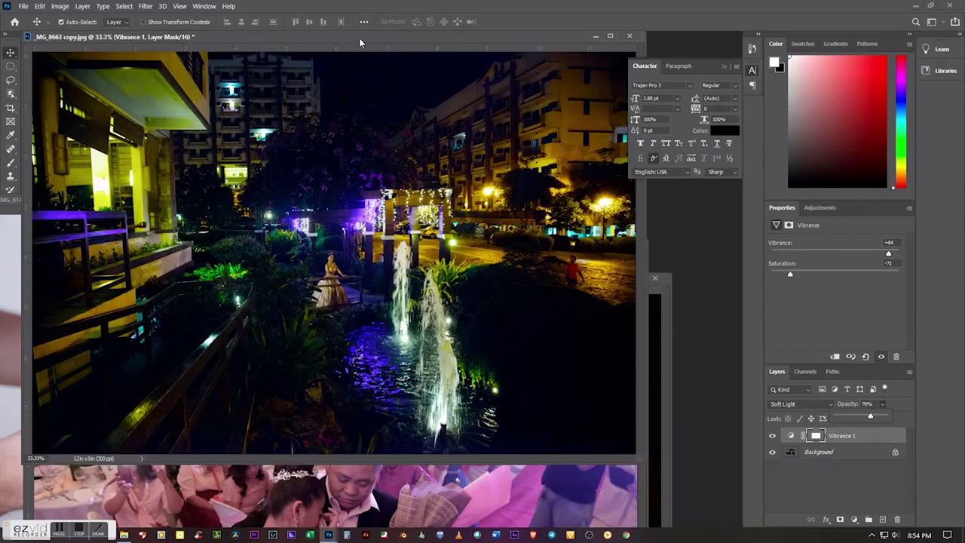
pyautogui.moveTo(359, 40); pyautogui.dragTo(355, 267)
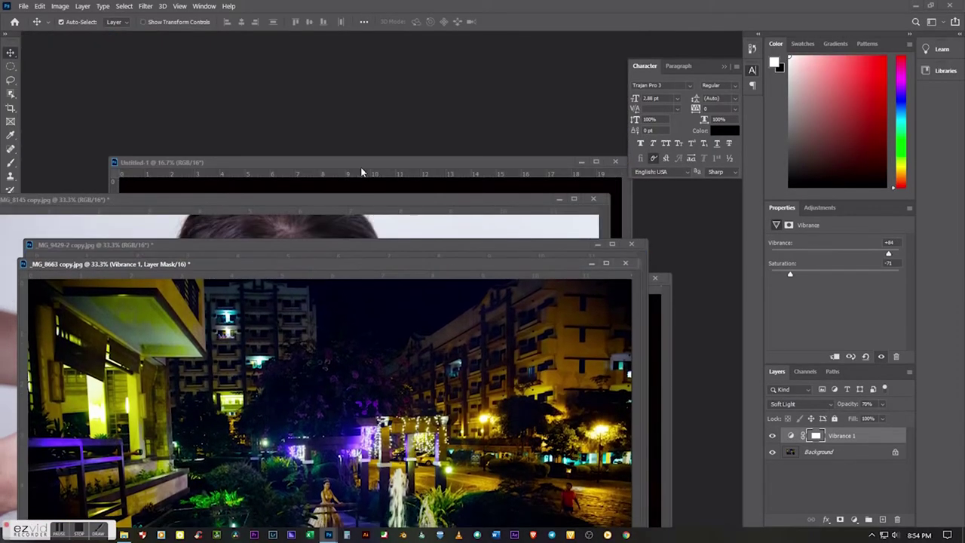
# Step: Merge Vibrance 1 into the night garden Background layer and unlock it as Layer 0
pyautogui.click(357, 162)
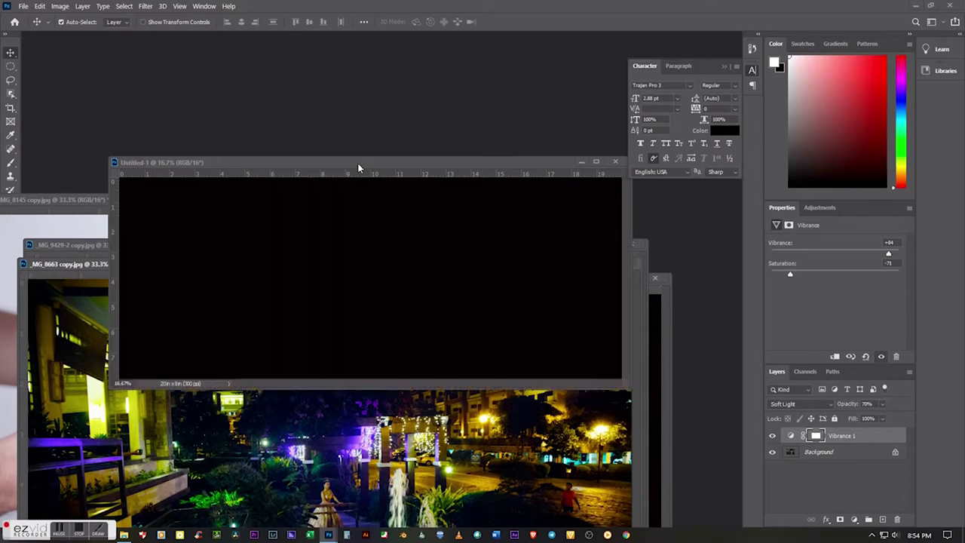
pyautogui.moveTo(413, 165)
pyautogui.mouseDown()
pyautogui.moveTo(374, 106)
pyautogui.moveTo(385, 88)
pyautogui.mouseUp()
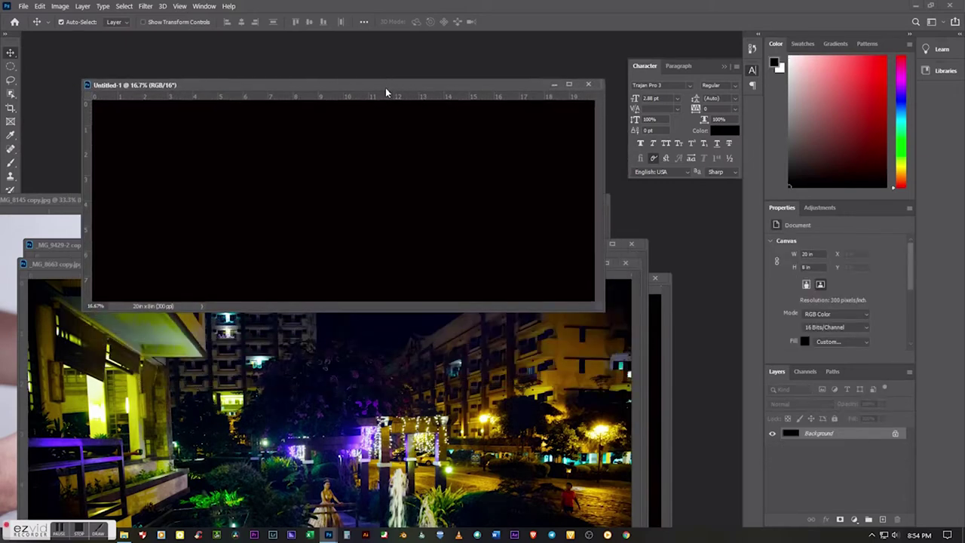
pyautogui.click(392, 425)
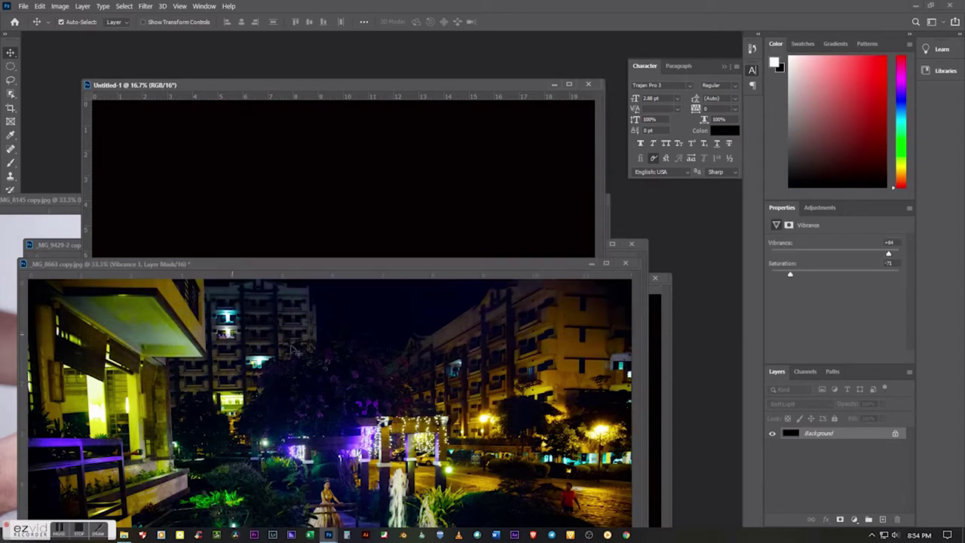
pyautogui.click(867, 479)
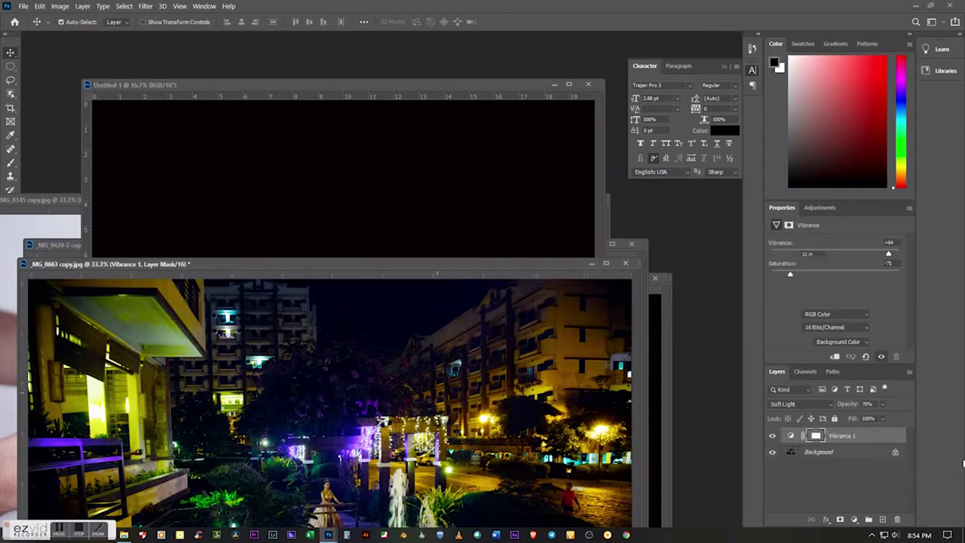
pyautogui.click(860, 436)
pyautogui.keyDown('shift'); pyautogui.click(867, 453); pyautogui.keyUp('shift')
pyautogui.rightClick(867, 454)
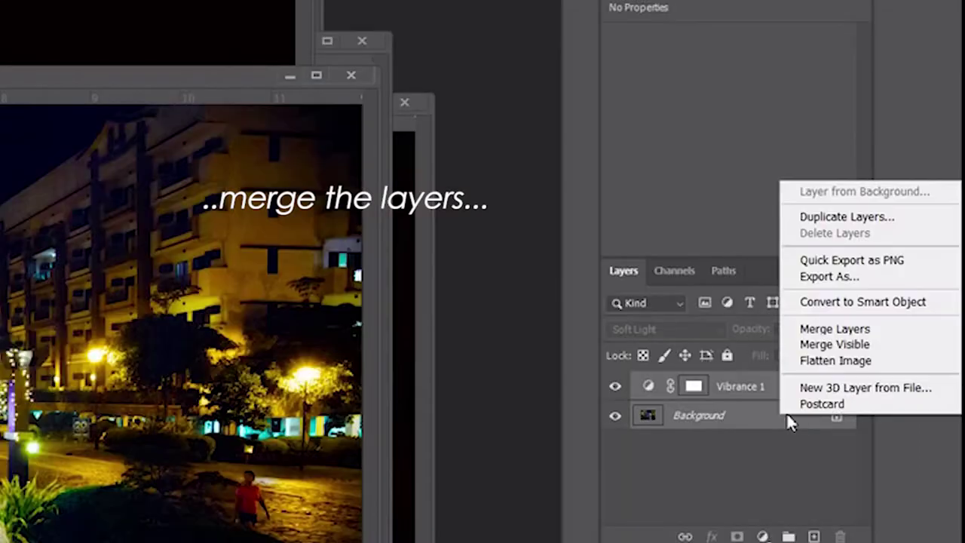
pyautogui.click(829, 345)
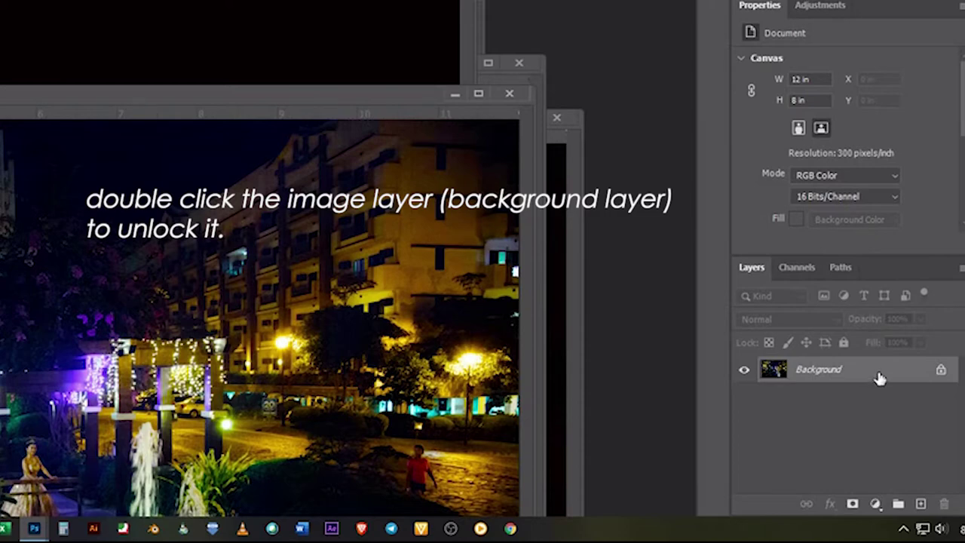
pyautogui.doubleClick(879, 376)
pyautogui.press('Return')
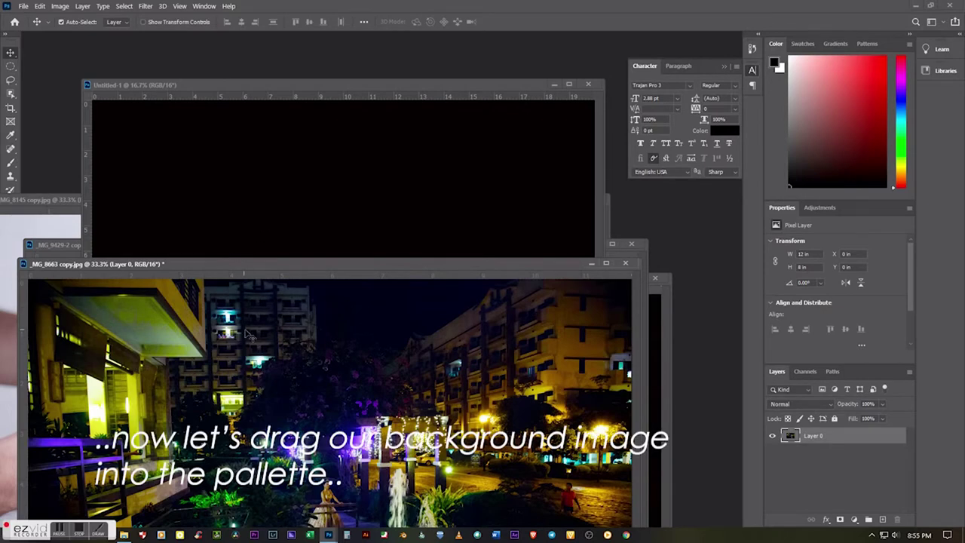
# Step: Copy the night garden photo onto the Untitled-1 canvas and close its source window
pyautogui.moveTo(232, 319)
pyautogui.mouseDown()
pyautogui.moveTo(223, 212)
pyautogui.moveTo(289, 171)
pyautogui.mouseUp()
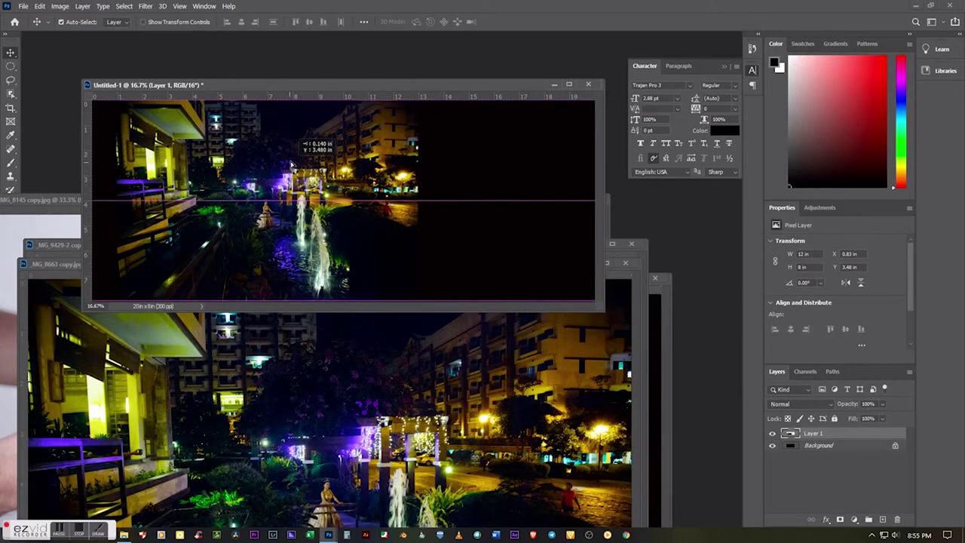
pyautogui.moveTo(289, 171); pyautogui.dragTo(265, 166)
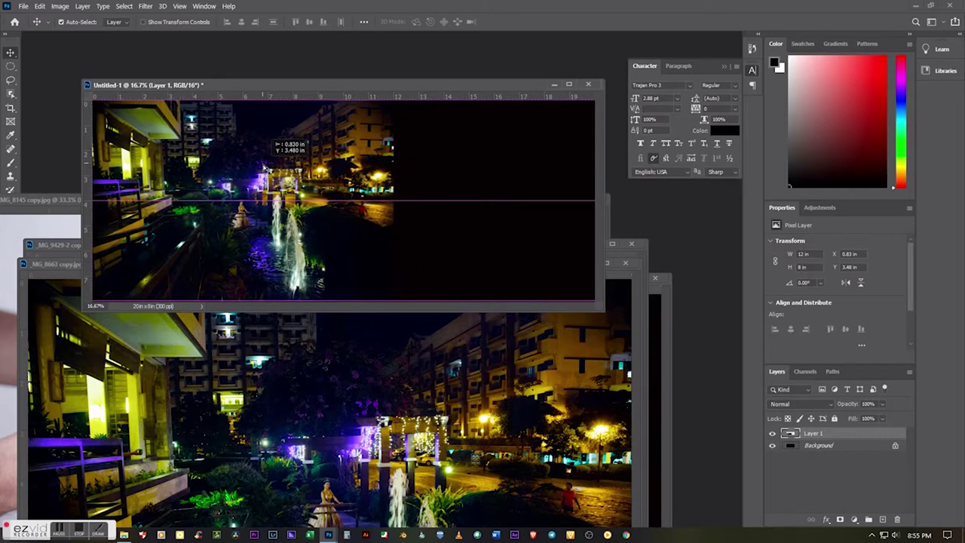
pyautogui.click(560, 265)
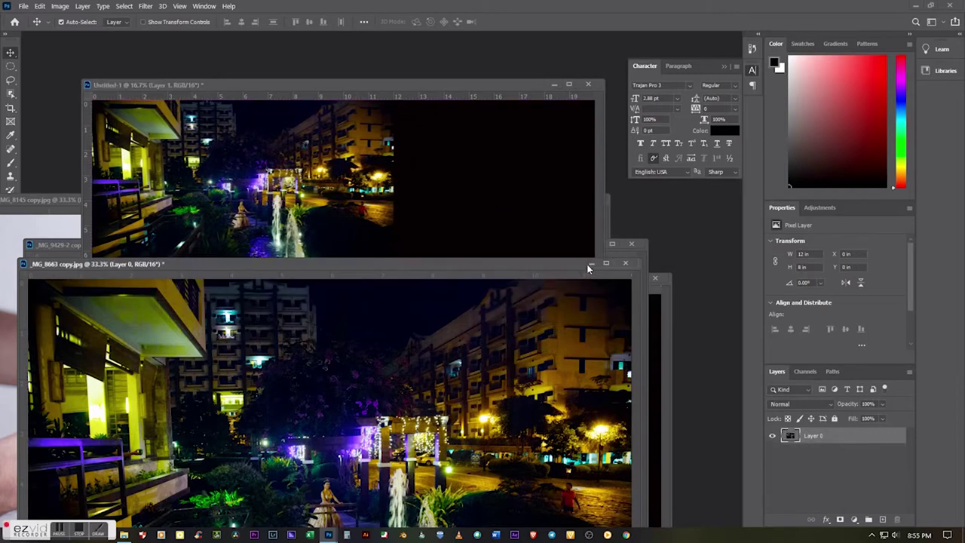
pyautogui.click(590, 263)
# Step: Unlock the reception photo, place it on the collage's right side, and close its source without saving
pyautogui.click(391, 441)
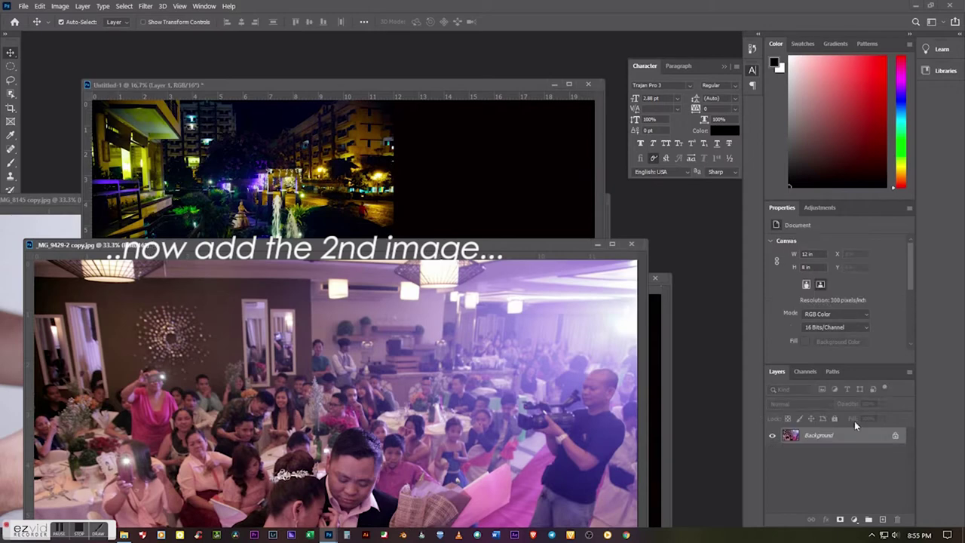
pyautogui.doubleClick(859, 438)
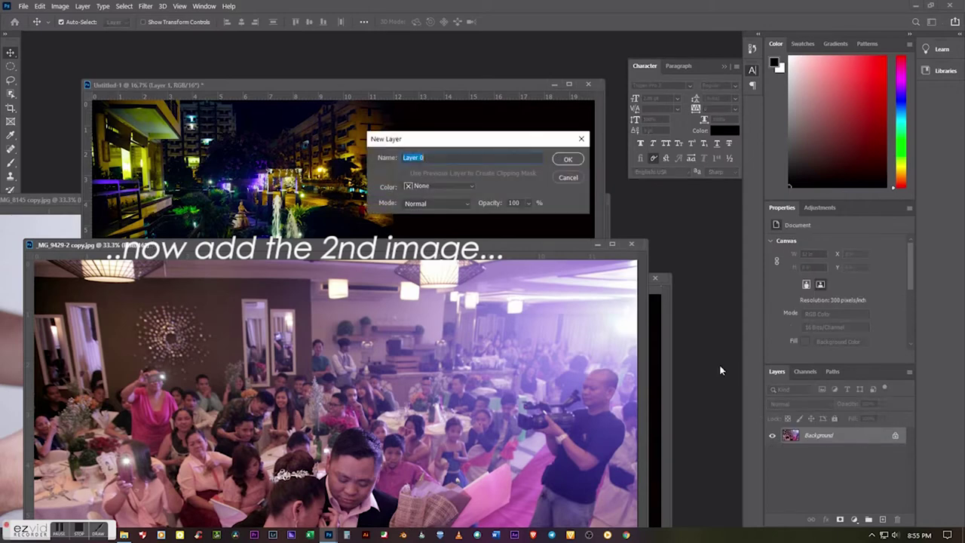
pyautogui.click(571, 159)
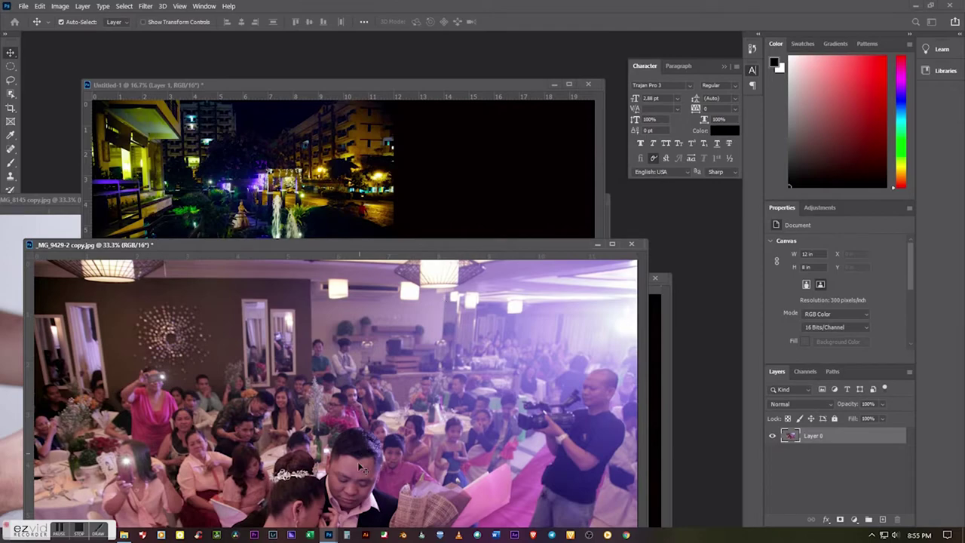
pyautogui.moveTo(357, 461); pyautogui.dragTo(440, 232)
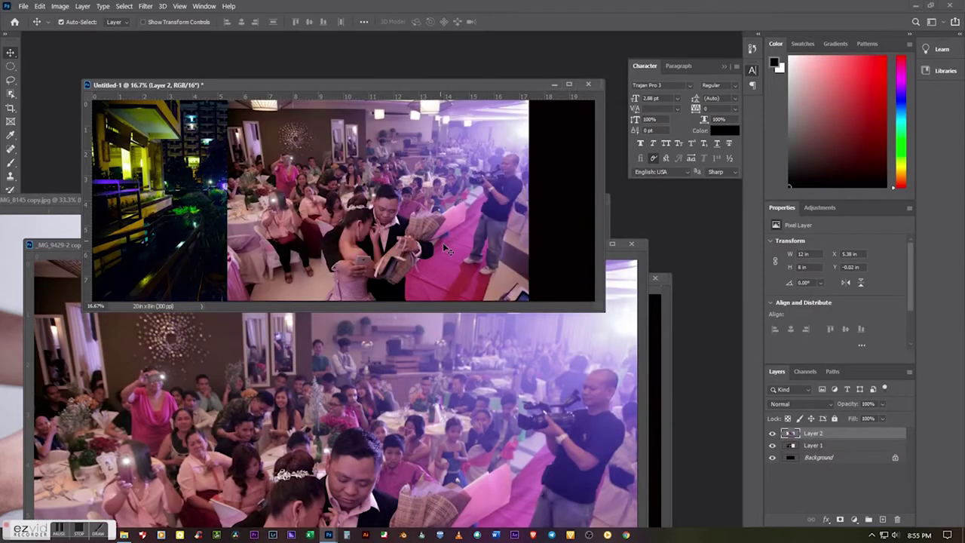
pyautogui.moveTo(414, 249); pyautogui.dragTo(482, 248)
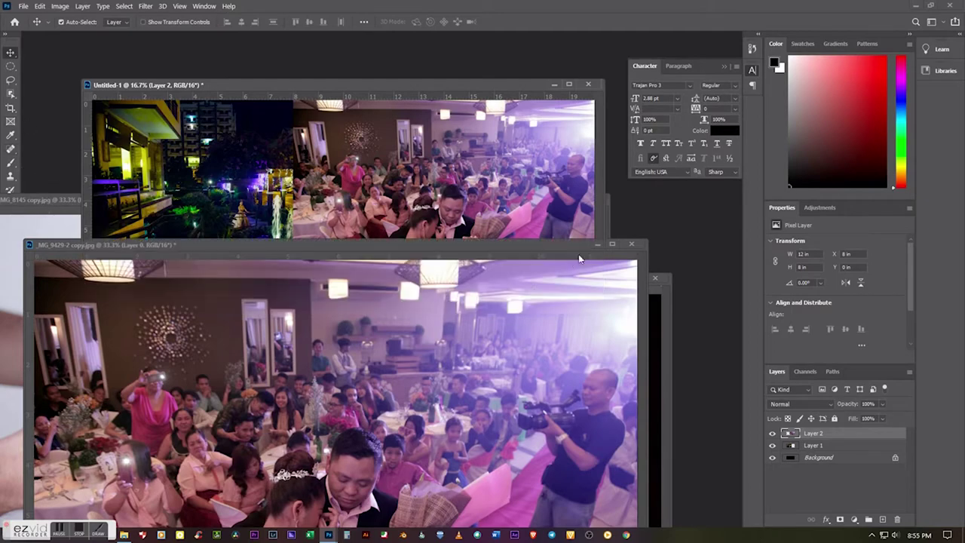
pyautogui.click(607, 245)
pyautogui.hotkey('ctrl', 'w')
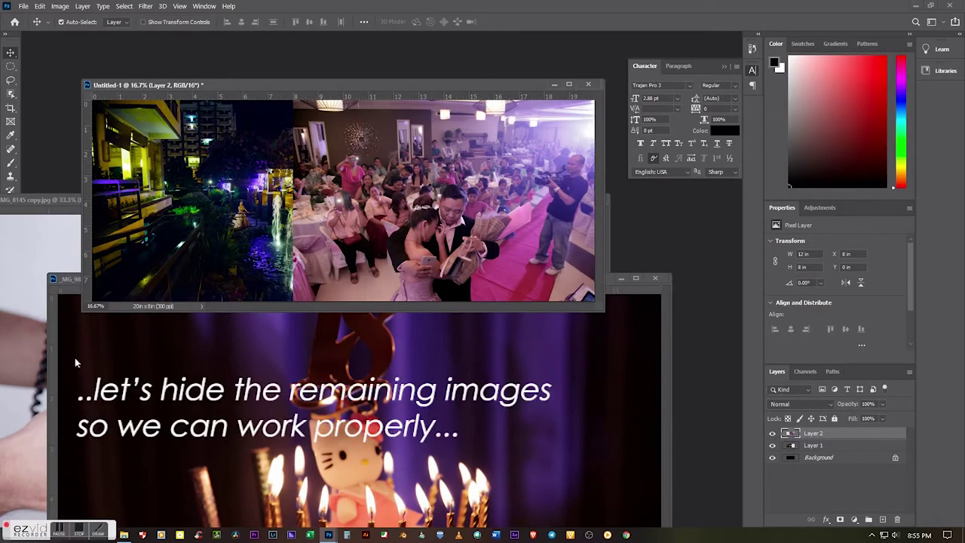
# Step: Minimize the bride portrait and birthday cake photos and reposition the collage window
pyautogui.click(45, 197)
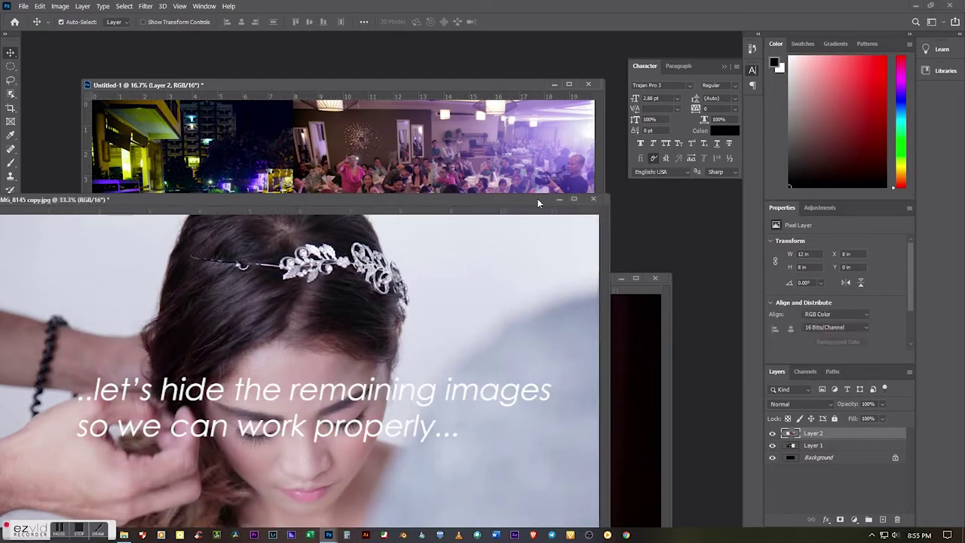
pyautogui.click(559, 199)
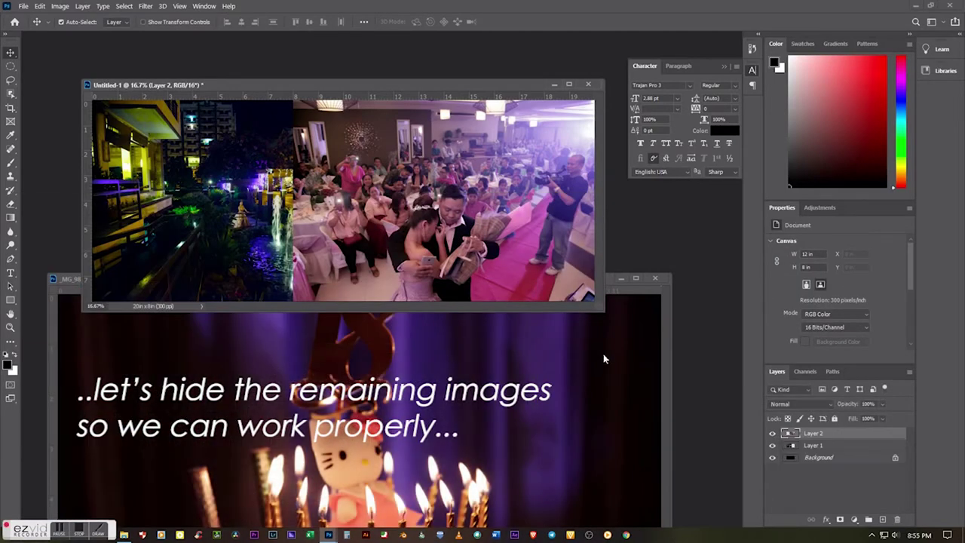
pyautogui.click(603, 354)
pyautogui.click(619, 279)
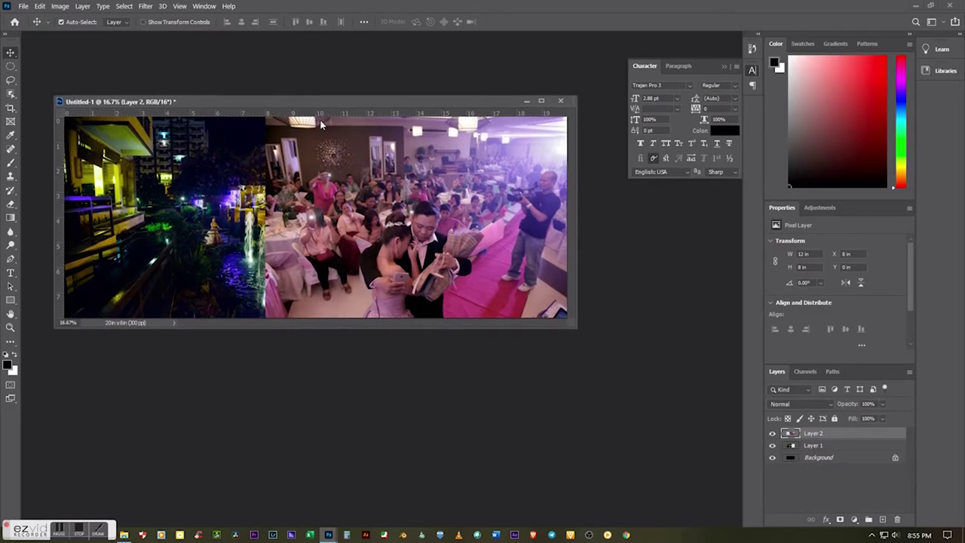
pyautogui.moveTo(344, 83); pyautogui.dragTo(322, 116)
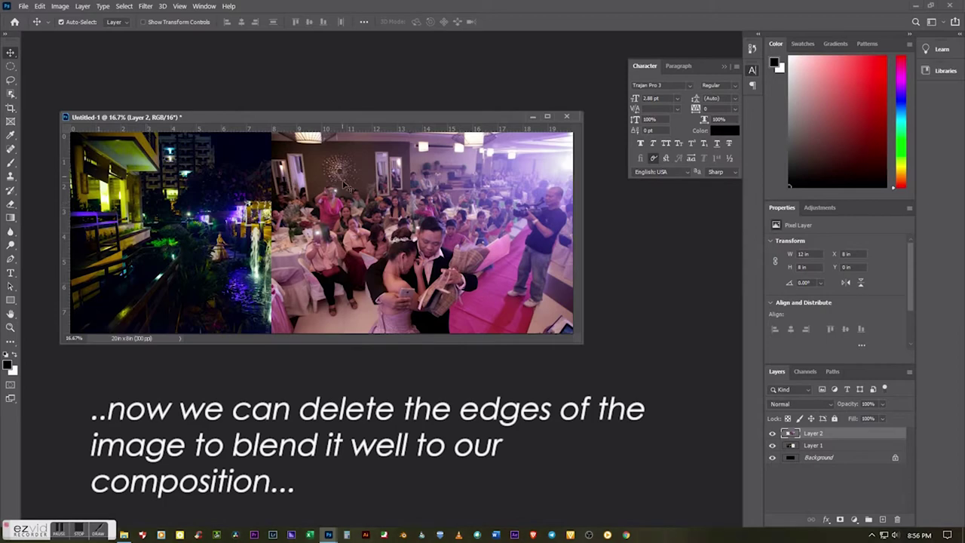
# Step: Select Layer 2 from the canvas and switch to the Eraser tool
pyautogui.rightClick(434, 194)
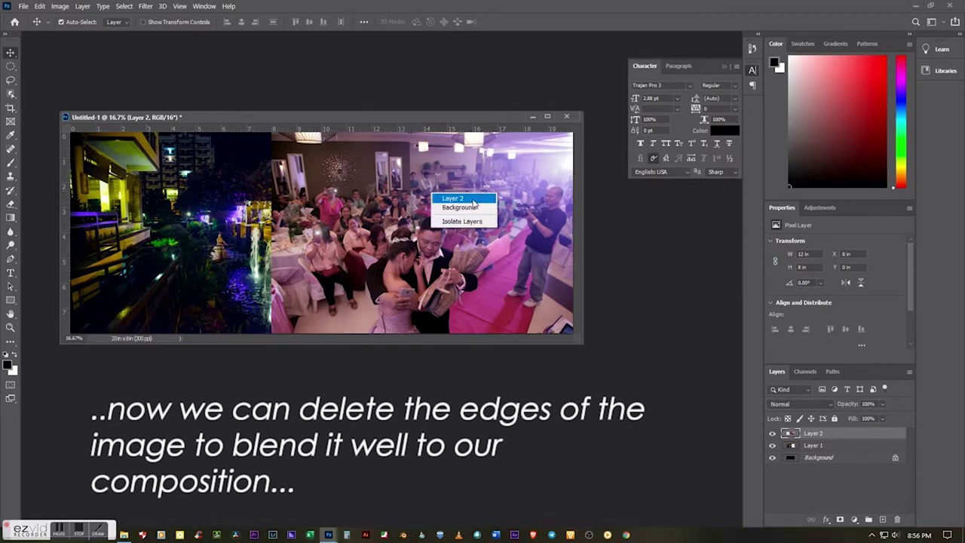
pyautogui.click(453, 198)
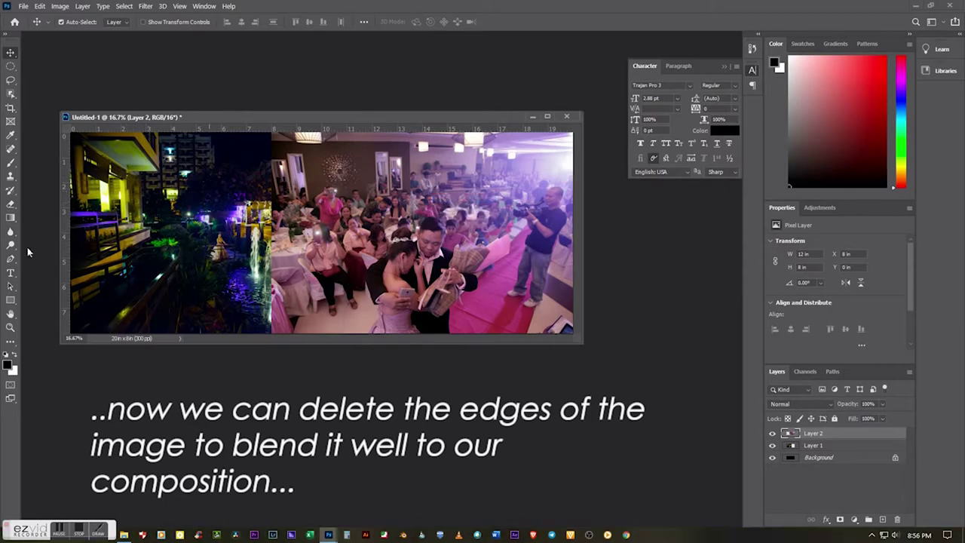
pyautogui.click(12, 205)
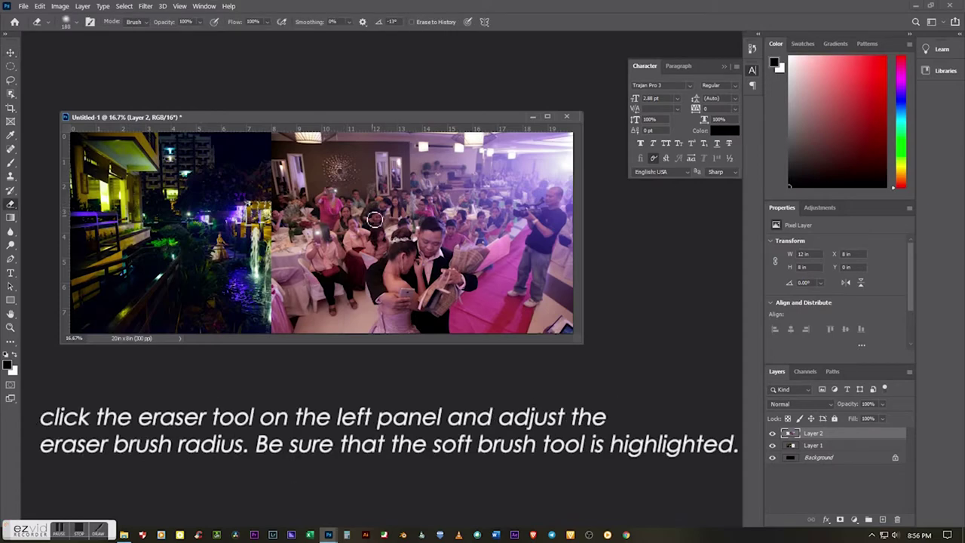
# Step: Set the eraser to a 2520 px Soft Round brush and erase the reception photo's top-left edge
pyautogui.rightClick(368, 214)
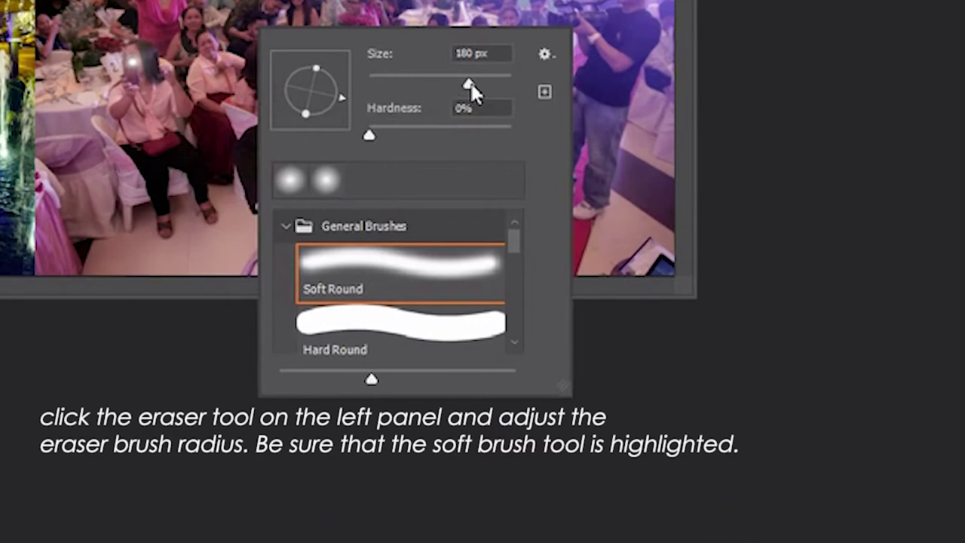
pyautogui.moveTo(499, 84); pyautogui.dragTo(512, 88)
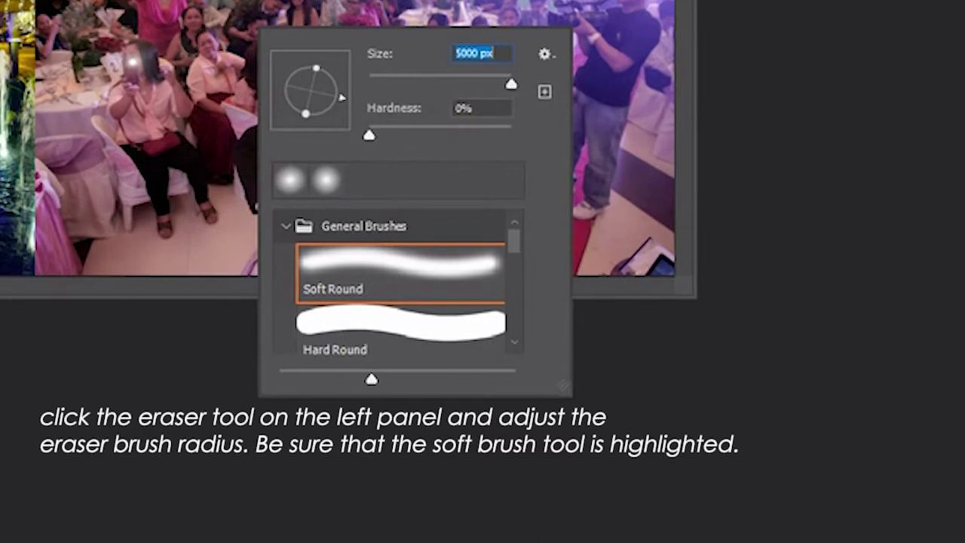
pyautogui.moveTo(511, 86); pyautogui.dragTo(497, 86)
pyautogui.click(505, 79)
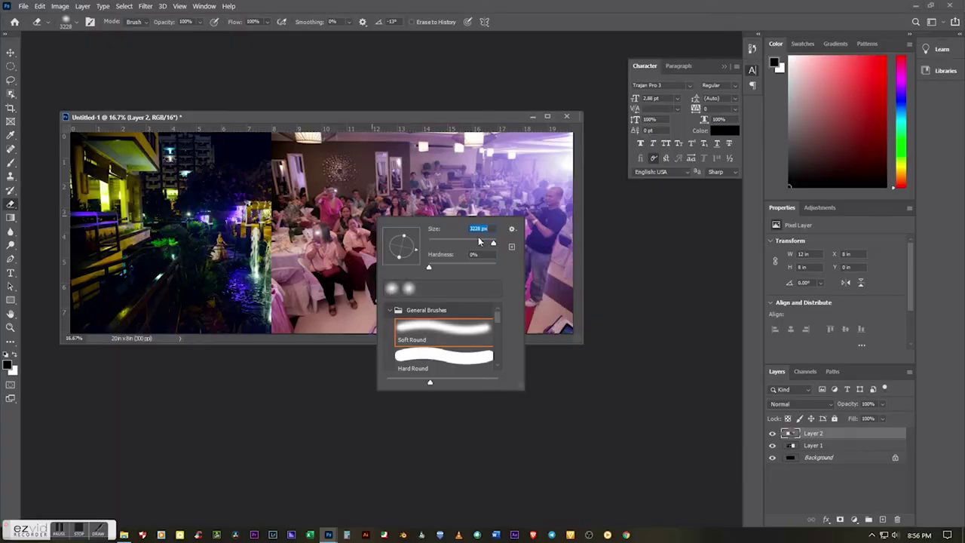
pyautogui.moveTo(494, 242); pyautogui.dragTo(492, 245)
pyautogui.click(407, 288)
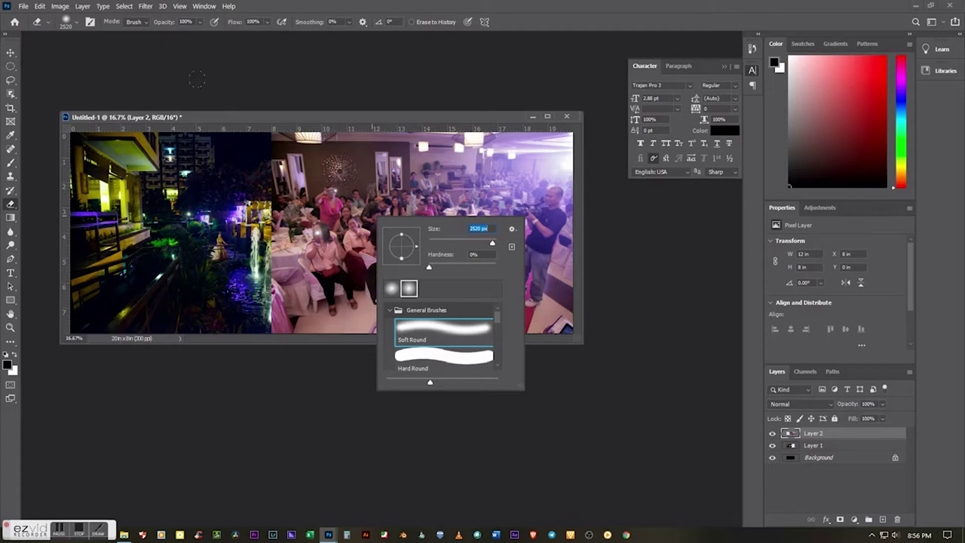
pyautogui.press('Return')
pyautogui.click(214, 85)
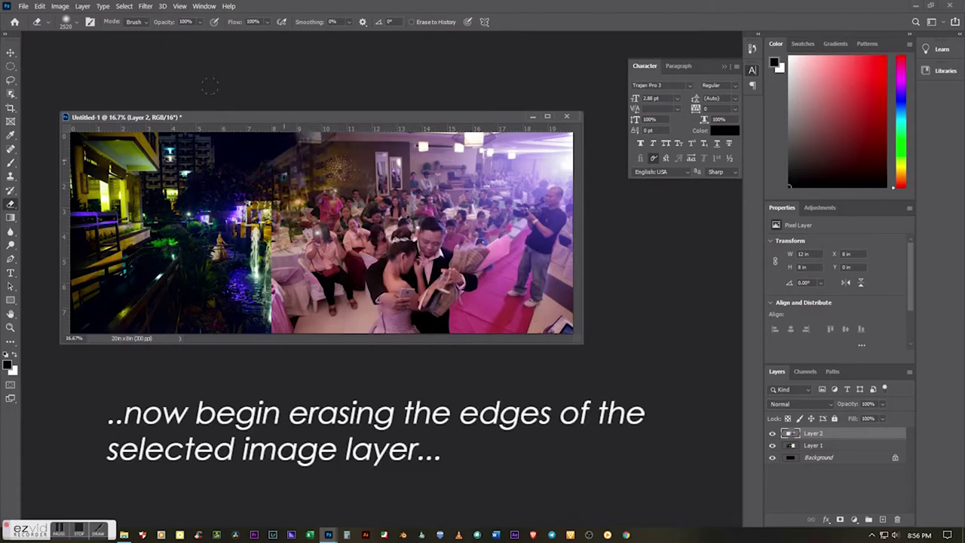
# Step: Fade the reception photo's left edge into the garden and maximize the collage window
pyautogui.moveTo(273, 162)
pyautogui.mouseDown()
pyautogui.moveTo(241, 214)
pyautogui.moveTo(242, 325)
pyautogui.moveTo(384, 332)
pyautogui.moveTo(369, 302)
pyautogui.moveTo(301, 249)
pyautogui.moveTo(377, 226)
pyautogui.mouseUp()
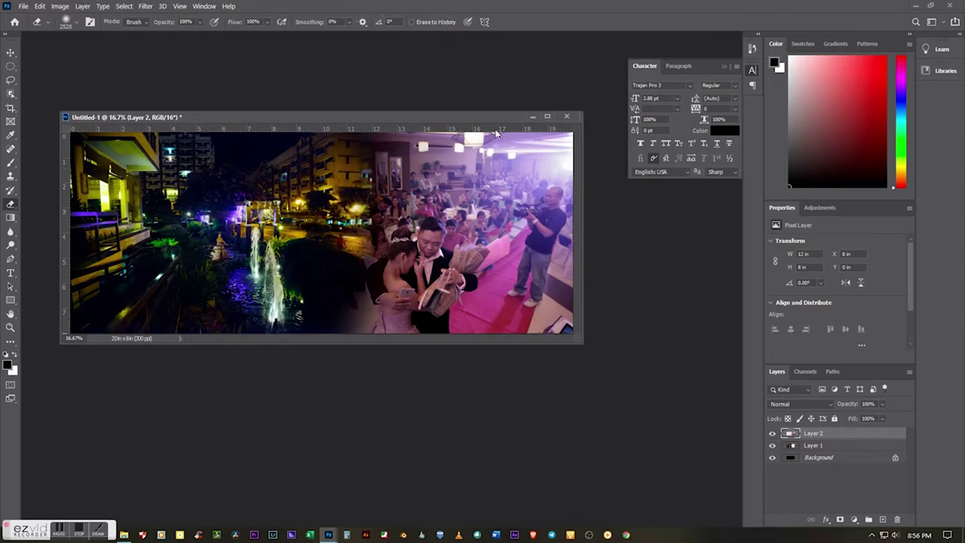
pyautogui.click(546, 117)
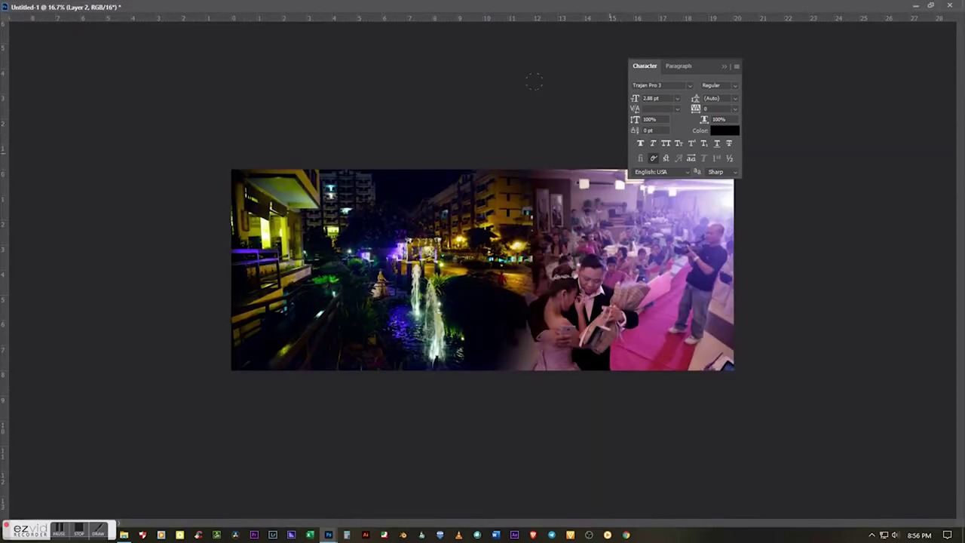
pyautogui.click(722, 67)
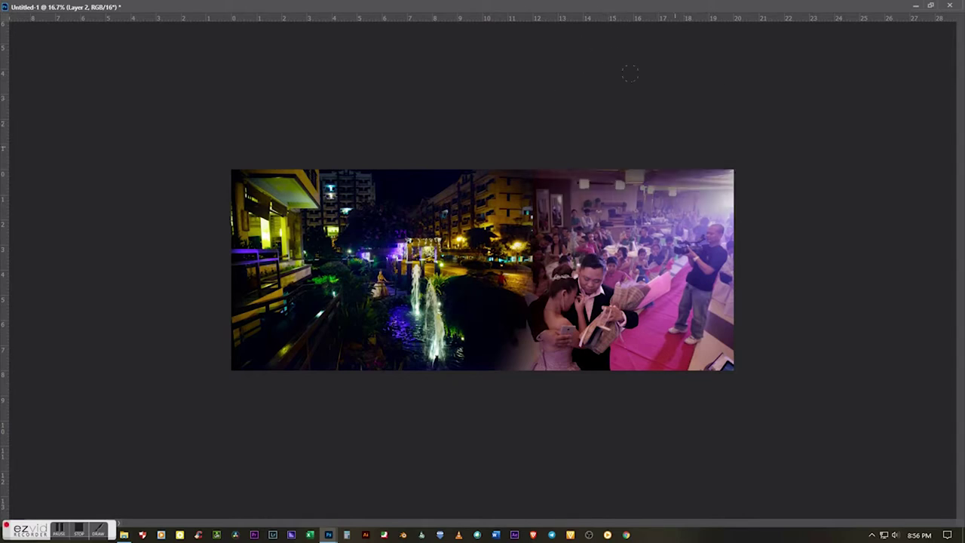
# Step: Erase the cameraman, pink floor and right-side crowd, then restore the window size
pyautogui.moveTo(663, 179)
pyautogui.mouseDown()
pyautogui.moveTo(697, 241)
pyautogui.moveTo(689, 331)
pyautogui.mouseUp()
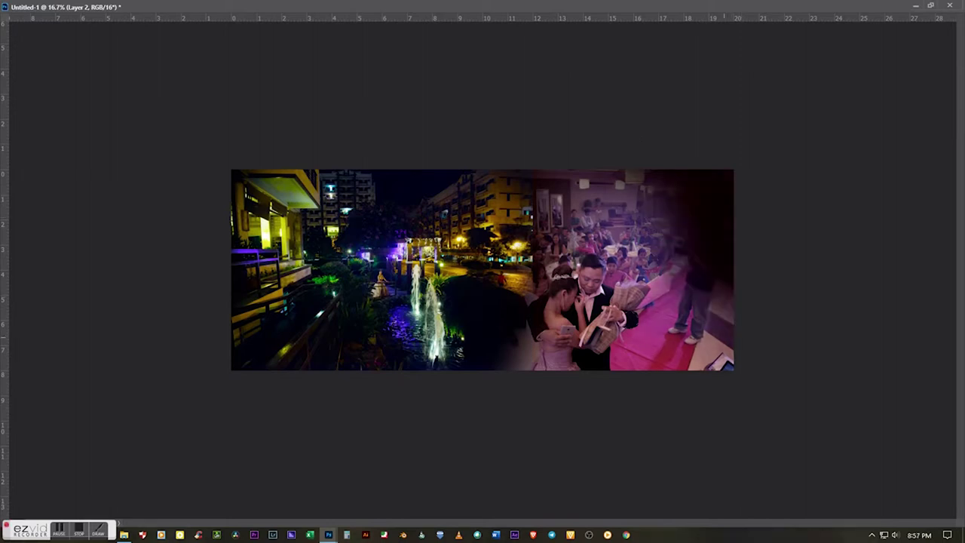
pyautogui.moveTo(687, 287); pyautogui.dragTo(692, 347)
pyautogui.moveTo(686, 256); pyautogui.dragTo(674, 351)
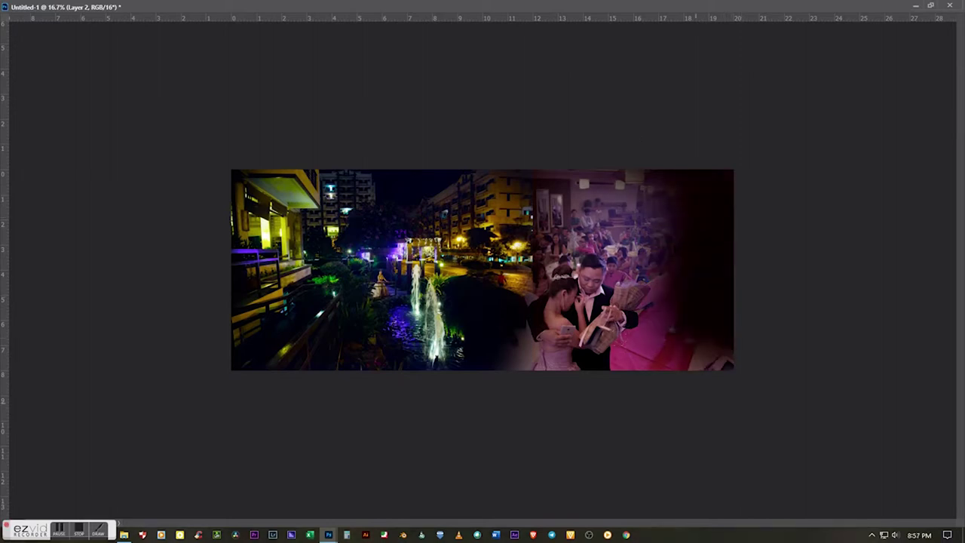
pyautogui.moveTo(664, 283); pyautogui.dragTo(720, 361)
pyautogui.moveTo(664, 324)
pyautogui.mouseDown()
pyautogui.moveTo(641, 366)
pyautogui.moveTo(657, 307)
pyautogui.mouseUp()
pyautogui.moveTo(633, 348); pyautogui.dragTo(622, 363)
pyautogui.moveTo(634, 301); pyautogui.dragTo(618, 362)
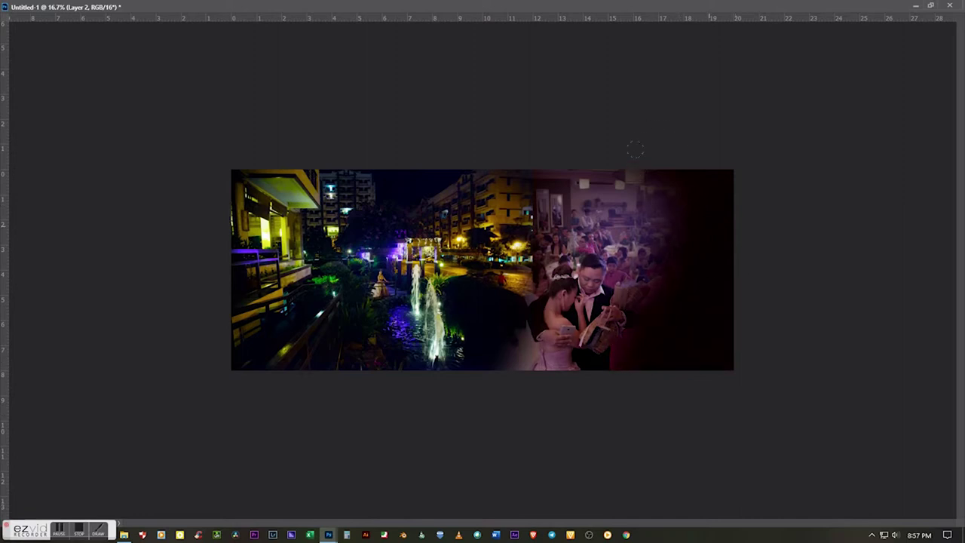
pyautogui.moveTo(639, 150); pyautogui.dragTo(622, 202)
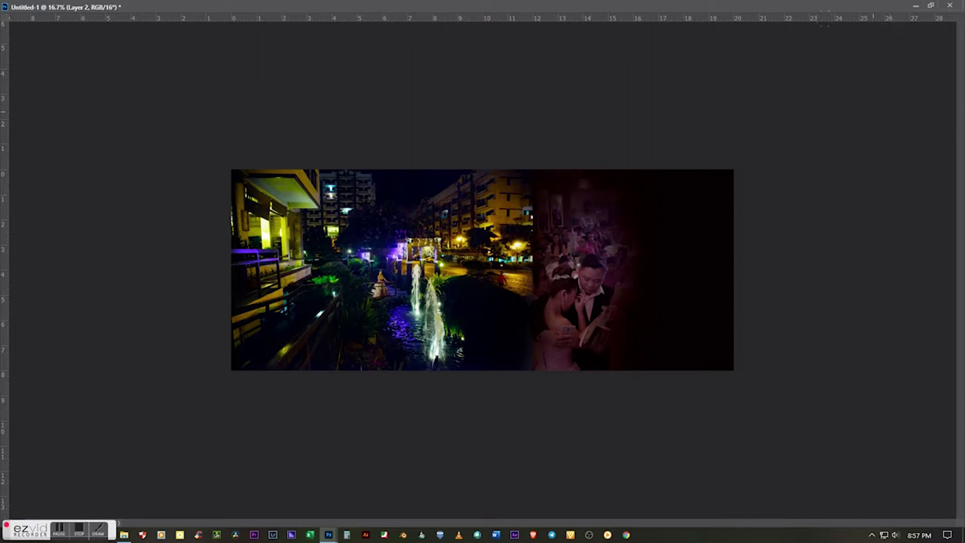
pyautogui.click(931, 5)
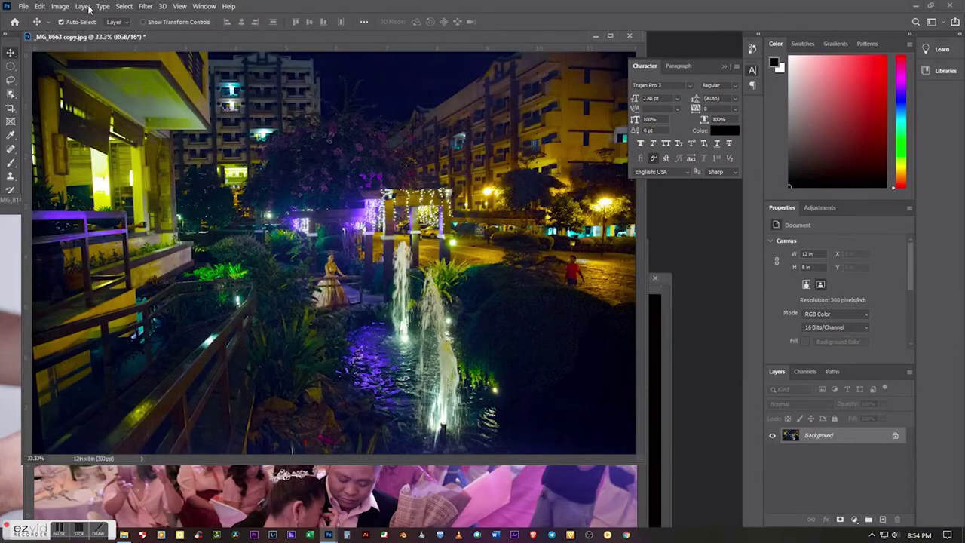
# Step: Duplicate Layer 2, setting Layer 2 to Luminosity and Layer 2 copy to Soft Light
pyautogui.click(78, 9)
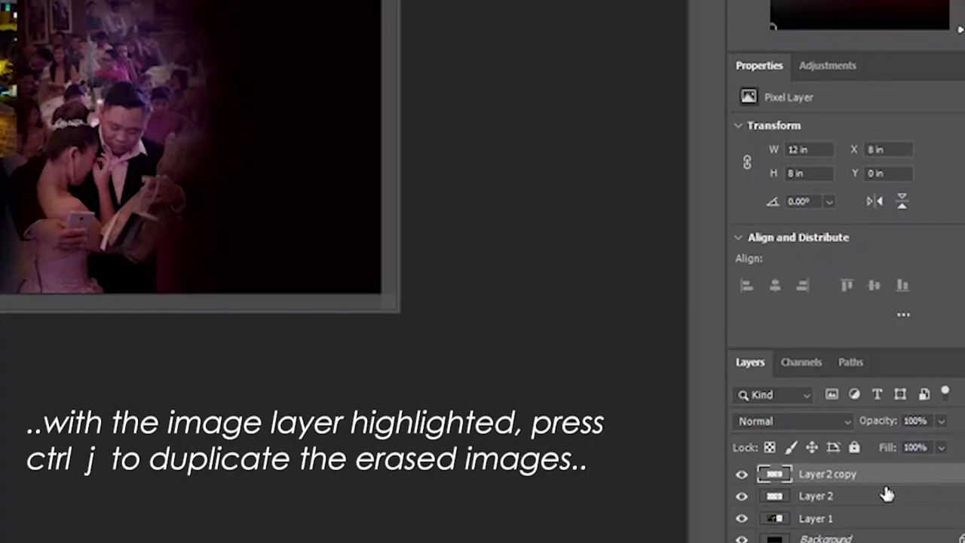
pyautogui.click(887, 502)
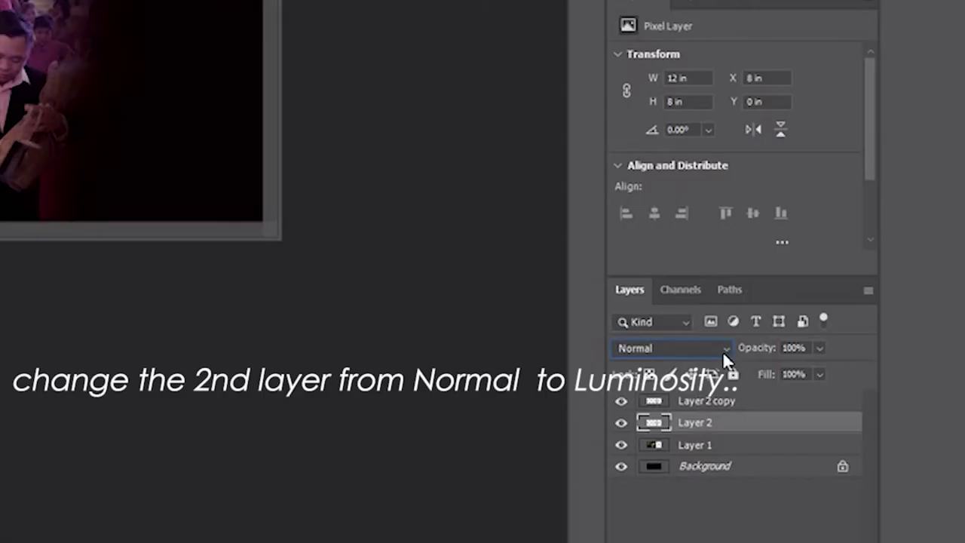
pyautogui.click(831, 405)
pyautogui.click(651, 540)
pyautogui.click(768, 400)
pyautogui.click(729, 344)
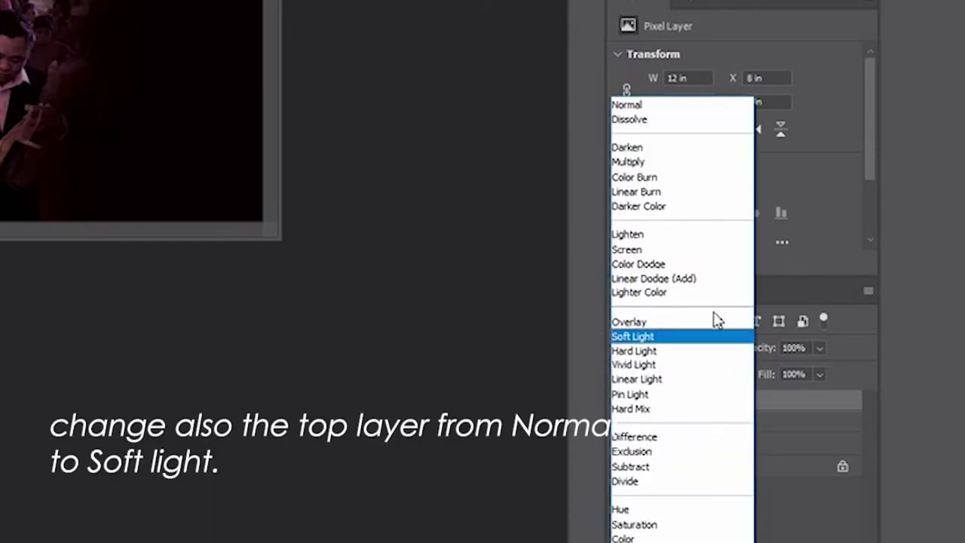
pyautogui.click(656, 336)
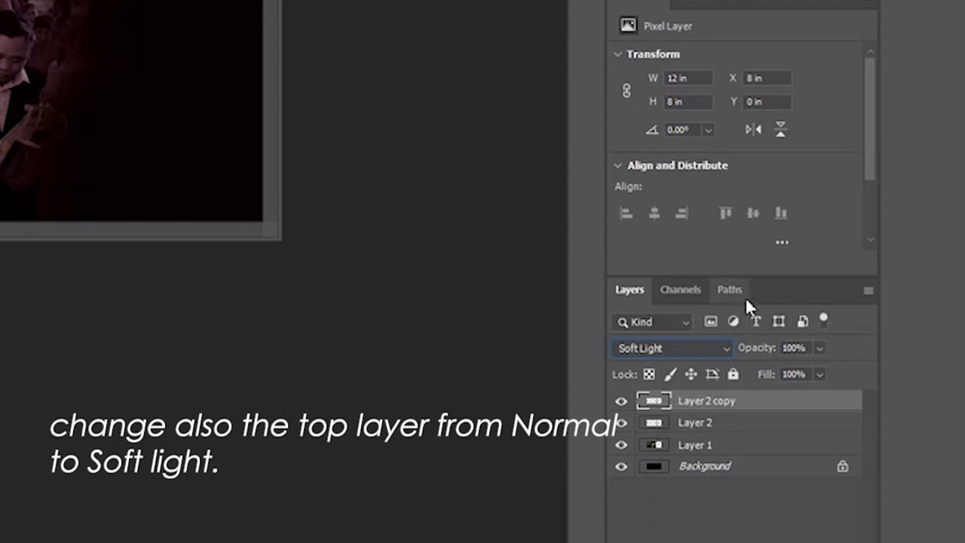
# Step: Duplicate the layer again as Layer 2 copy 2 in Screen mode
pyautogui.hotkey('ctrl', 'j')
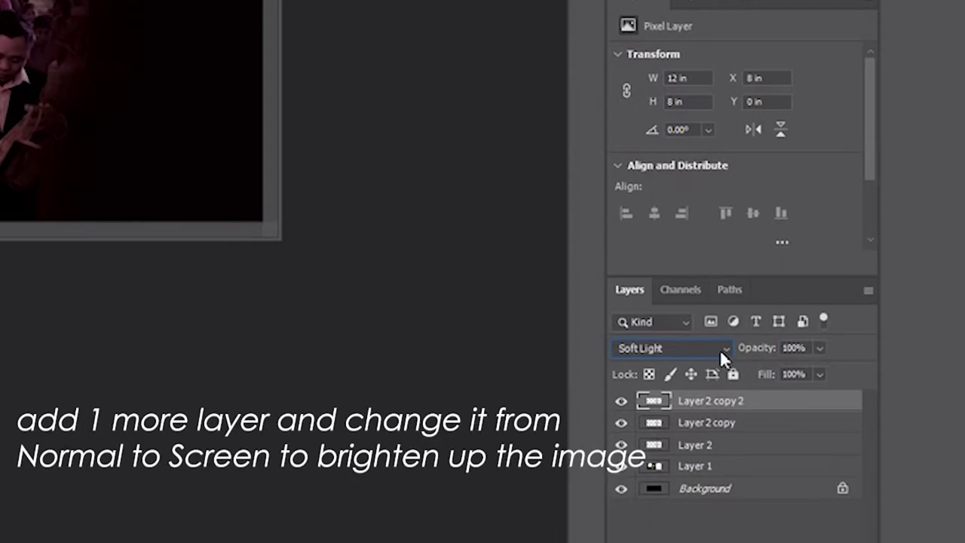
pyautogui.click(719, 349)
pyautogui.click(712, 249)
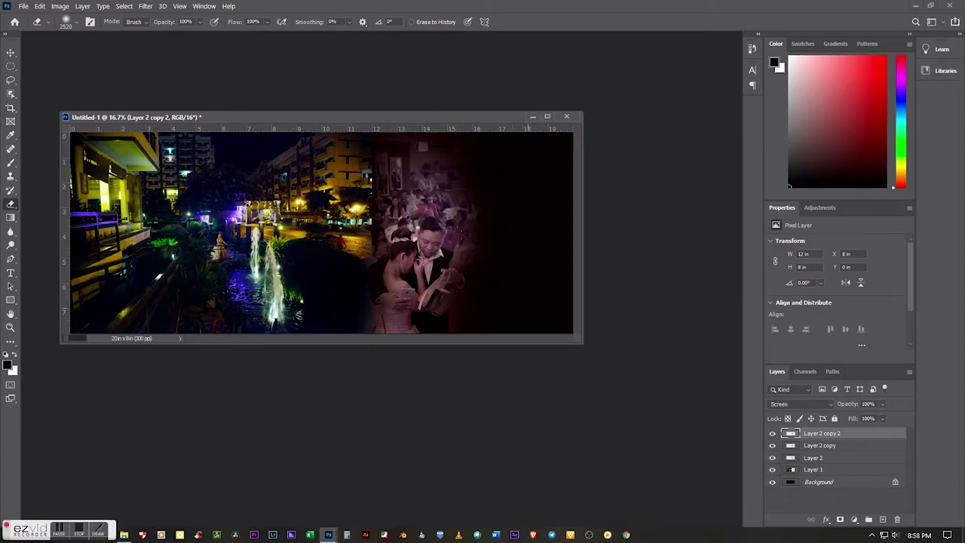
# Step: Duplicate Layer 2 copy 2 into Layer 2 copy 3, a Screen copy at 78% opacity
pyautogui.click(832, 446)
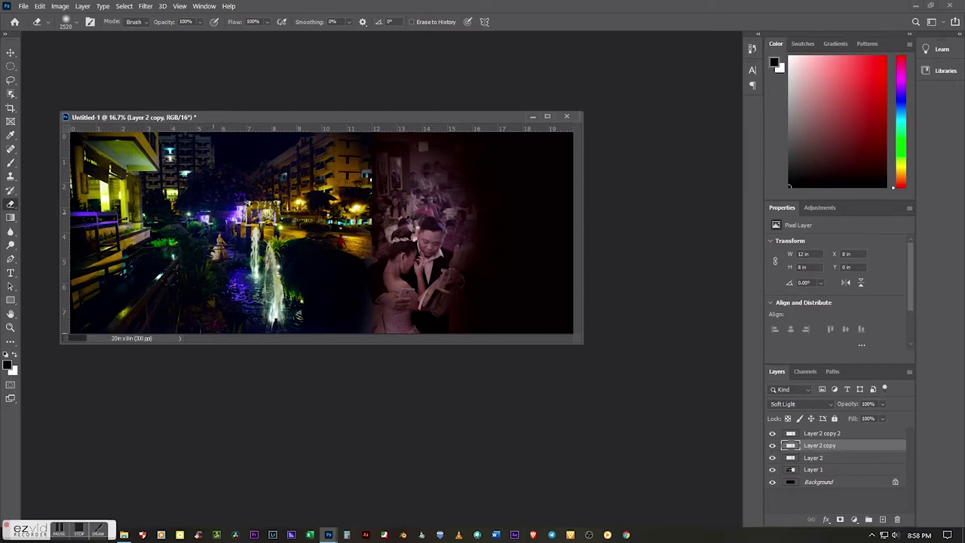
pyautogui.click(825, 459)
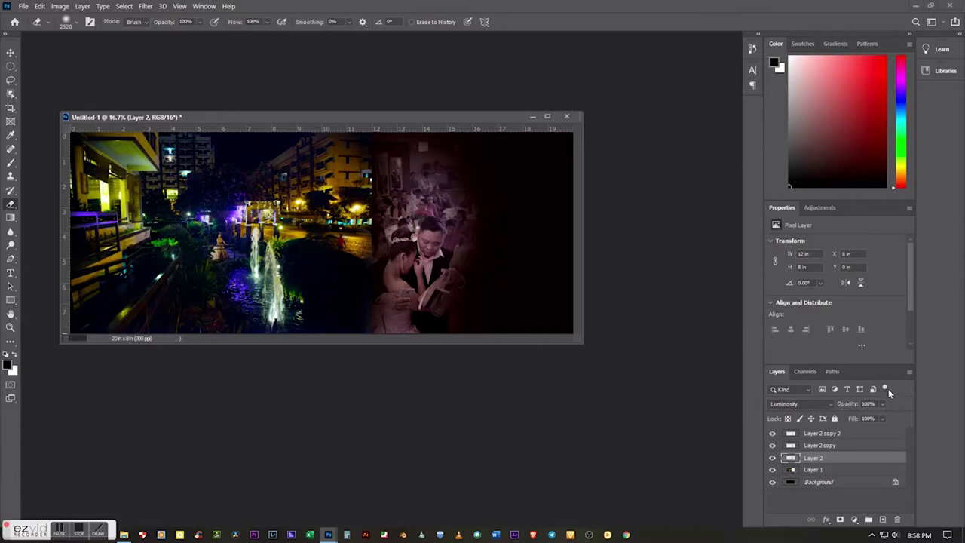
pyautogui.click(855, 435)
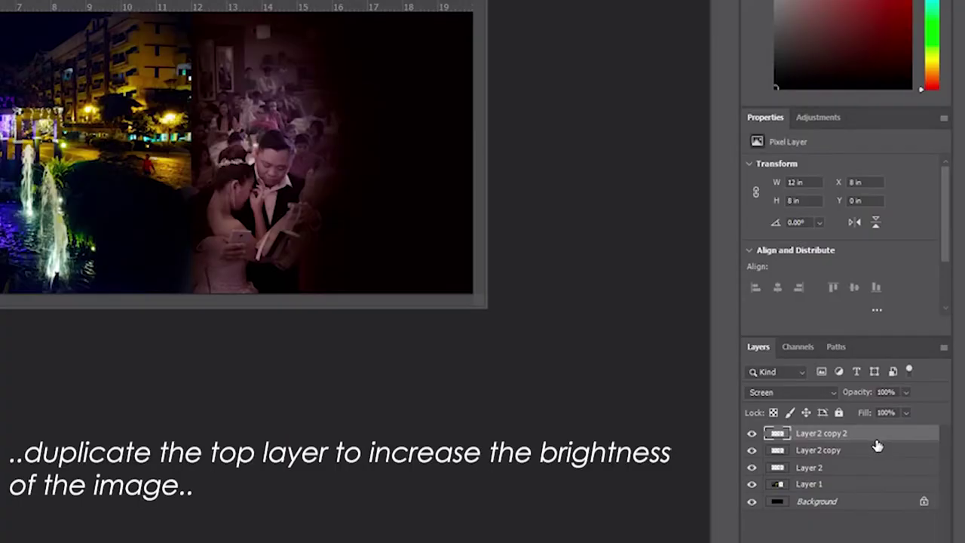
pyautogui.hotkey('ctrl', 'j')
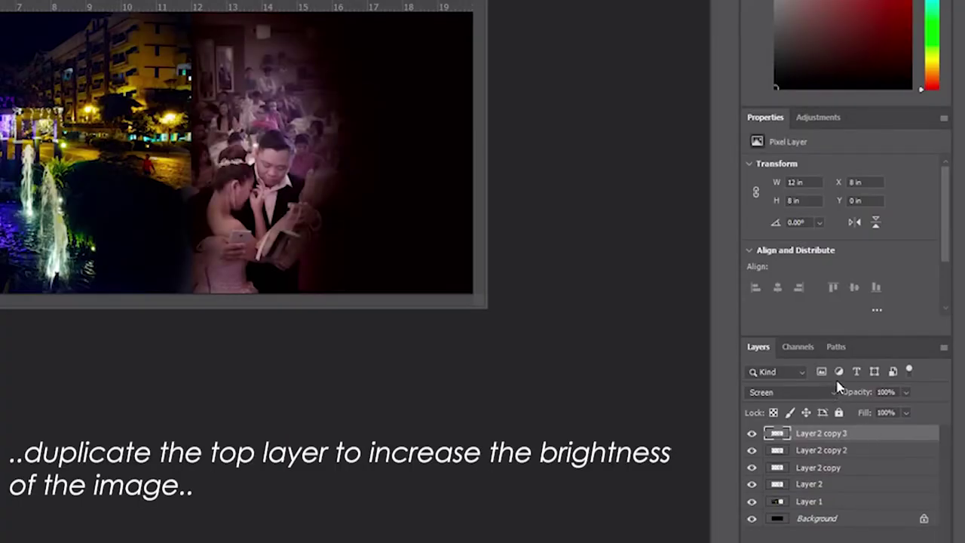
pyautogui.click(905, 392)
pyautogui.moveTo(900, 410); pyautogui.dragTo(896, 410)
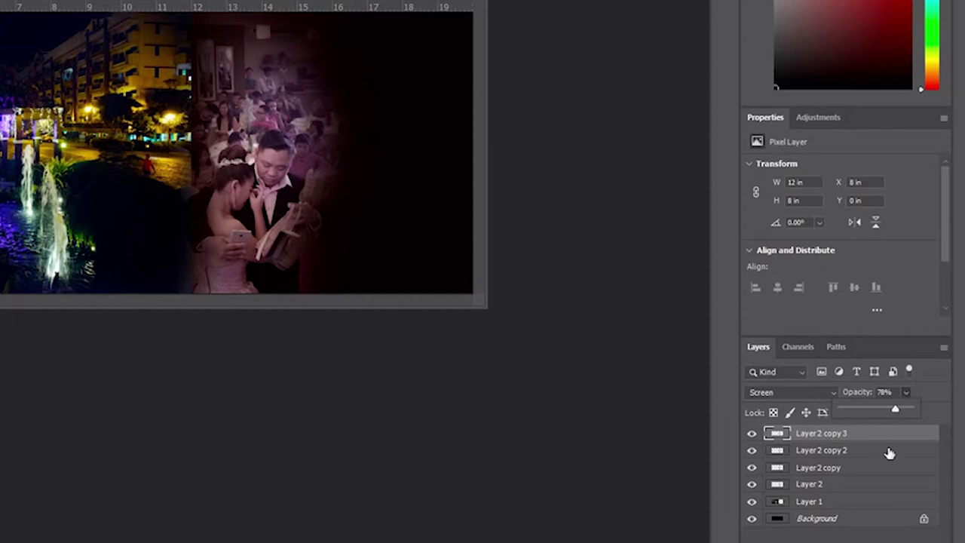
pyautogui.keyDown('shift'); pyautogui.click(848, 485); pyautogui.keyUp('shift')
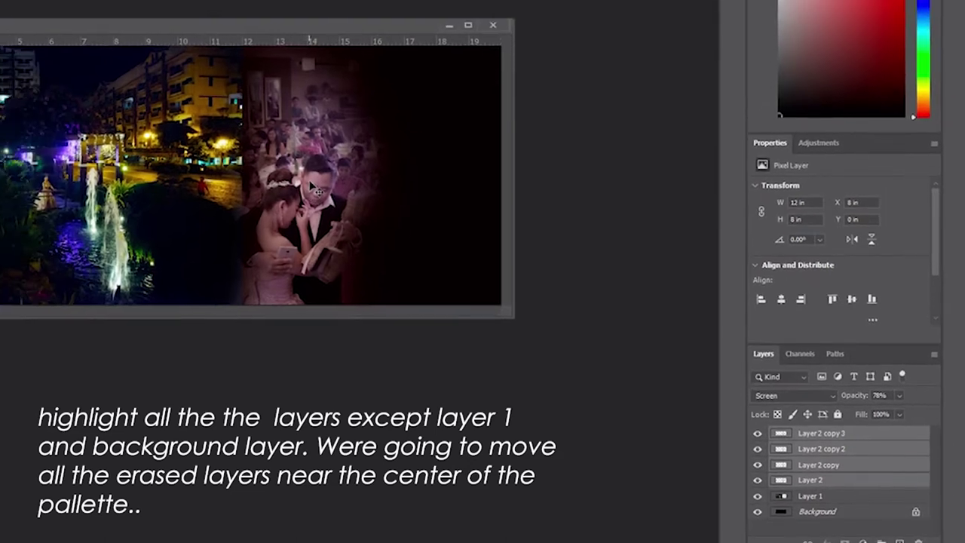
# Step: Drag the four Layer 2 couple layers about 2 inches left toward the centre
pyautogui.moveTo(311, 183)
pyautogui.mouseDown()
pyautogui.moveTo(390, 236)
pyautogui.moveTo(377, 239)
pyautogui.mouseUp()
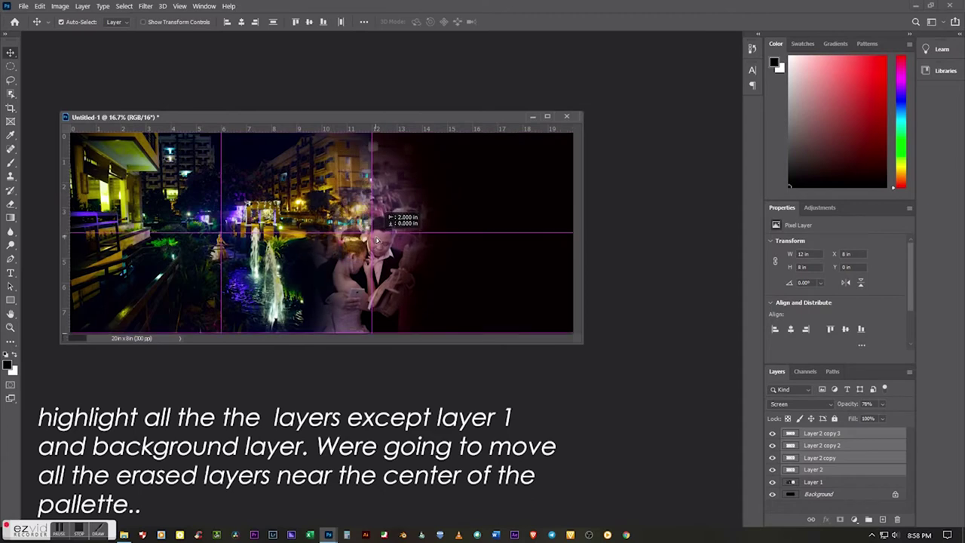
pyautogui.moveTo(377, 239)
pyautogui.mouseDown()
pyautogui.moveTo(368, 240)
pyautogui.moveTo(378, 240)
pyautogui.mouseUp()
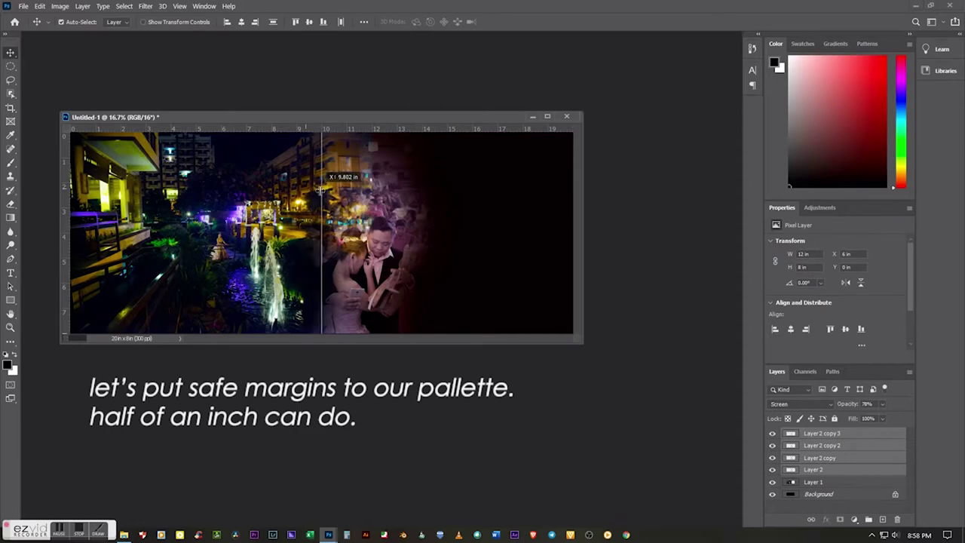
# Step: Add a 10 in centre guide and half-inch margin guides at the top, bottom, right and left edges
pyautogui.moveTo(296, 187); pyautogui.dragTo(321, 187)
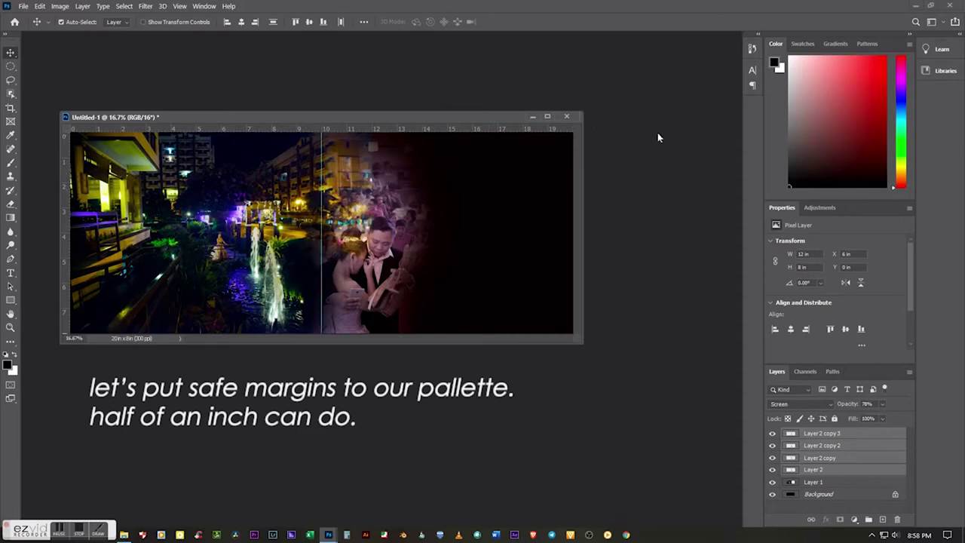
pyautogui.moveTo(197, 136)
pyautogui.mouseDown()
pyautogui.moveTo(189, 145)
pyautogui.moveTo(176, 324)
pyautogui.mouseUp()
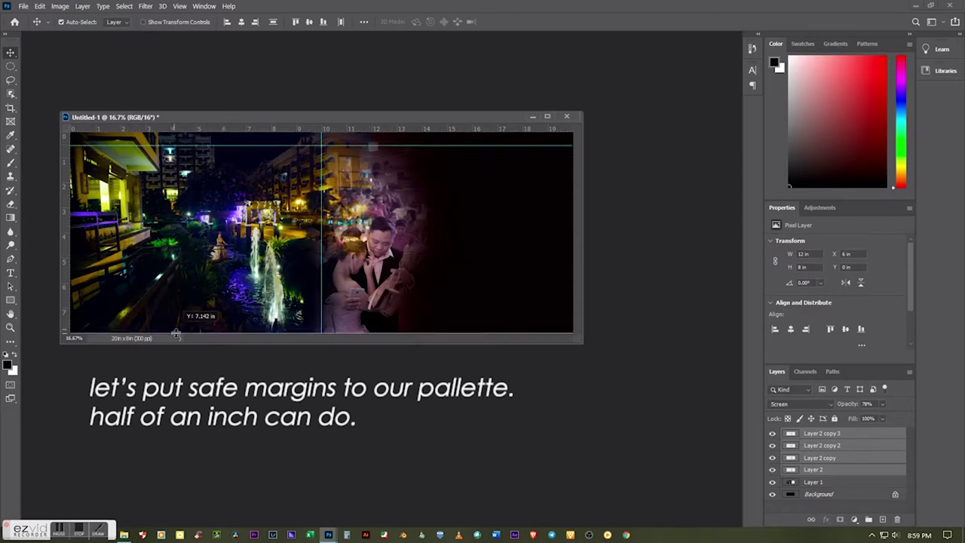
pyautogui.moveTo(175, 323); pyautogui.dragTo(176, 323)
pyautogui.moveTo(67, 233); pyautogui.dragTo(559, 242)
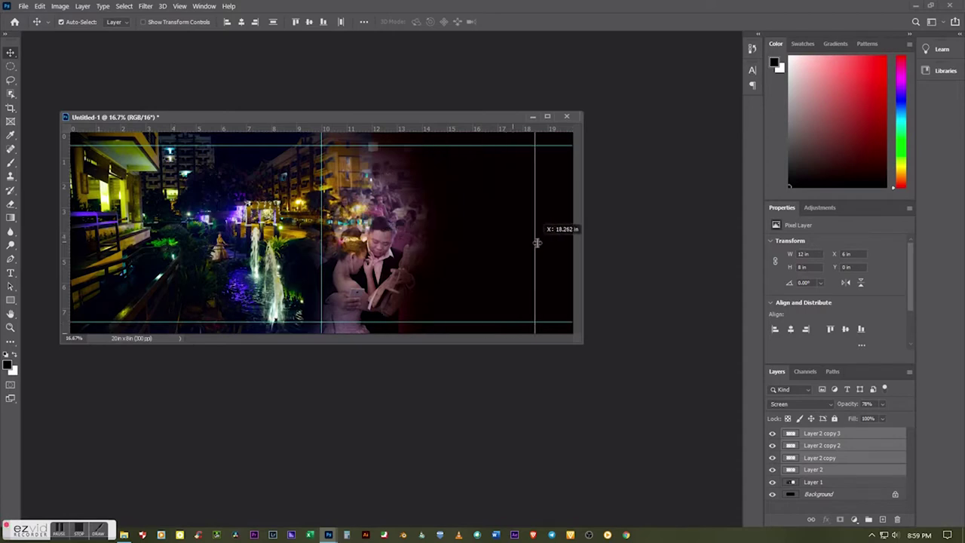
pyautogui.moveTo(559, 242); pyautogui.dragTo(561, 242)
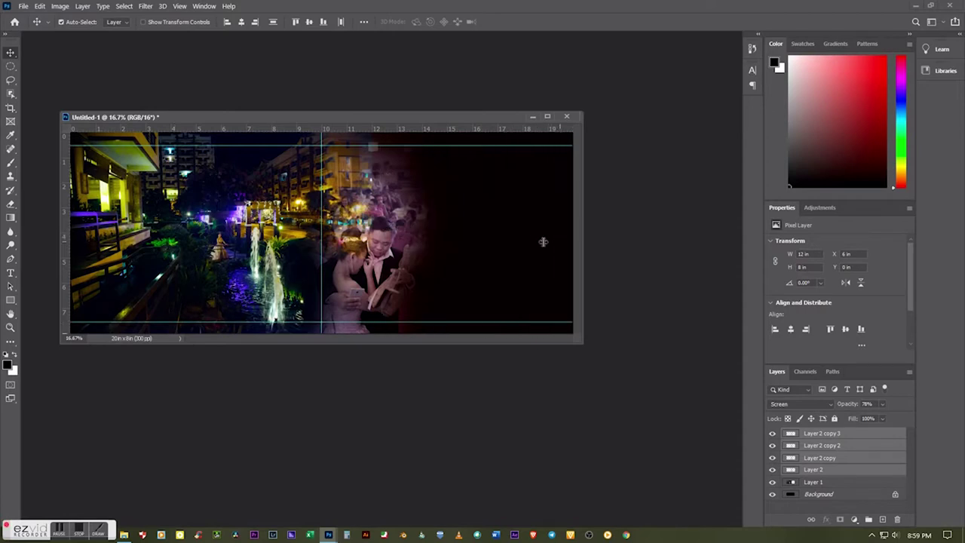
pyautogui.moveTo(68, 209); pyautogui.dragTo(85, 203)
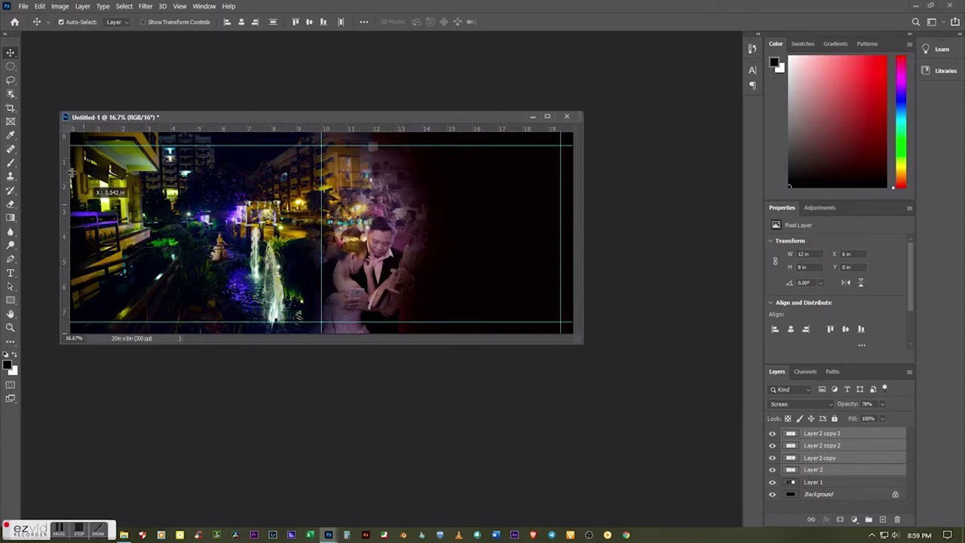
pyautogui.moveTo(86, 204); pyautogui.dragTo(84, 202)
# Step: Add guides half an inch either side of centre, at 10.5 in and 9.5 in
pyautogui.moveTo(67, 152); pyautogui.dragTo(340, 181)
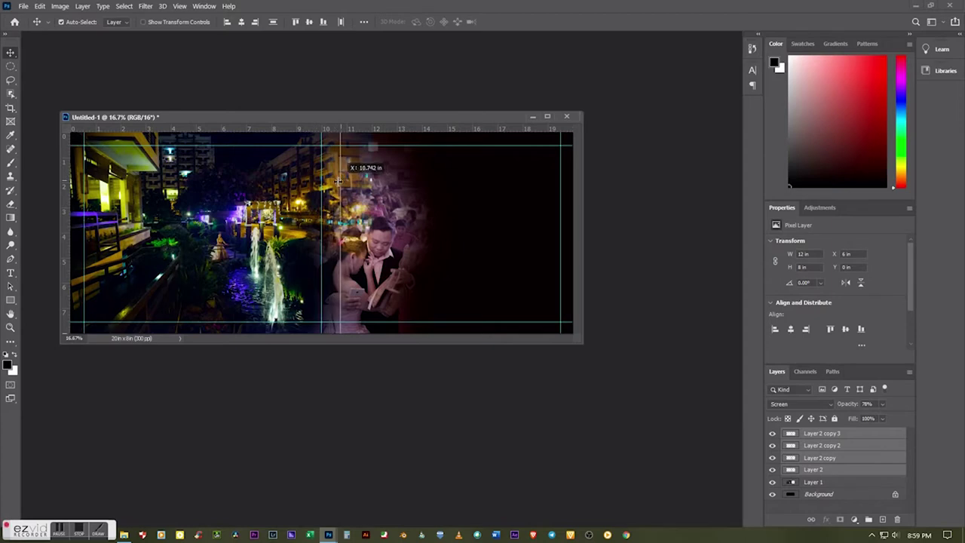
pyautogui.moveTo(339, 181); pyautogui.dragTo(336, 180)
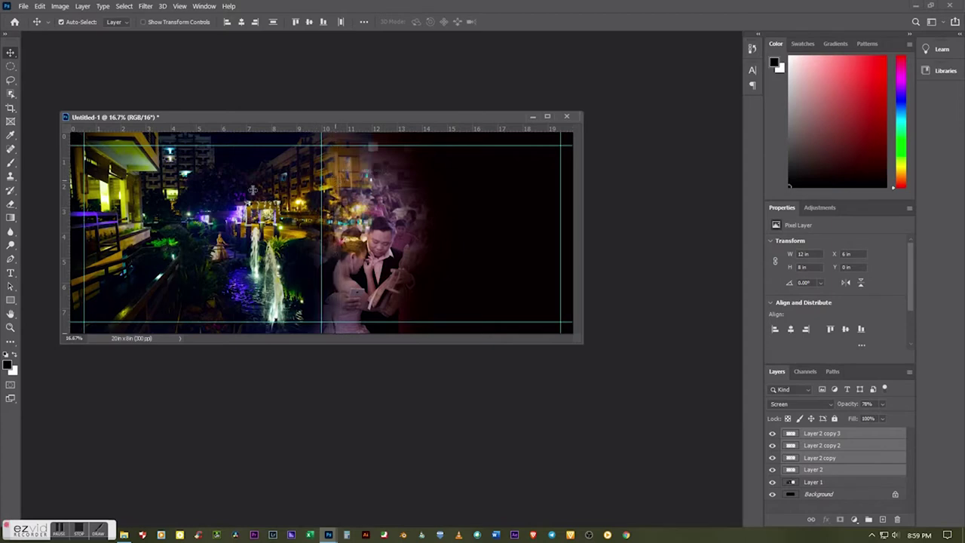
pyautogui.moveTo(68, 178); pyautogui.dragTo(311, 197)
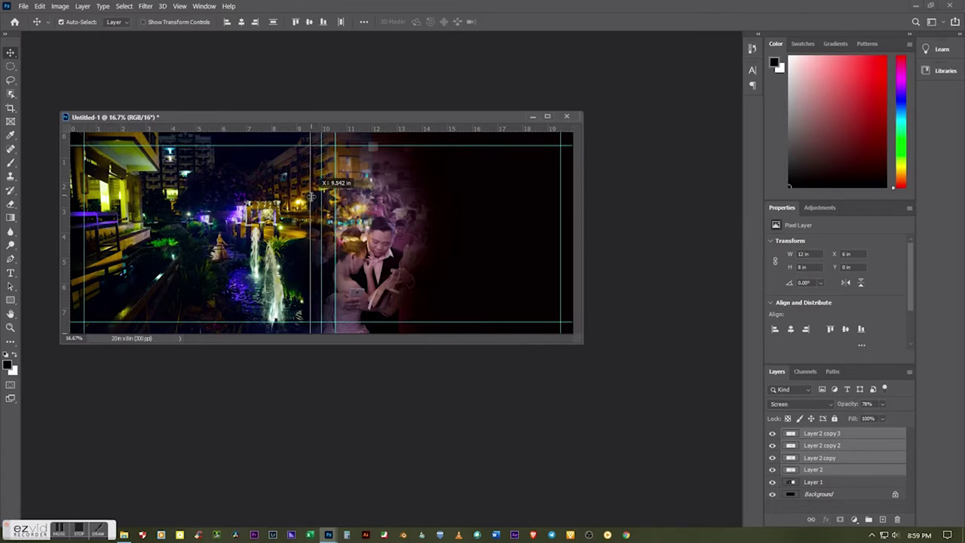
pyautogui.moveTo(310, 196); pyautogui.dragTo(309, 196)
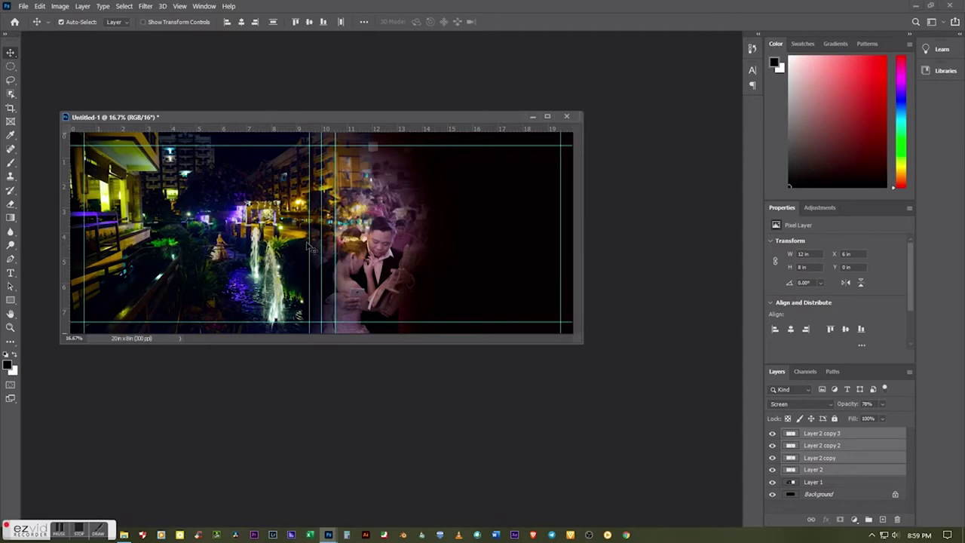
pyautogui.rightClick(194, 223)
# Step: Scale Layer 1's fountain photo to about 127% (15.29 × 10.19 in), nudged slightly left
pyautogui.click(214, 228)
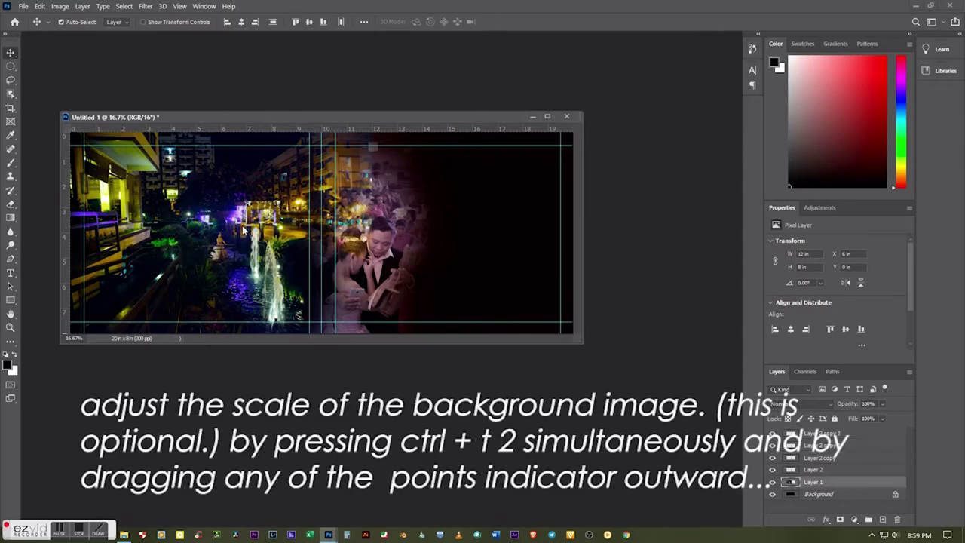
pyautogui.hotkey('ctrl', 't')
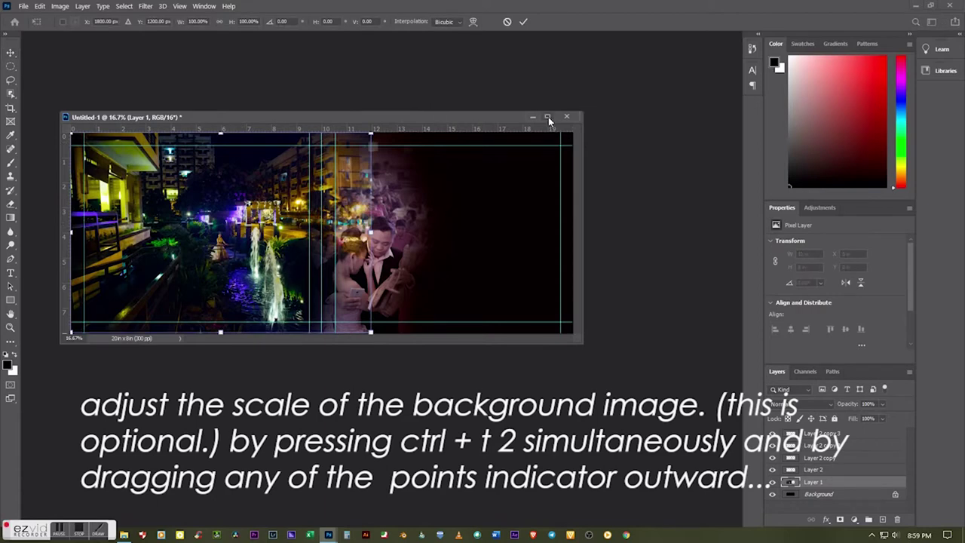
pyautogui.moveTo(371, 133)
pyautogui.mouseDown()
pyautogui.moveTo(437, 119)
pyautogui.moveTo(430, 131)
pyautogui.mouseUp()
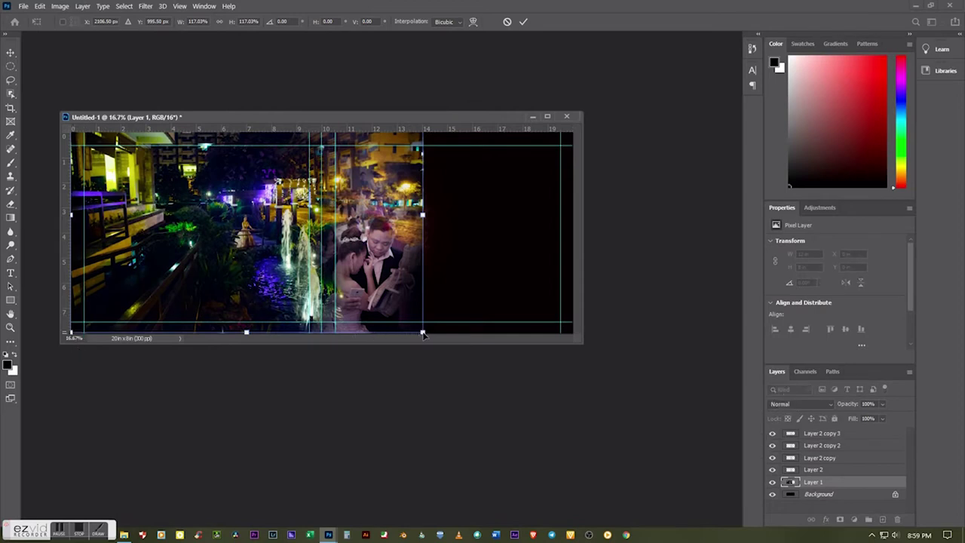
pyautogui.moveTo(423, 330); pyautogui.dragTo(454, 351)
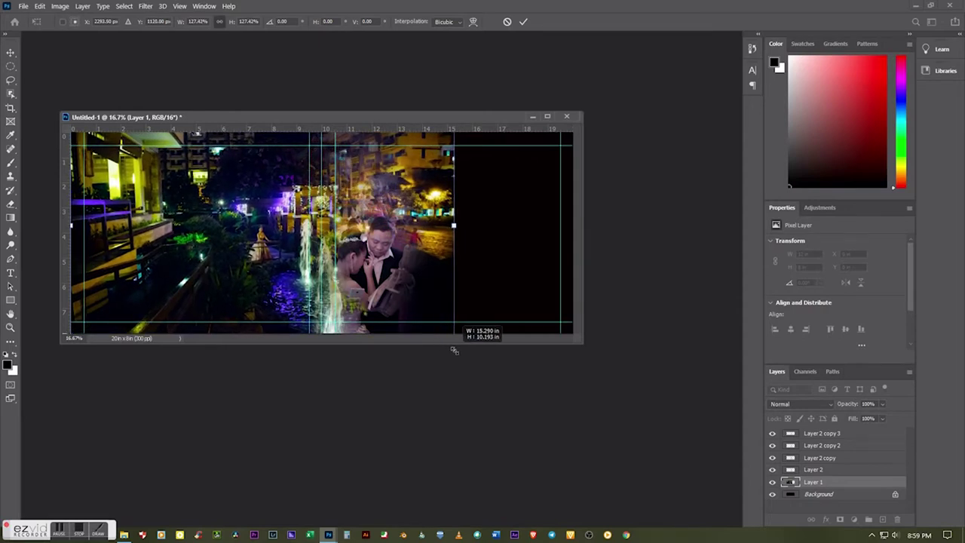
pyautogui.moveTo(301, 236); pyautogui.dragTo(294, 232)
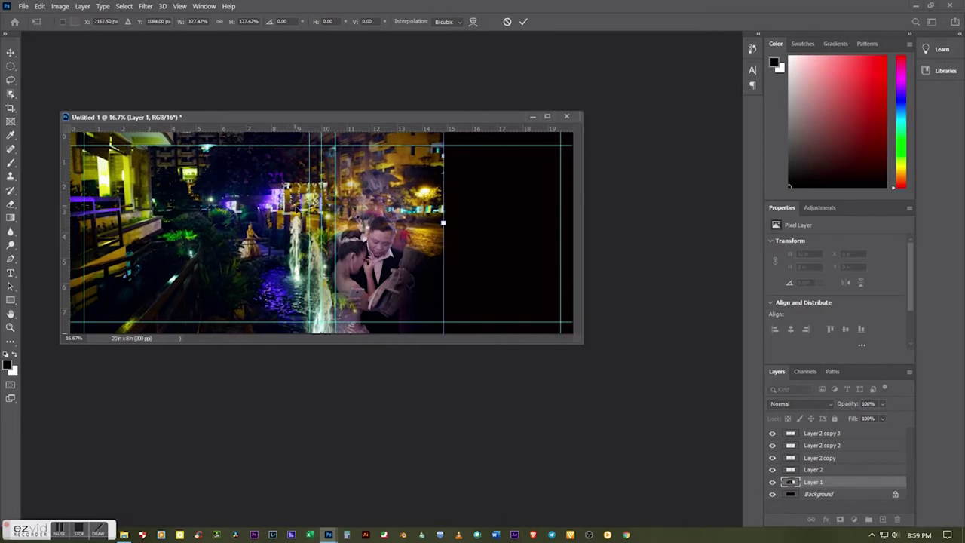
pyautogui.write('216')
pyautogui.press('Return')
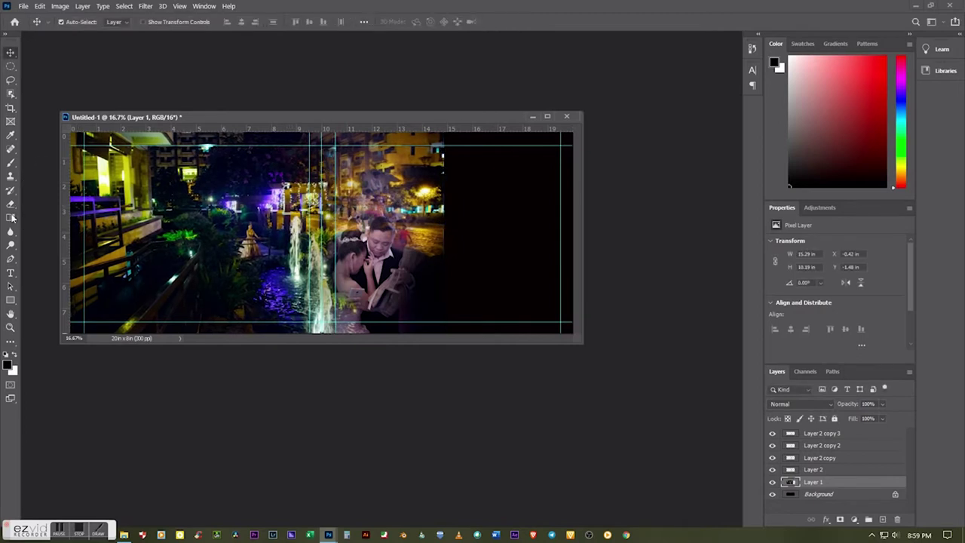
pyautogui.click(11, 203)
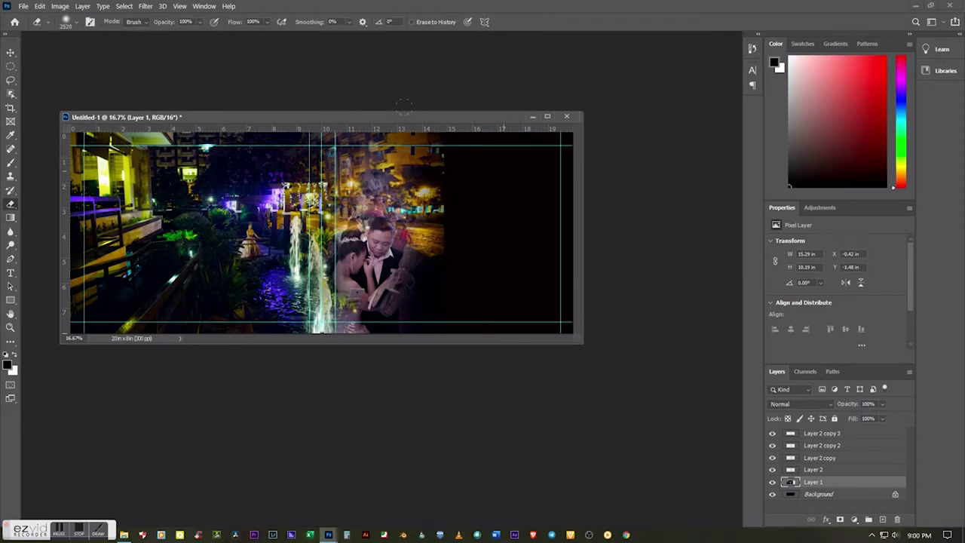
# Step: Erase the fountain photo's upper-right buildings and right edge so it blends beside the couple
pyautogui.moveTo(423, 104)
pyautogui.mouseDown()
pyautogui.moveTo(425, 169)
pyautogui.moveTo(405, 167)
pyautogui.mouseUp()
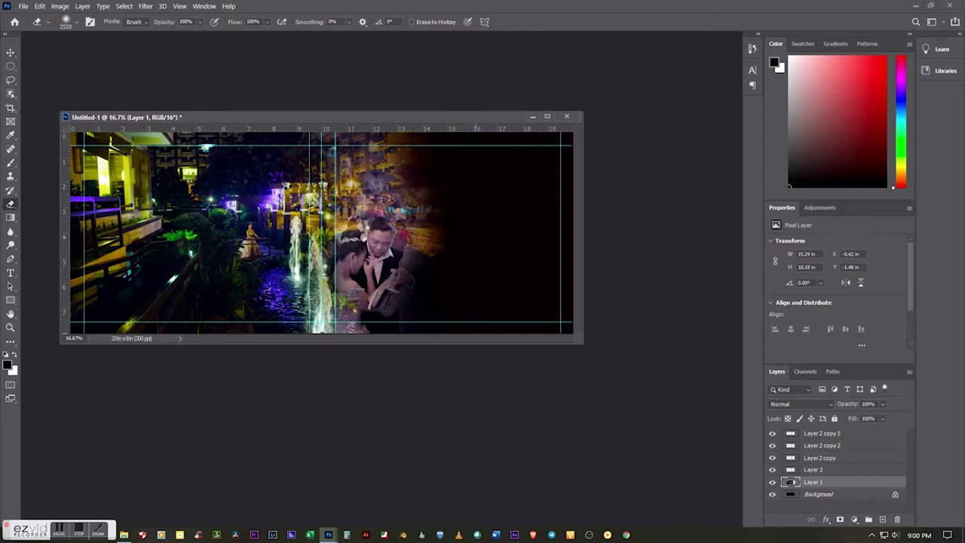
pyautogui.moveTo(413, 204); pyautogui.dragTo(424, 241)
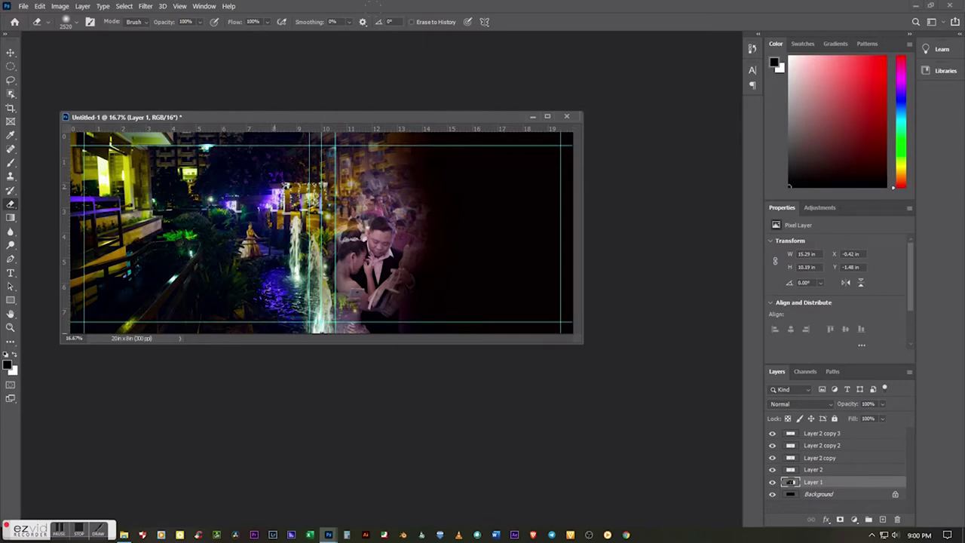
pyautogui.moveTo(387, 162); pyautogui.dragTo(350, 186)
pyautogui.click(11, 52)
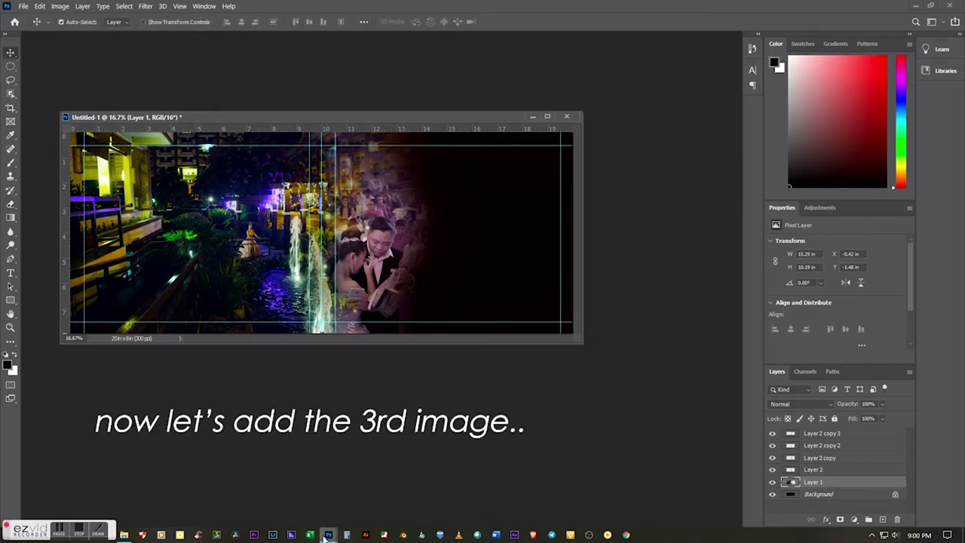
# Step: In the birthday cake photo, create a Vibrance adjustment layer in Soft Light mode
pyautogui.click(328, 535)
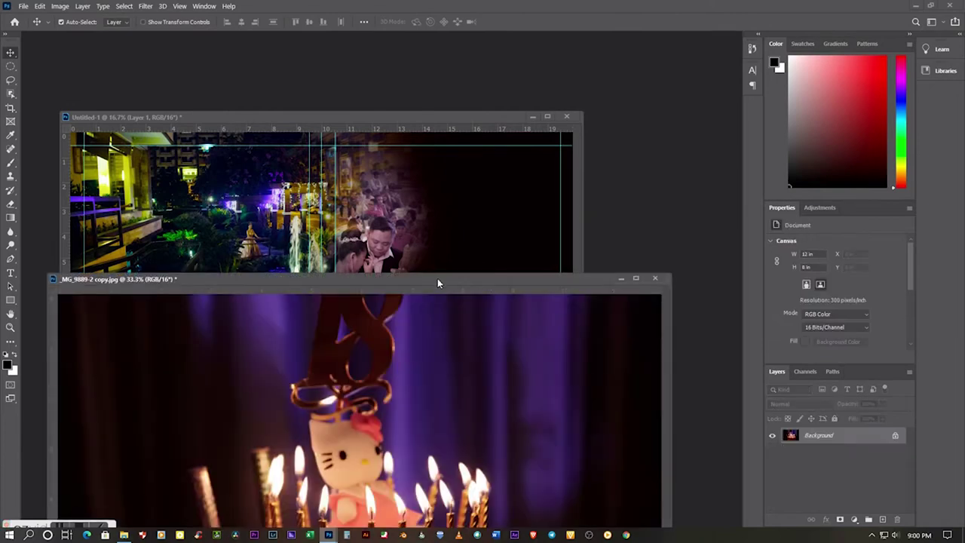
pyautogui.moveTo(438, 282); pyautogui.dragTo(351, 123)
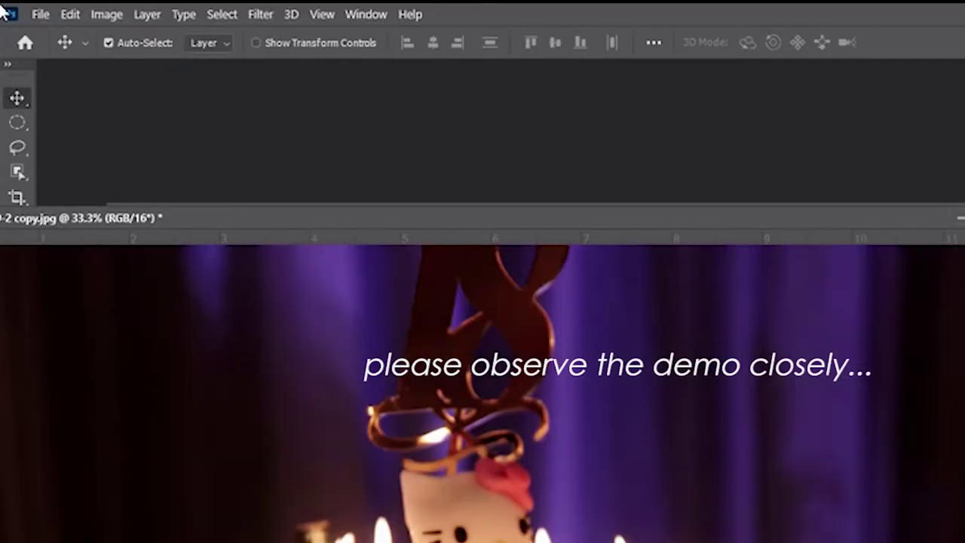
pyautogui.click(135, 13)
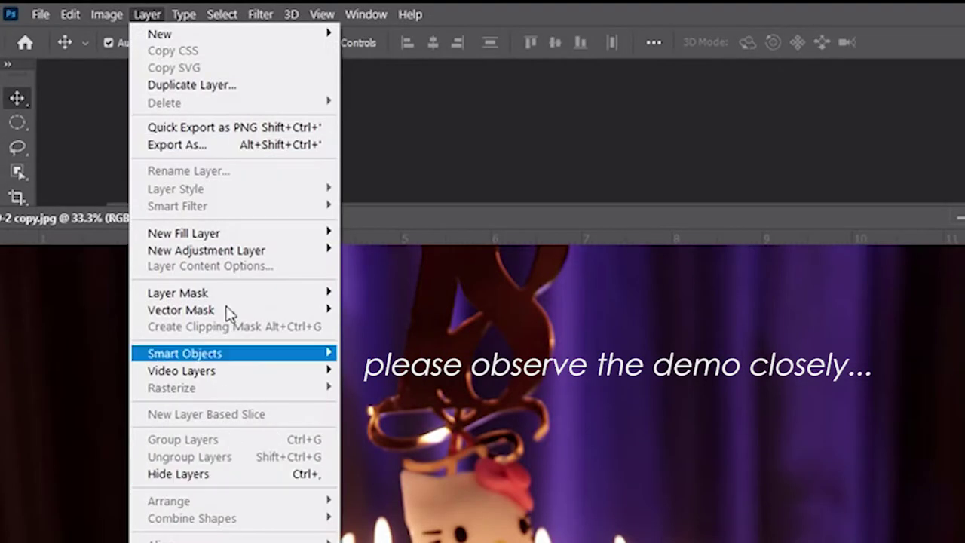
pyautogui.moveTo(207, 250)
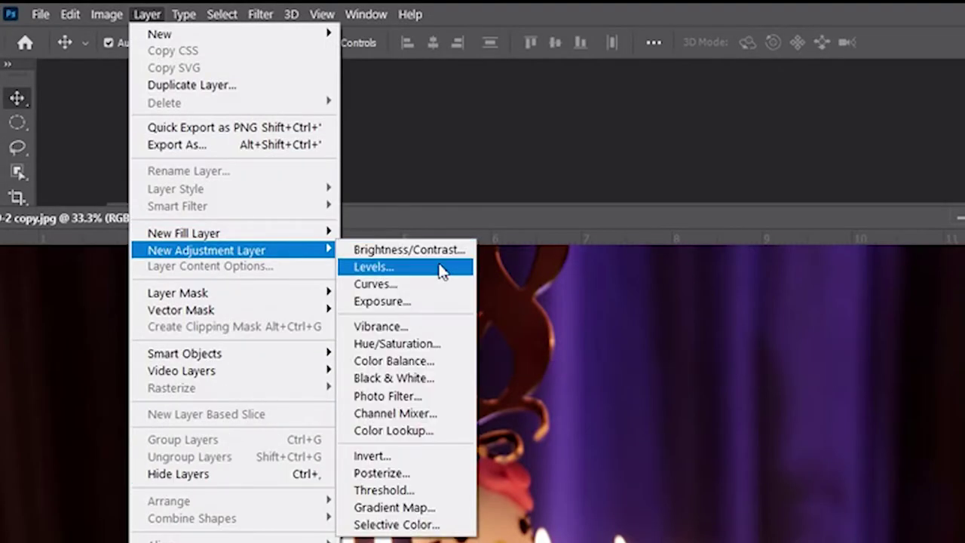
pyautogui.click(406, 329)
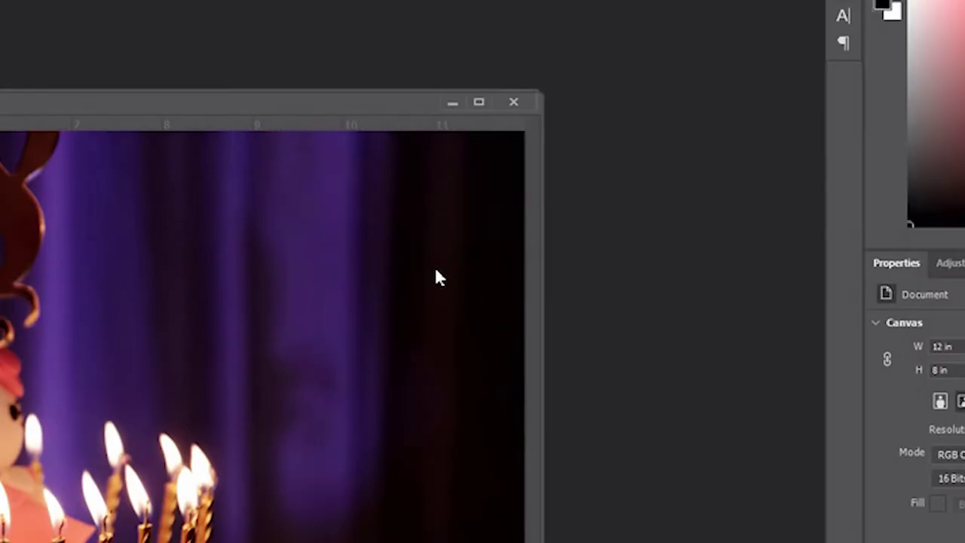
pyautogui.click(290, 257)
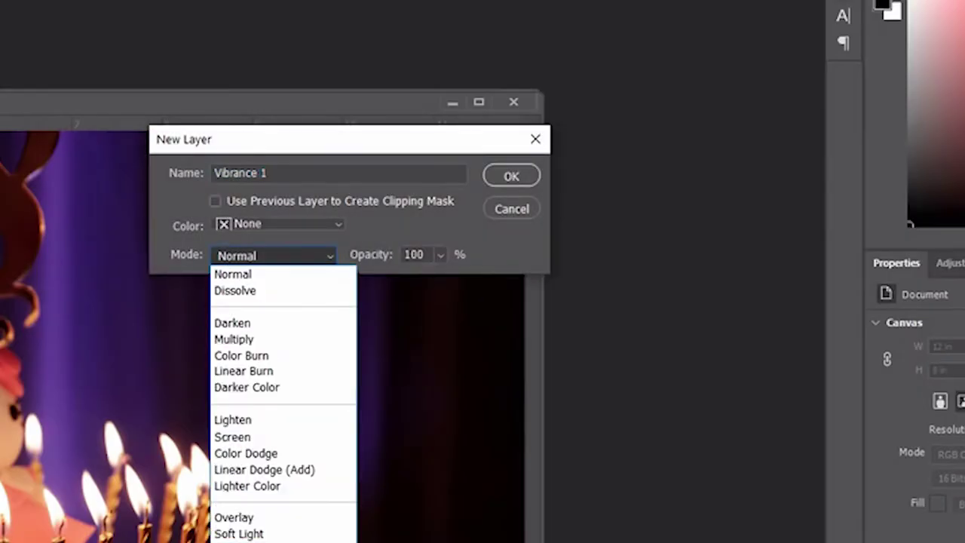
pyautogui.click(264, 537)
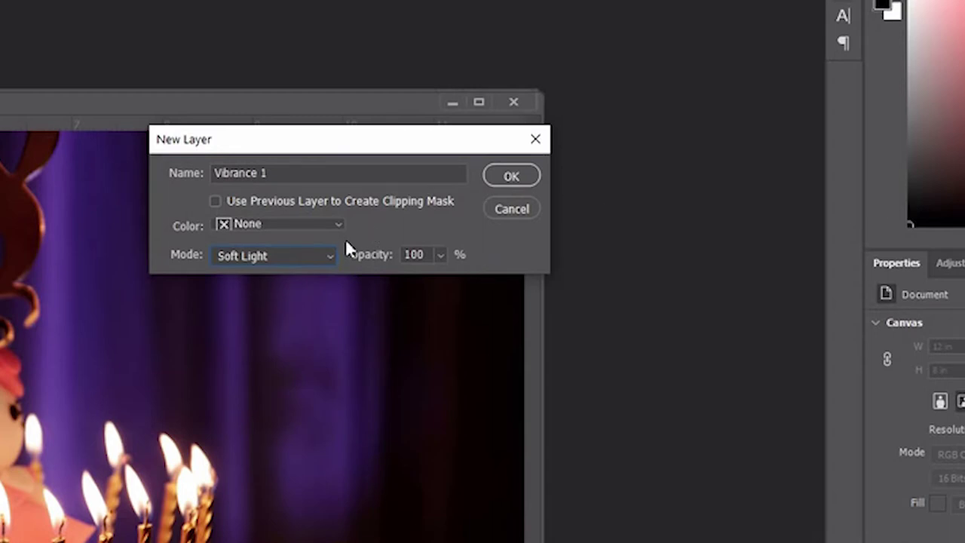
pyautogui.click(503, 175)
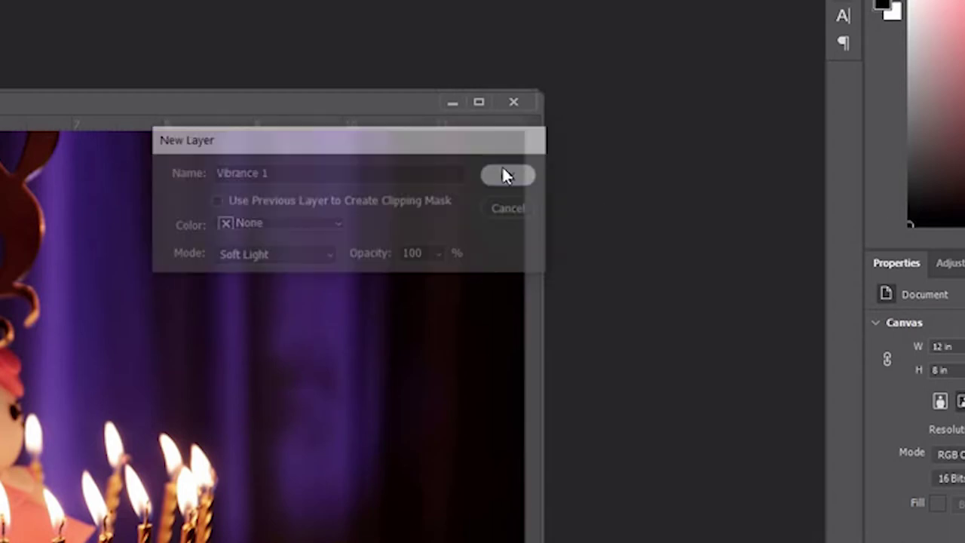
# Step: Set Vibrance 1 to Vibrance +100, Saturation -60 and 64% layer opacity
pyautogui.moveTo(817, 181); pyautogui.dragTo(814, 181)
pyautogui.moveTo(923, 188); pyautogui.dragTo(937, 189)
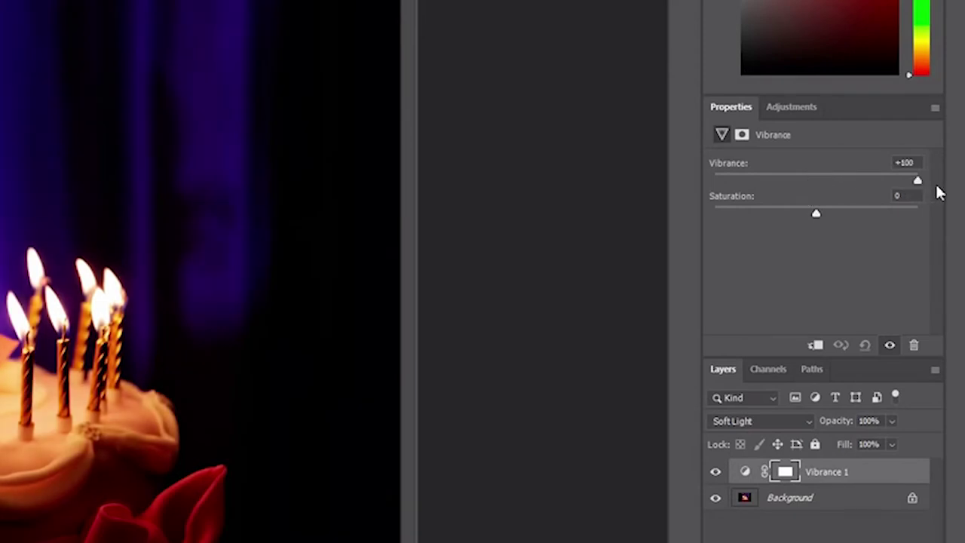
pyautogui.click(756, 214)
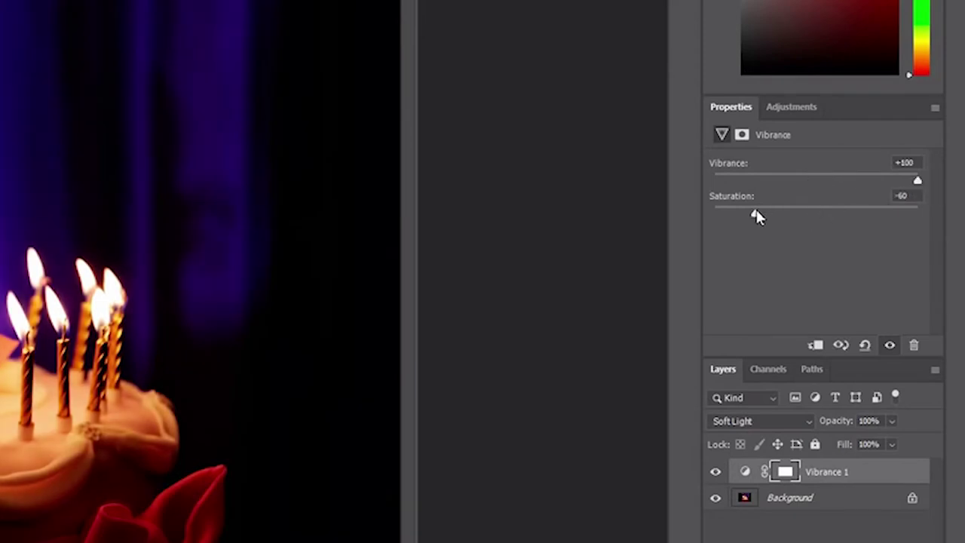
pyautogui.click(892, 420)
pyautogui.click(863, 439)
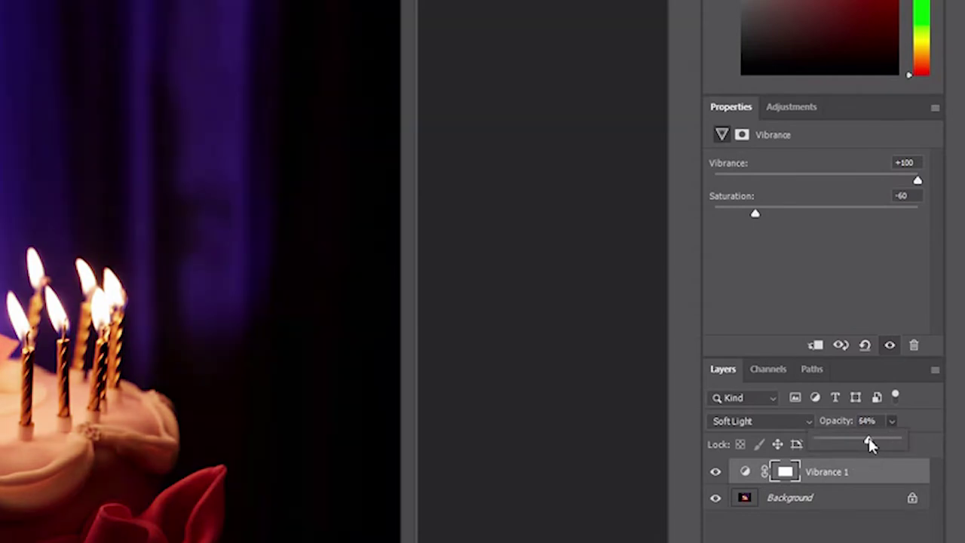
pyautogui.click(834, 496)
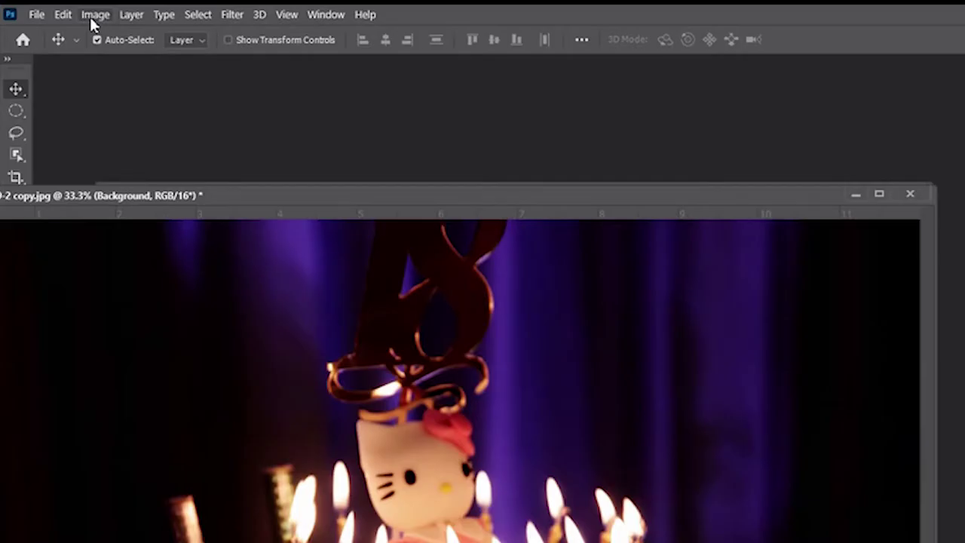
# Step: Apply Match Color to Background with Neutralize on, Color Intensity 154 and Fade 24
pyautogui.click(94, 15)
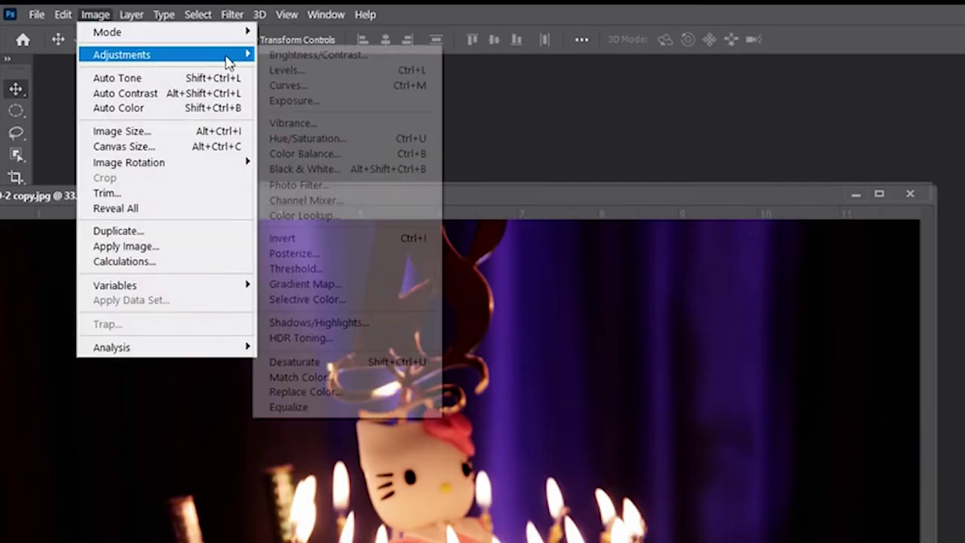
pyautogui.moveTo(166, 54)
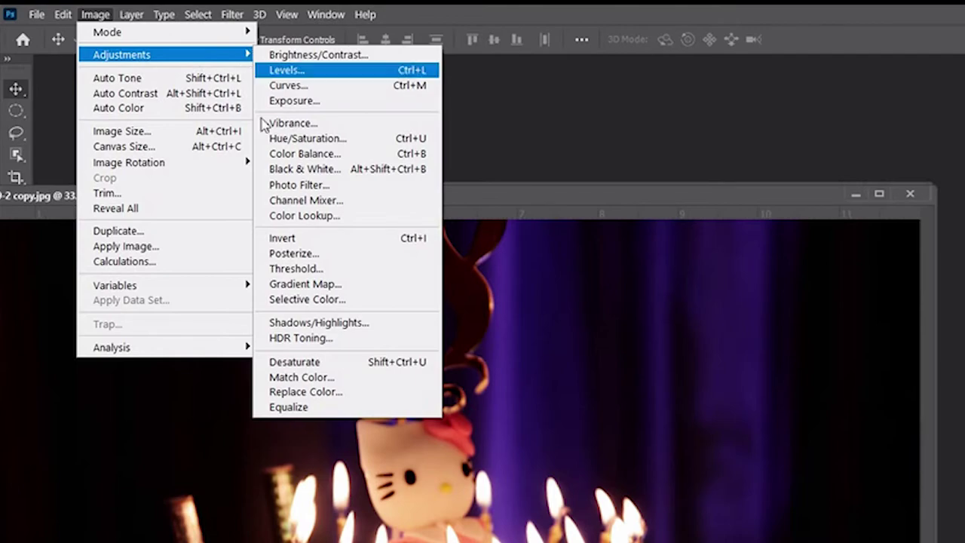
pyautogui.click(284, 378)
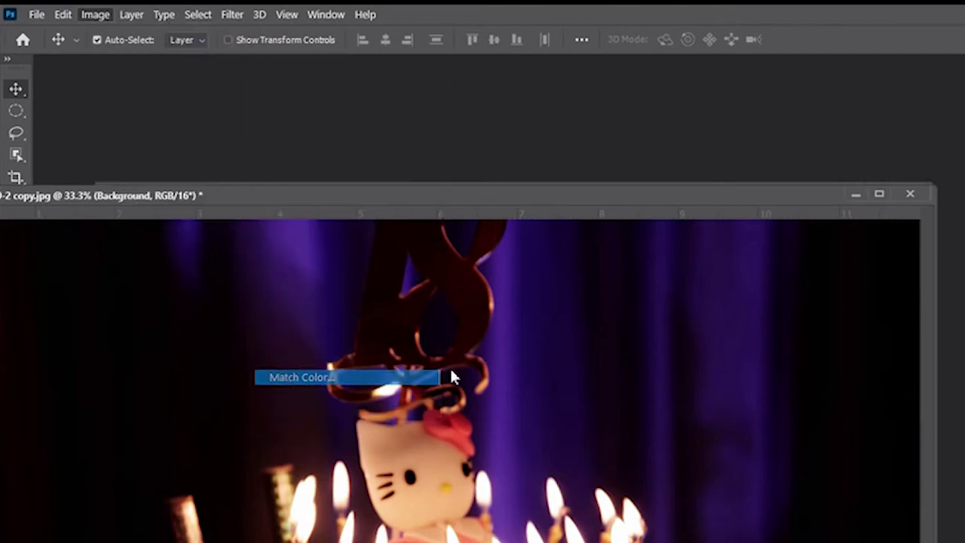
pyautogui.click(663, 263)
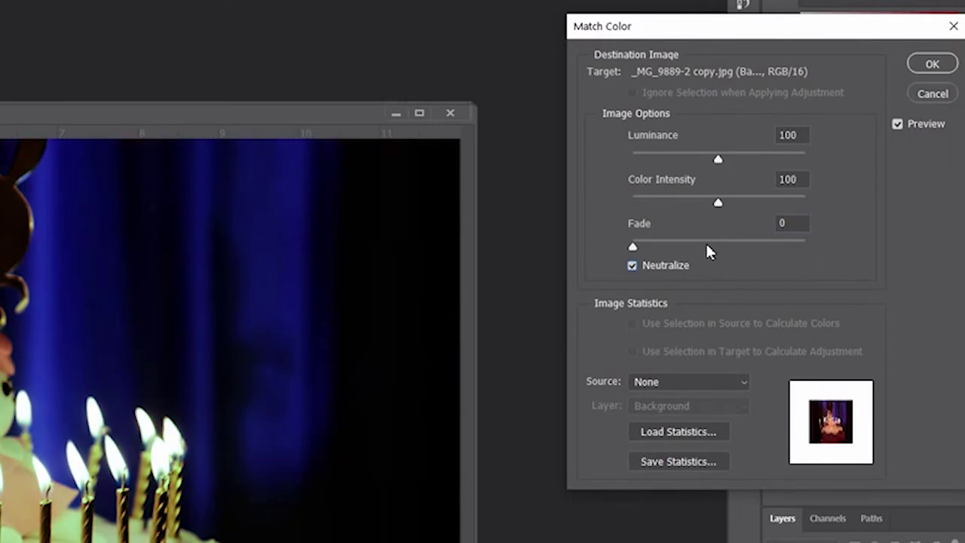
pyautogui.click(766, 198)
pyautogui.click(715, 244)
pyautogui.click(697, 243)
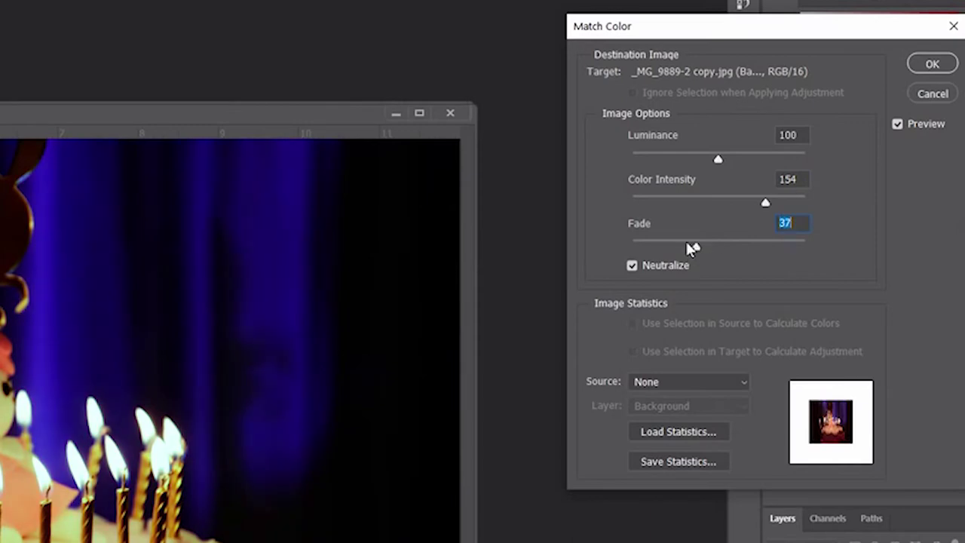
pyautogui.click(693, 243)
pyautogui.moveTo(691, 243); pyautogui.dragTo(672, 244)
pyautogui.click(917, 62)
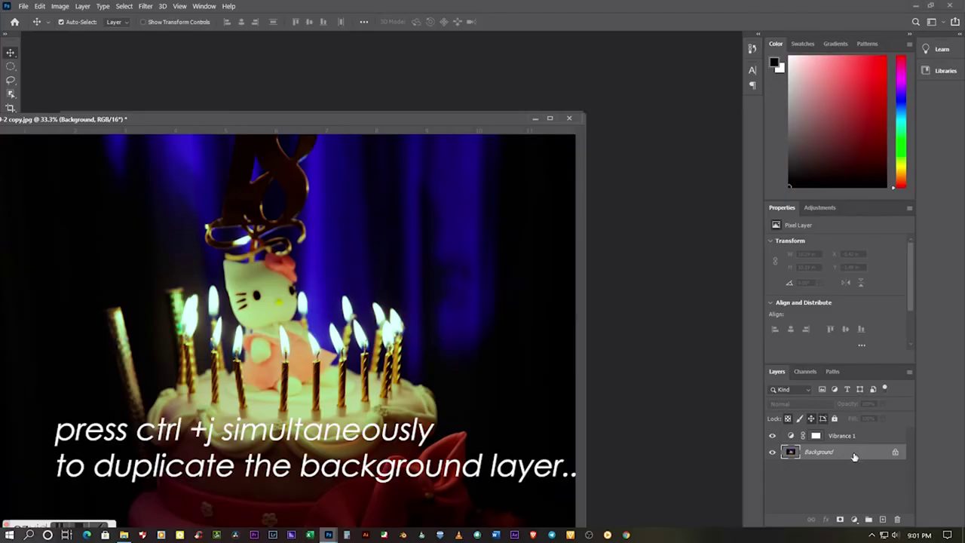
# Step: Duplicate Background as Background copy and set its blend mode to Luminosity
pyautogui.hotkey('ctrl', 'j')
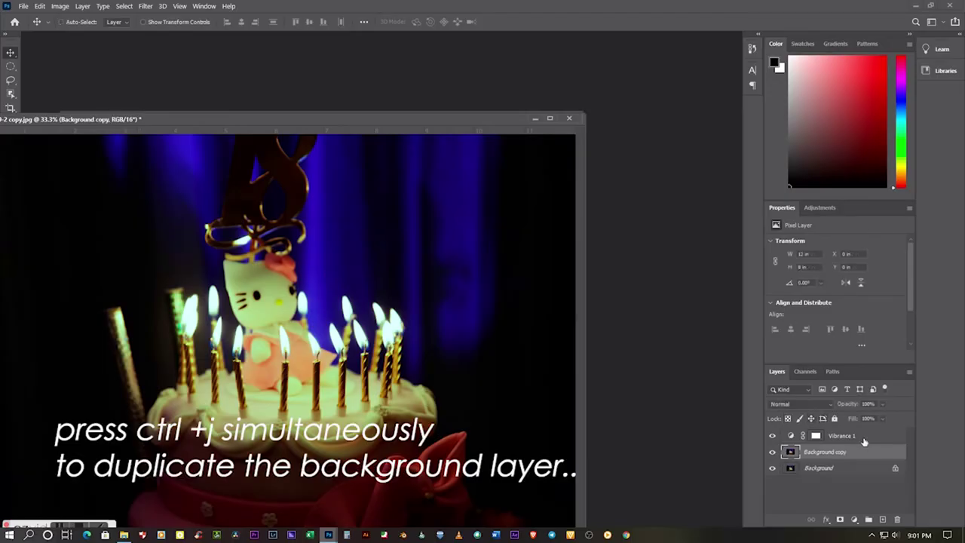
pyautogui.click(830, 405)
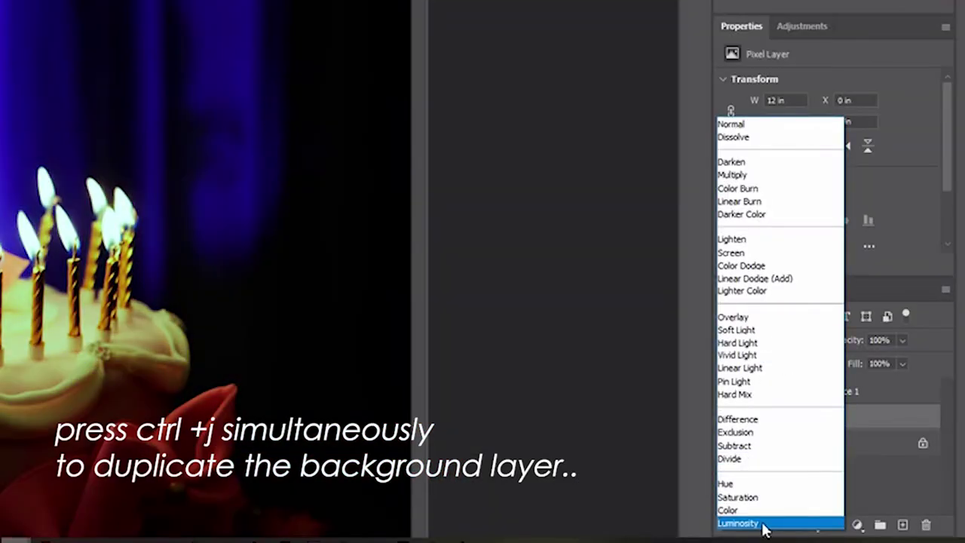
pyautogui.click(763, 523)
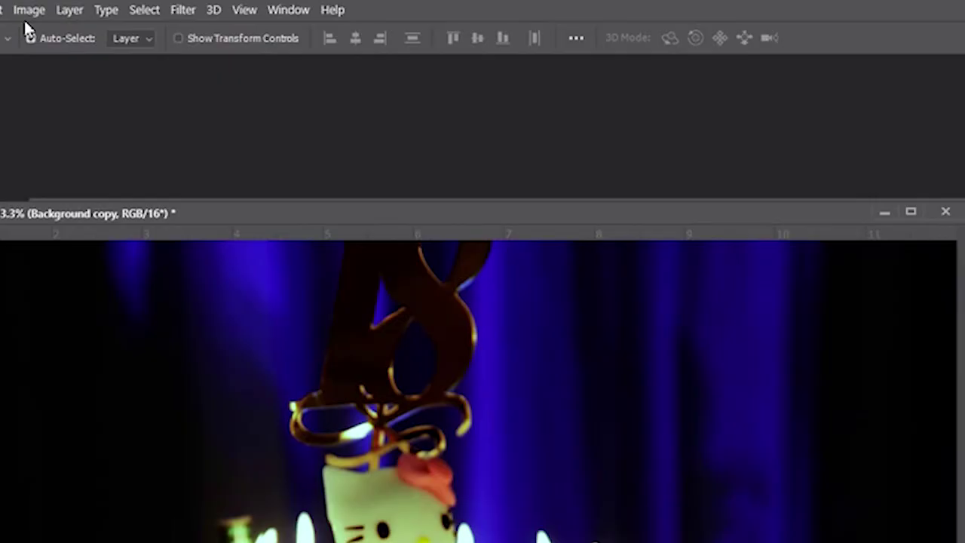
pyautogui.click(29, 10)
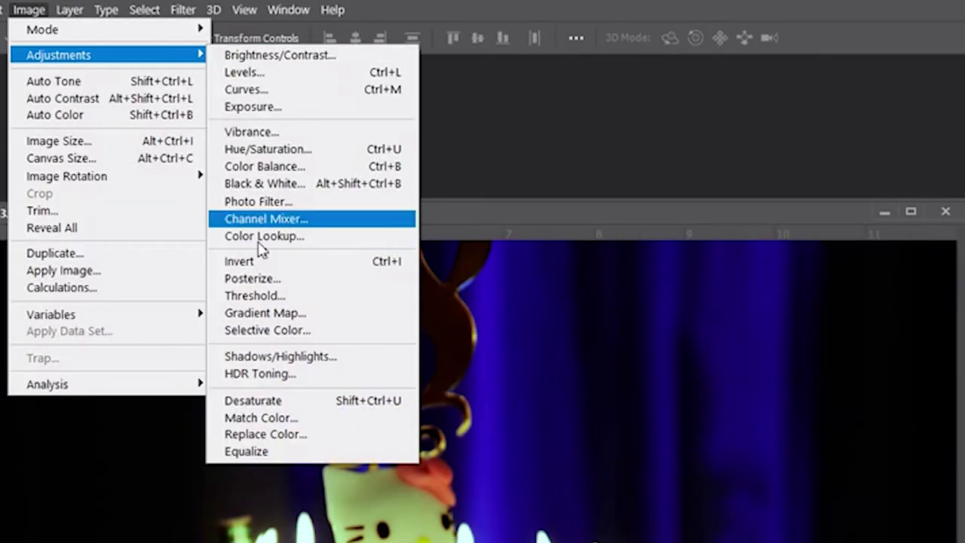
pyautogui.moveTo(59, 55)
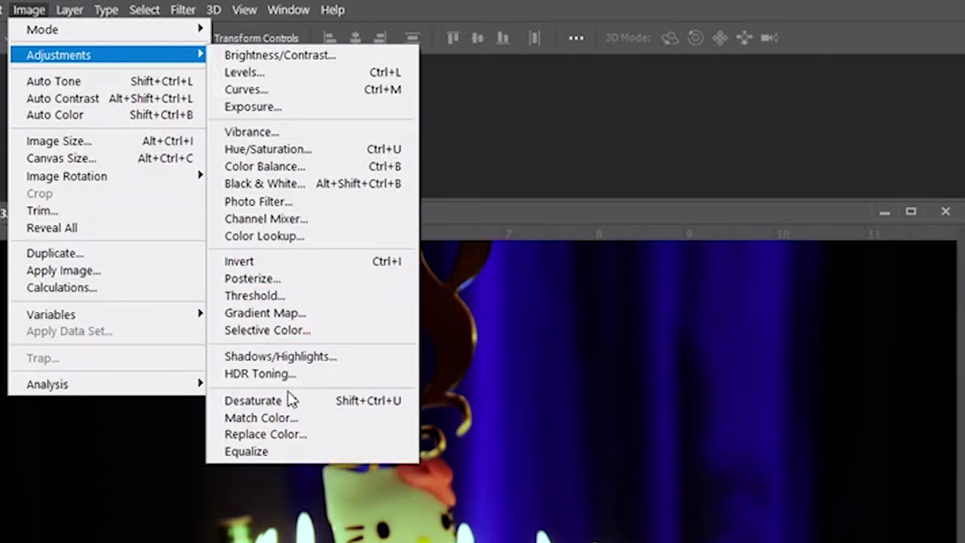
pyautogui.click(255, 192)
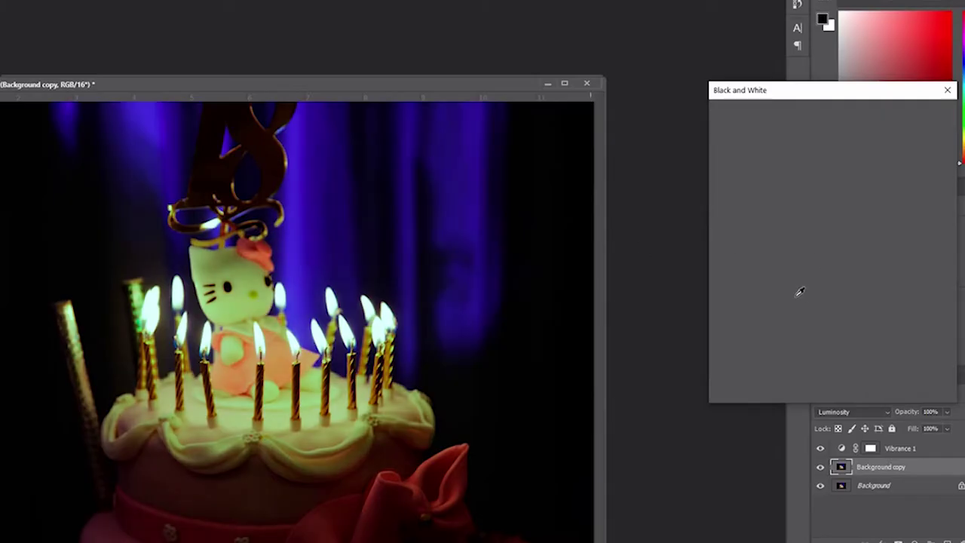
# Step: In Black & White, set Magentas to 109, Cyans to 11 and Blues to -25
pyautogui.moveTo(810, 308); pyautogui.dragTo(779, 309)
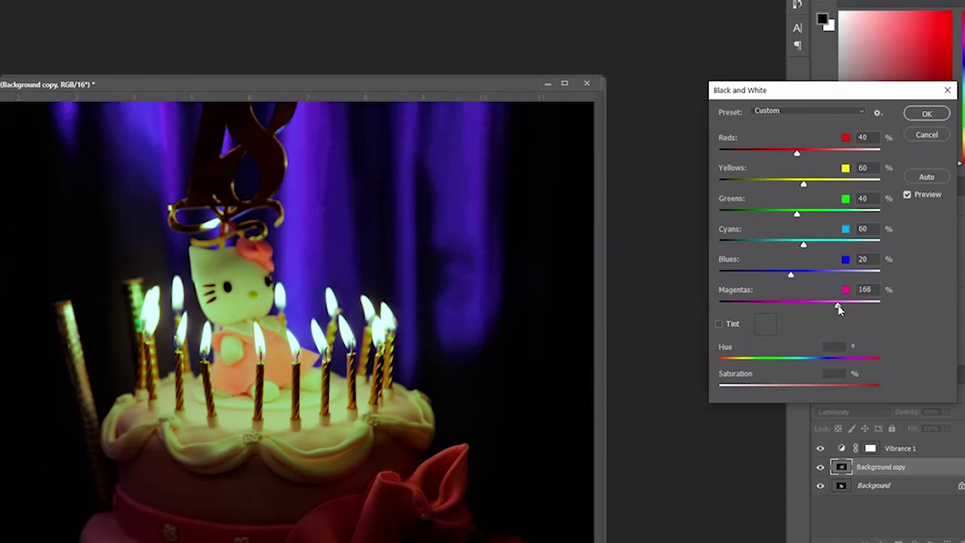
pyautogui.moveTo(839, 309); pyautogui.dragTo(821, 309)
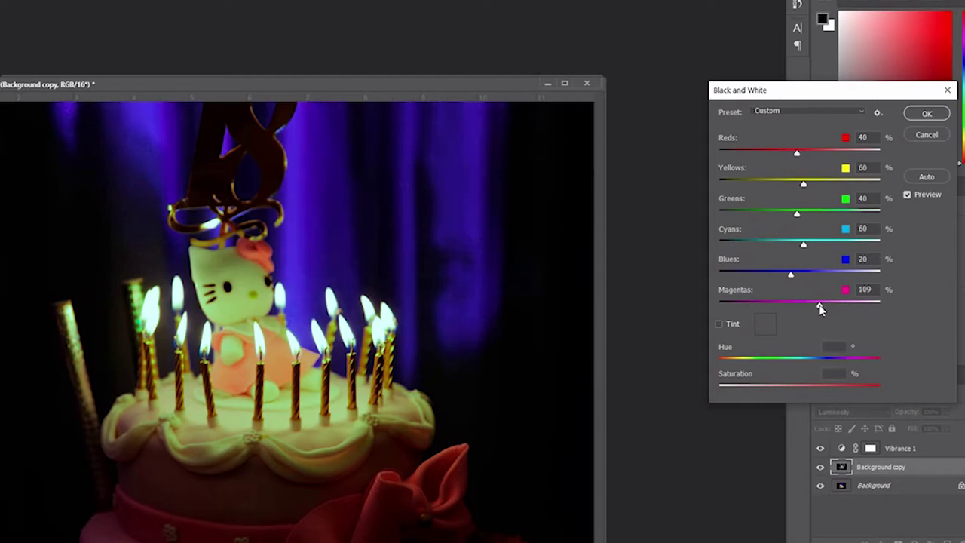
pyautogui.moveTo(791, 278)
pyautogui.mouseDown()
pyautogui.moveTo(809, 279)
pyautogui.moveTo(779, 278)
pyautogui.mouseUp()
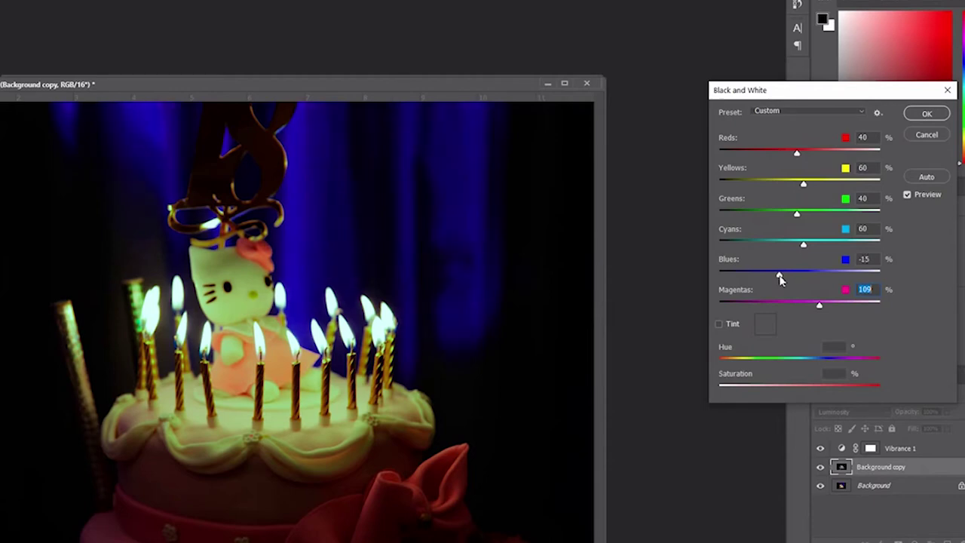
pyautogui.moveTo(781, 279); pyautogui.dragTo(792, 279)
pyautogui.moveTo(805, 245); pyautogui.dragTo(822, 249)
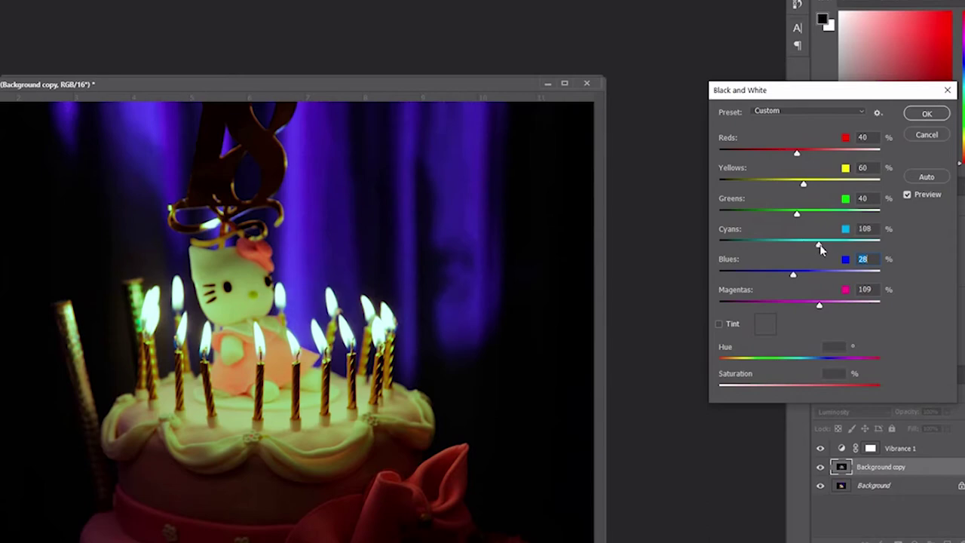
pyautogui.moveTo(805, 249)
pyautogui.mouseDown()
pyautogui.moveTo(787, 248)
pyautogui.moveTo(800, 277)
pyautogui.moveTo(784, 278)
pyautogui.mouseUp()
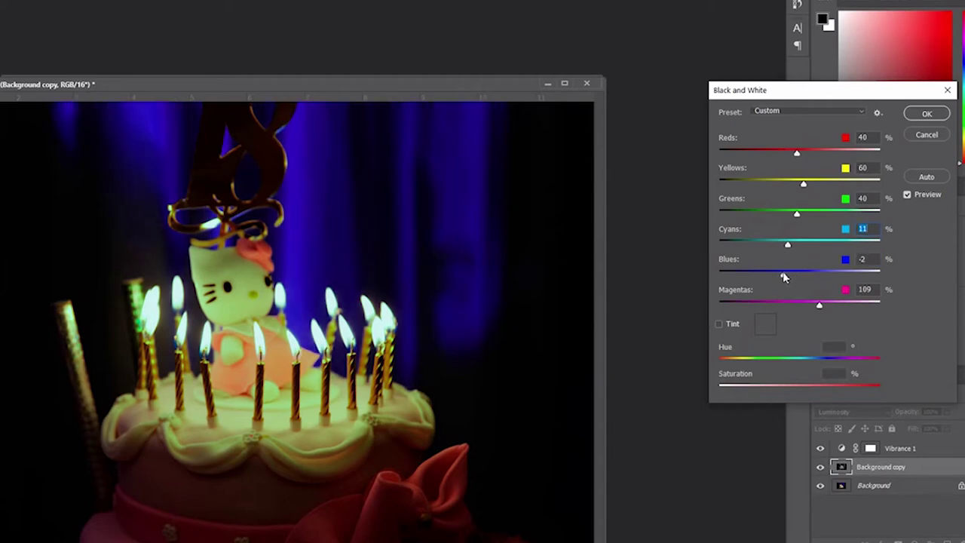
pyautogui.moveTo(784, 278); pyautogui.dragTo(782, 277)
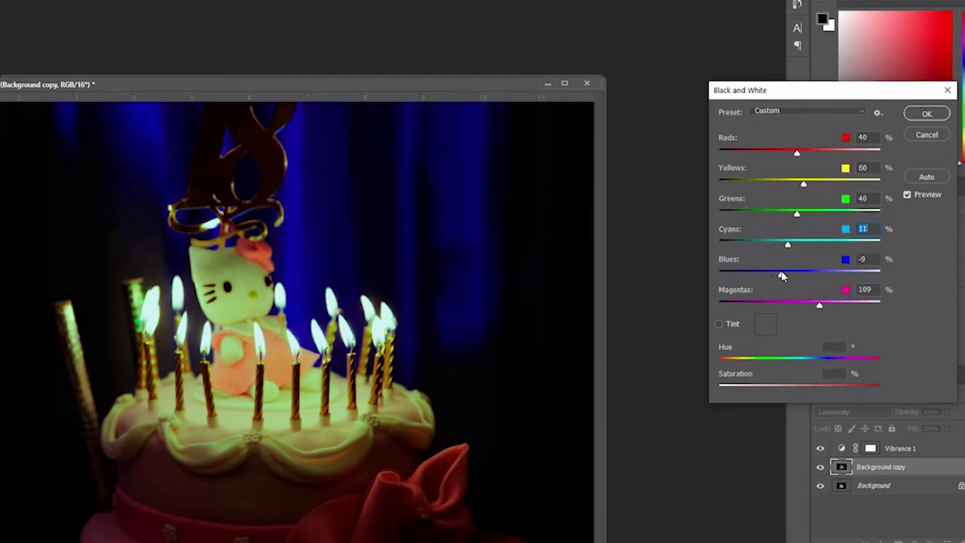
pyautogui.press('Tab')
pyautogui.write('300')
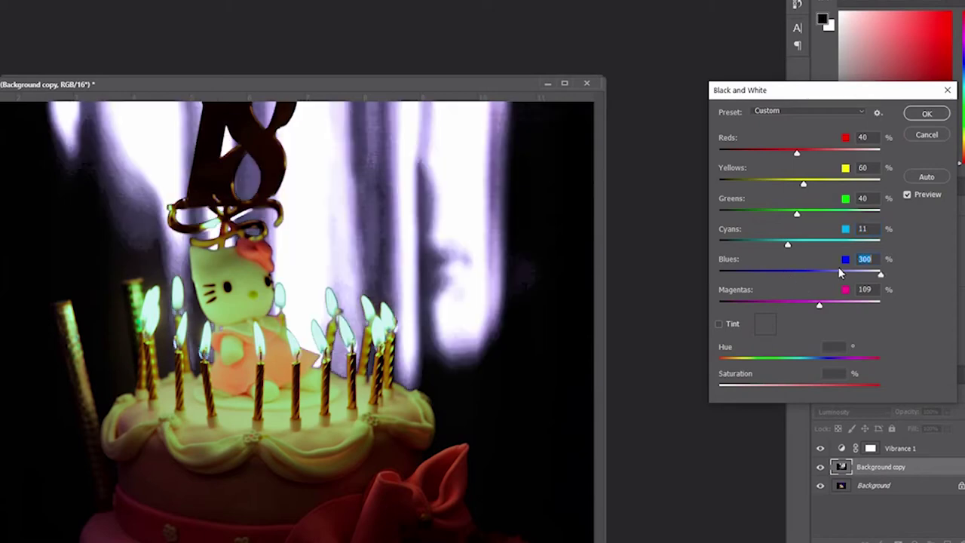
pyautogui.moveTo(880, 273); pyautogui.dragTo(775, 283)
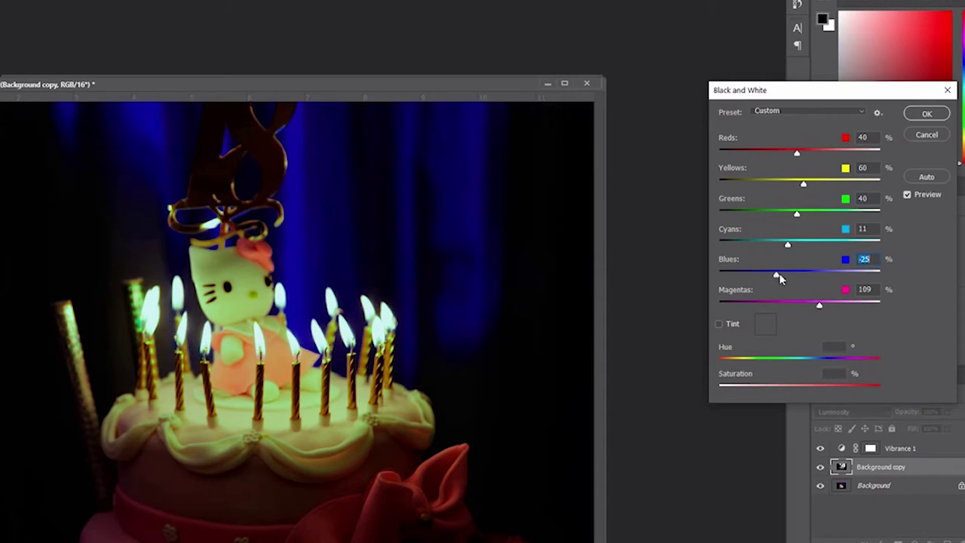
# Step: Set Greens 72, Yellows 108 and Reds 26, then apply the black-and-white mix
pyautogui.moveTo(798, 218)
pyautogui.mouseDown()
pyautogui.moveTo(825, 217)
pyautogui.moveTo(808, 217)
pyautogui.mouseUp()
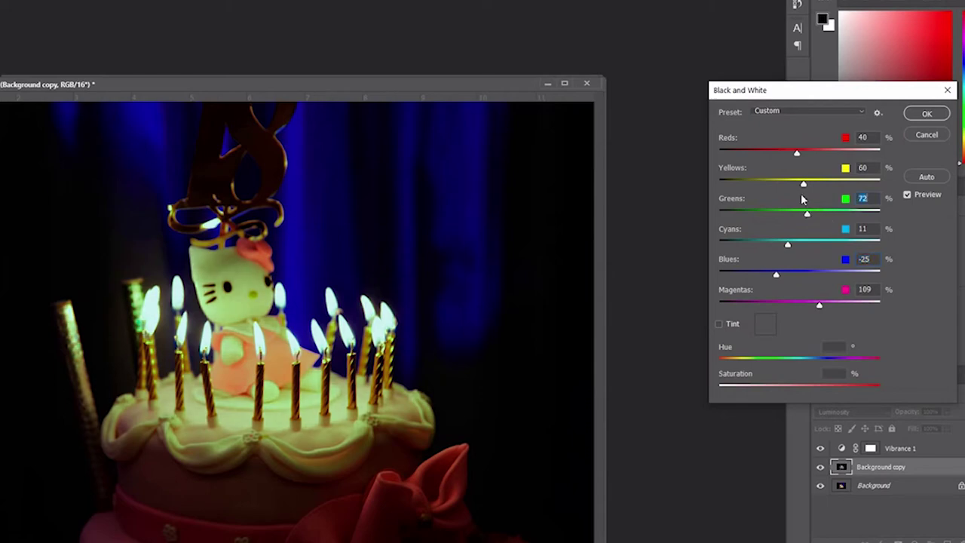
pyautogui.moveTo(804, 184)
pyautogui.mouseDown()
pyautogui.moveTo(829, 185)
pyautogui.moveTo(818, 186)
pyautogui.mouseUp()
pyautogui.moveTo(798, 154)
pyautogui.mouseDown()
pyautogui.moveTo(815, 154)
pyautogui.moveTo(793, 154)
pyautogui.mouseUp()
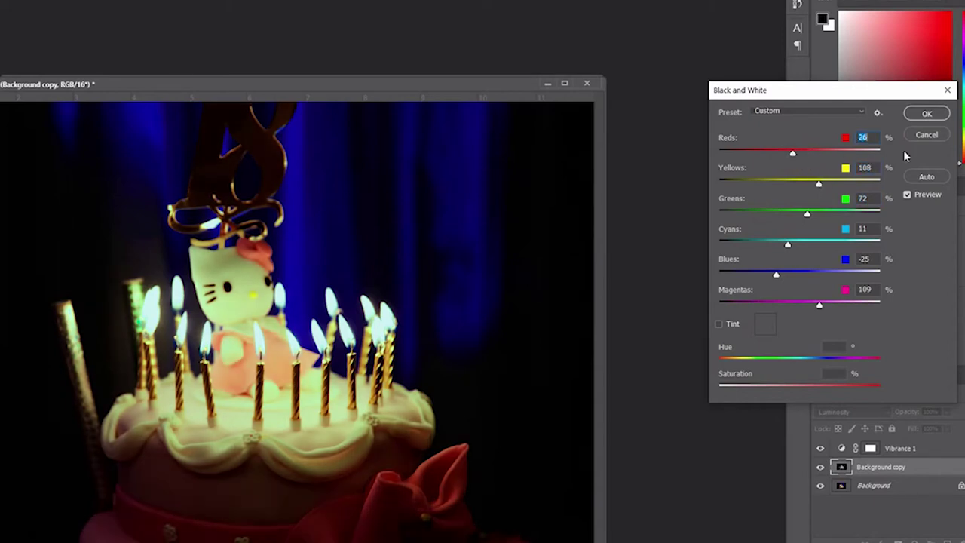
pyautogui.click(927, 114)
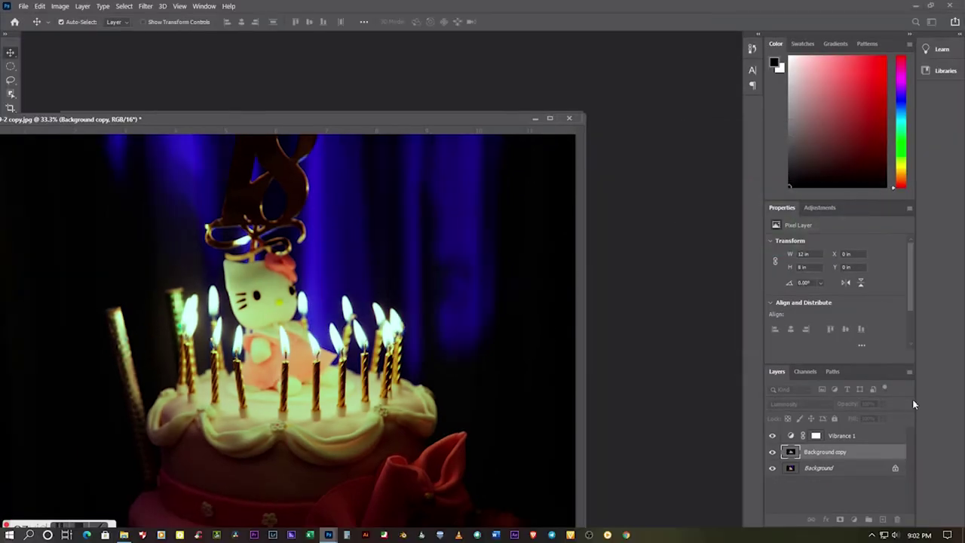
# Step: Set Background copy to 80% opacity, flatten the image and unlock it as Layer 0
pyautogui.click(882, 404)
pyautogui.click(876, 416)
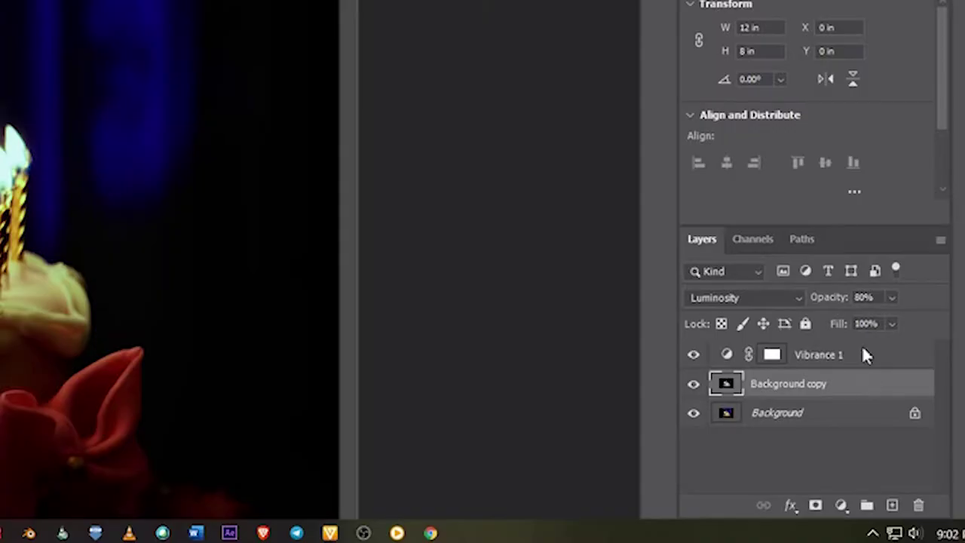
pyautogui.rightClick(867, 435)
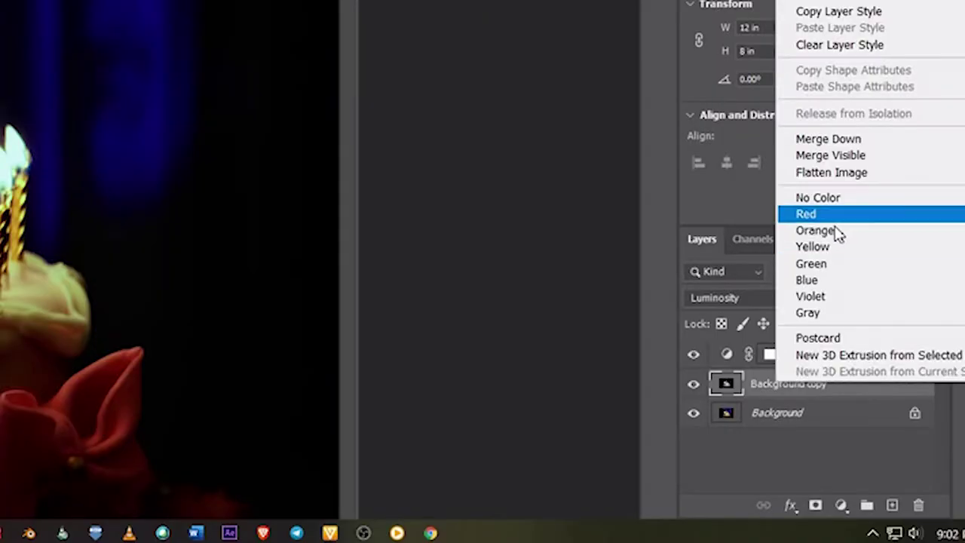
pyautogui.click(834, 156)
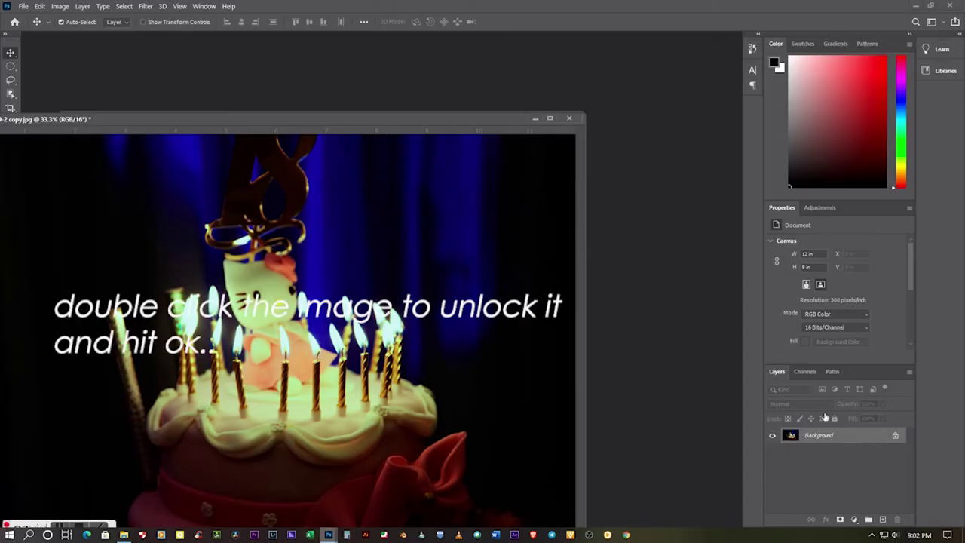
pyautogui.doubleClick(855, 436)
pyautogui.click(567, 159)
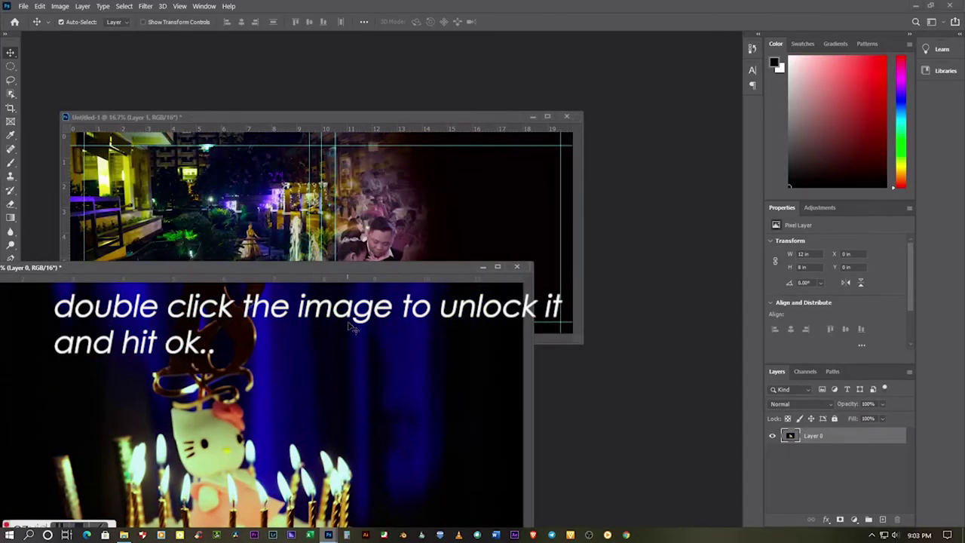
# Step: Bring the cake photo into Untitled-1 as Layer 3 and position it at the right edge
pyautogui.moveTo(338, 346); pyautogui.dragTo(468, 232)
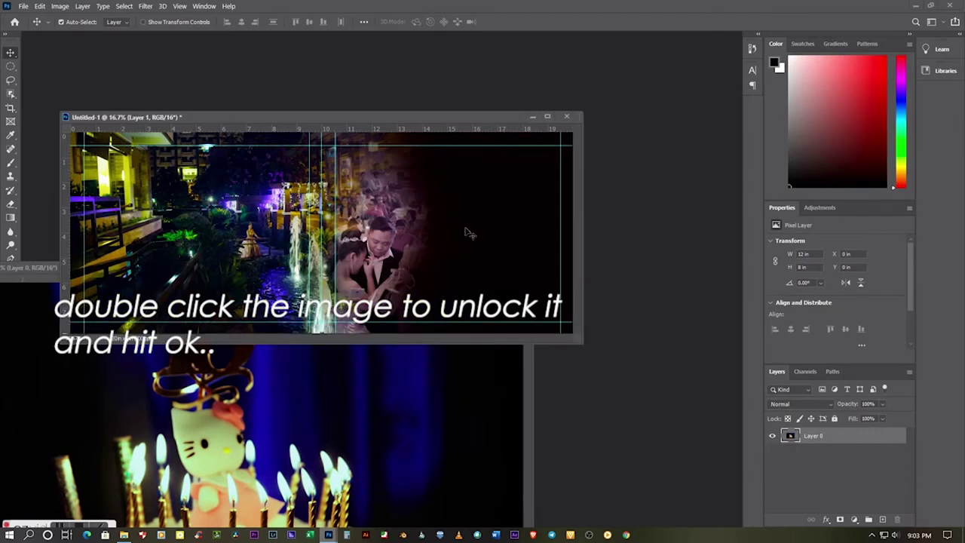
pyautogui.click(474, 413)
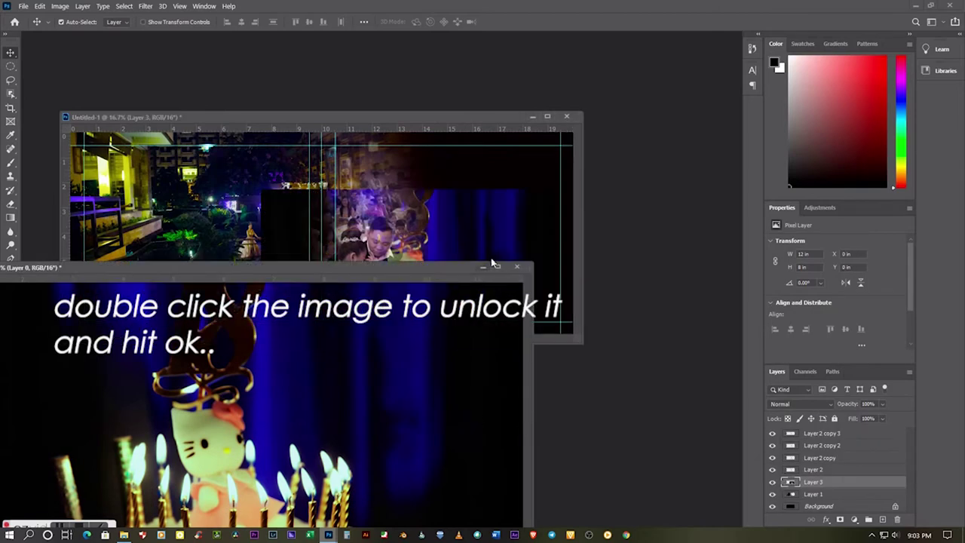
pyautogui.click(484, 269)
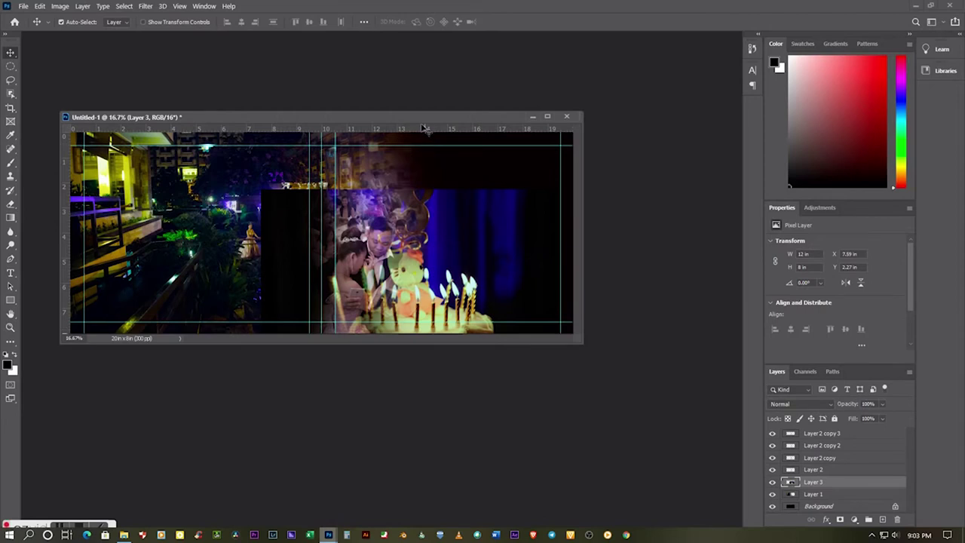
pyautogui.moveTo(423, 119); pyautogui.dragTo(438, 64)
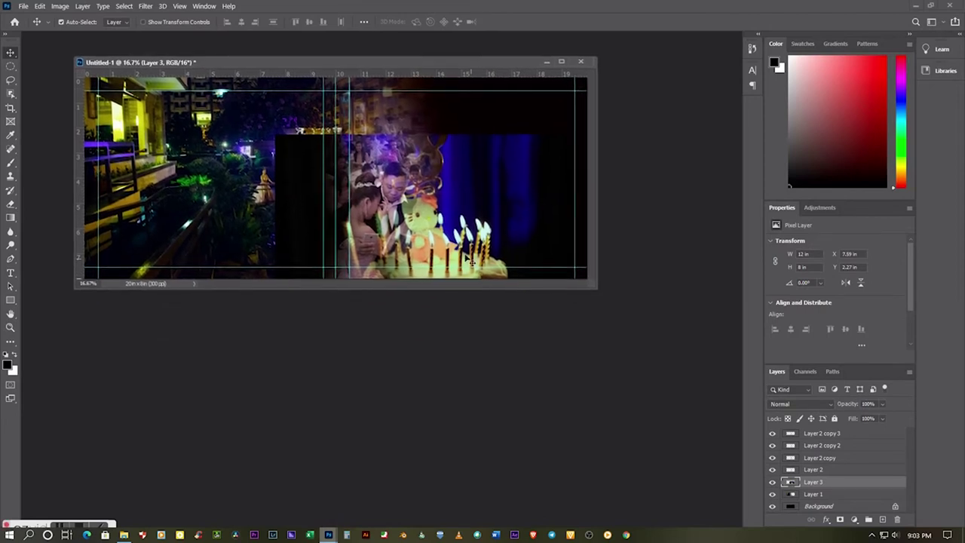
pyautogui.moveTo(475, 255); pyautogui.dragTo(556, 199)
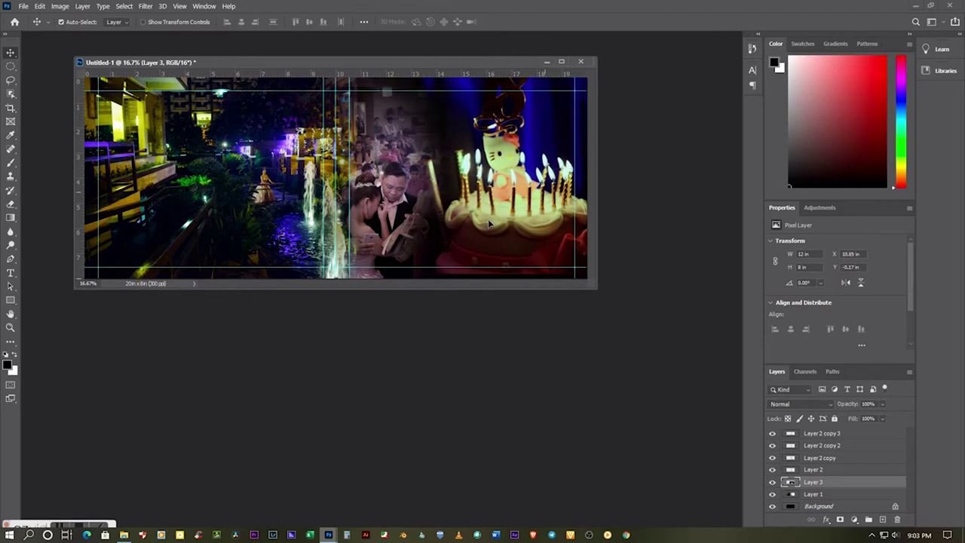
pyautogui.moveTo(506, 221); pyautogui.dragTo(503, 224)
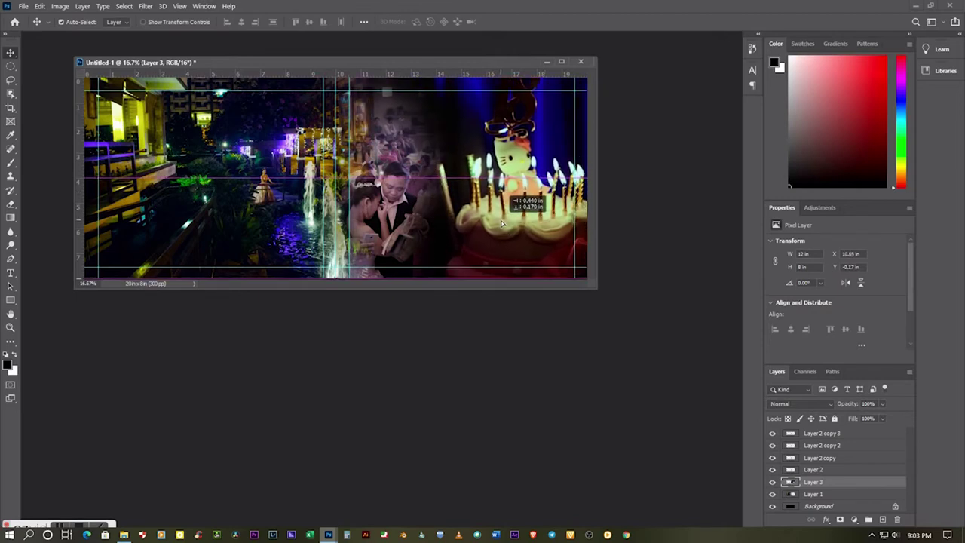
pyautogui.moveTo(503, 223); pyautogui.dragTo(494, 223)
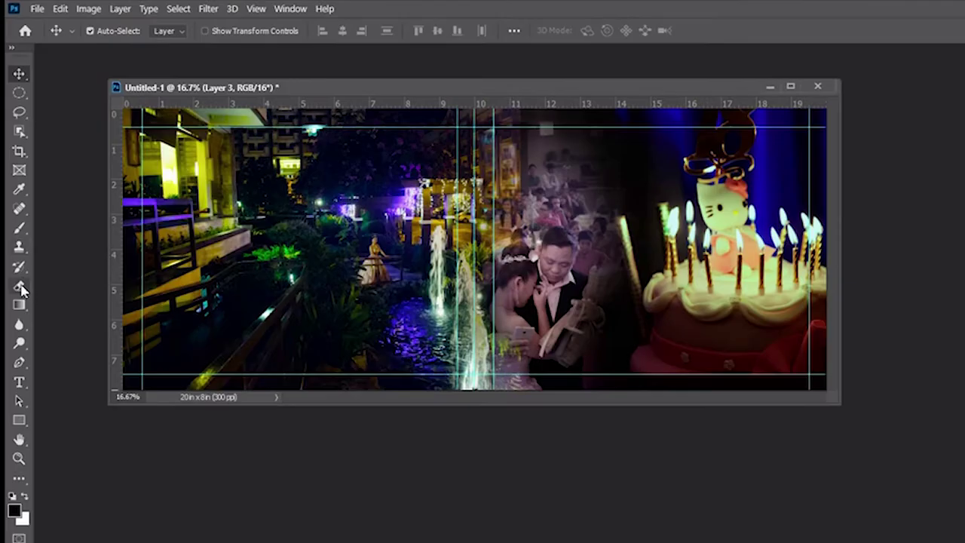
pyautogui.click(20, 286)
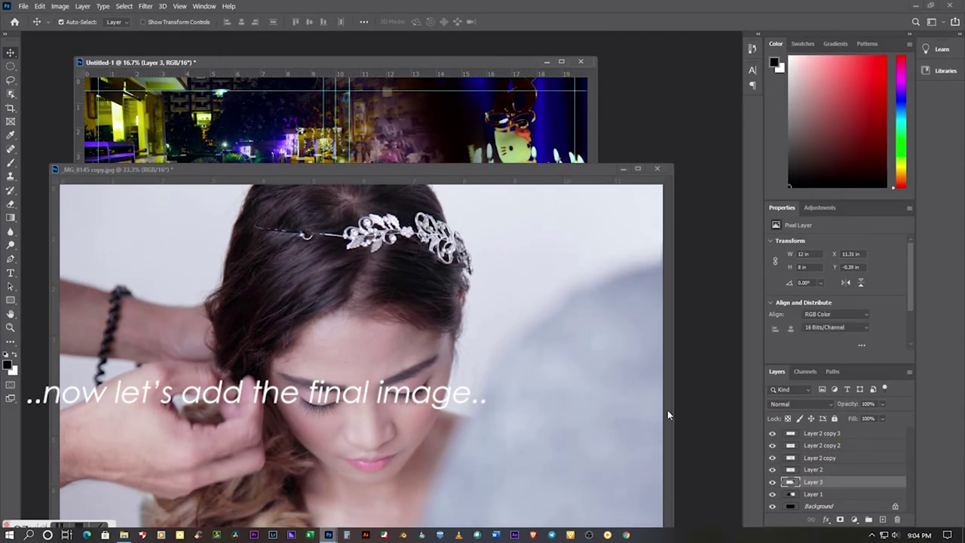
# Step: Unlock the tiara photo's background layer, converting it to Layer 0
pyautogui.click(528, 175)
pyautogui.moveTo(527, 170); pyautogui.dragTo(547, 136)
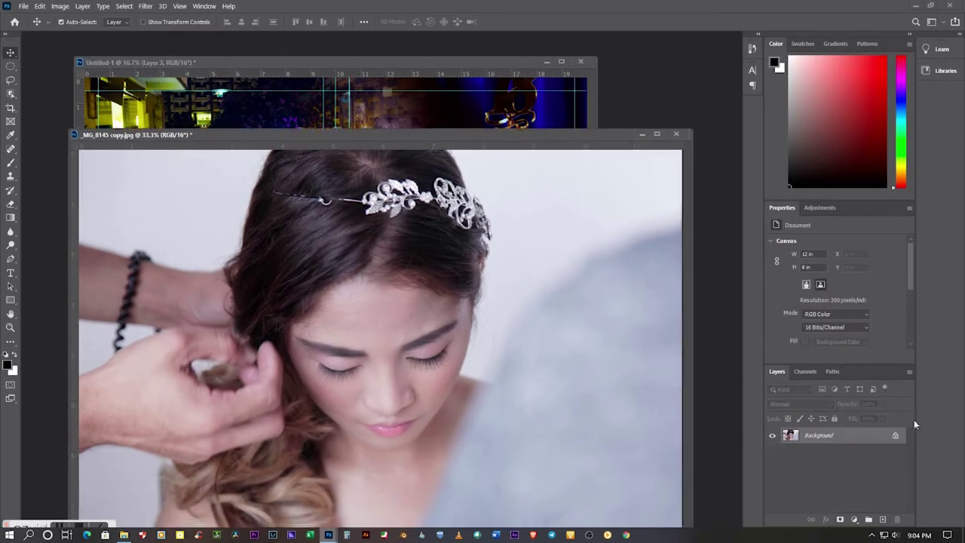
pyautogui.doubleClick(881, 437)
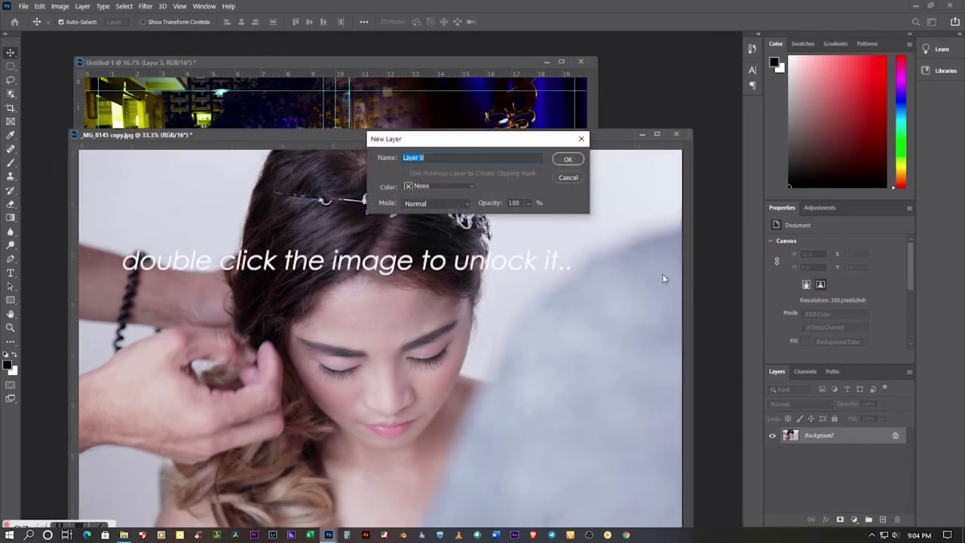
pyautogui.click(568, 161)
# Step: Drag the tiara photo onto the spread's left edge and blend it in Lighten mode
pyautogui.moveTo(349, 236); pyautogui.dragTo(265, 119)
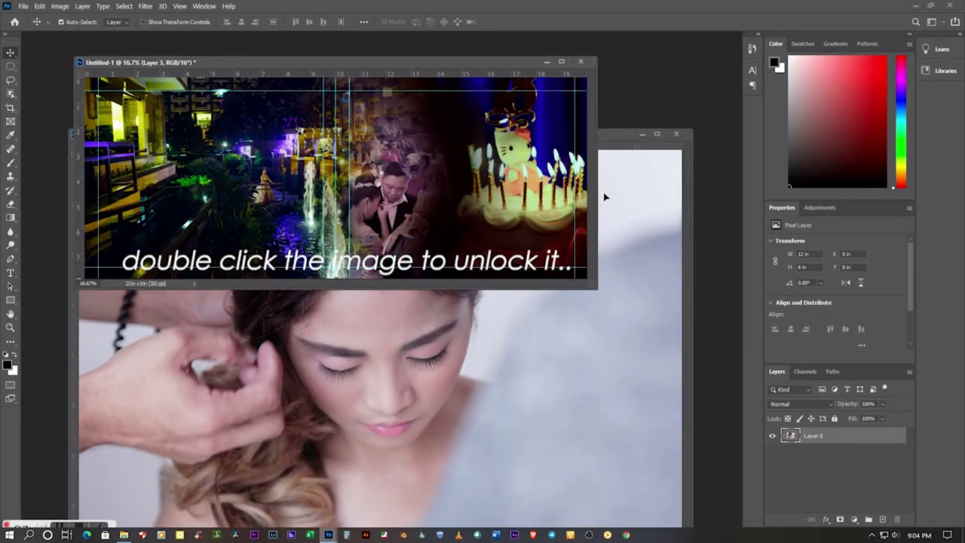
pyautogui.click(646, 137)
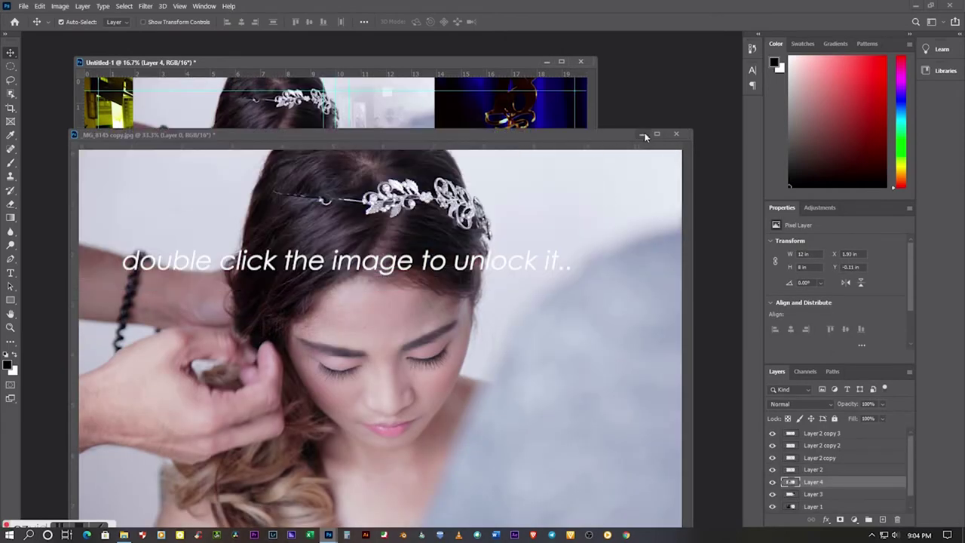
pyautogui.moveTo(307, 332)
pyautogui.mouseDown()
pyautogui.moveTo(260, 180)
pyautogui.moveTo(249, 196)
pyautogui.mouseUp()
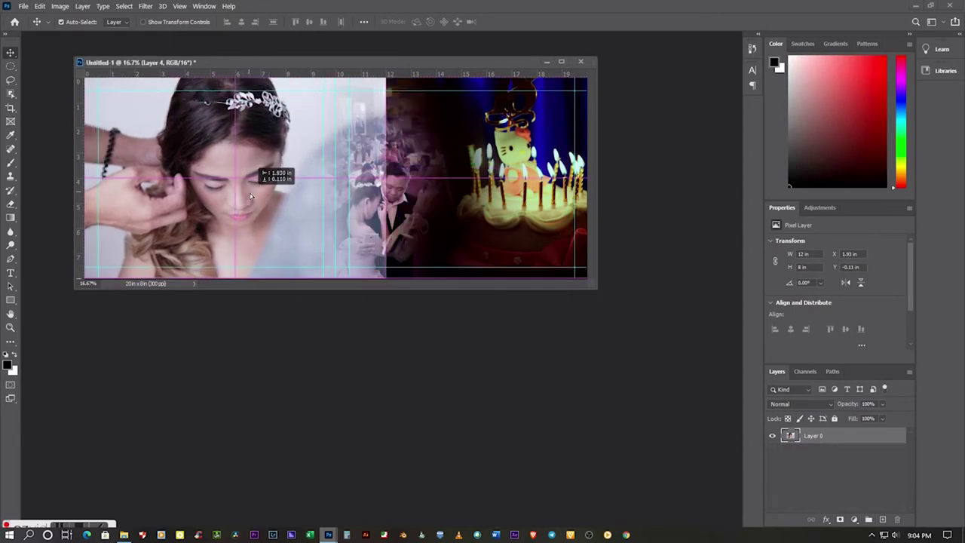
pyautogui.moveTo(249, 196); pyautogui.dragTo(256, 193)
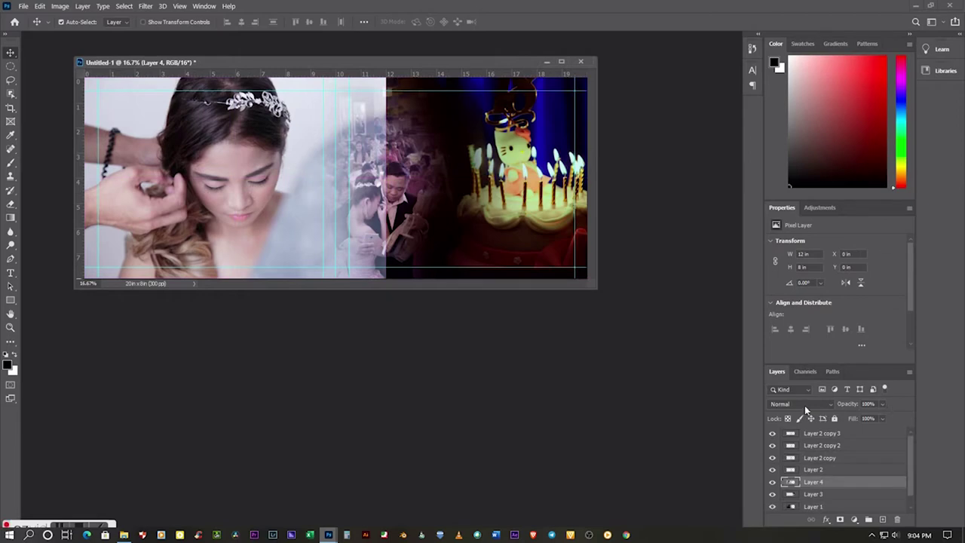
pyautogui.click(801, 405)
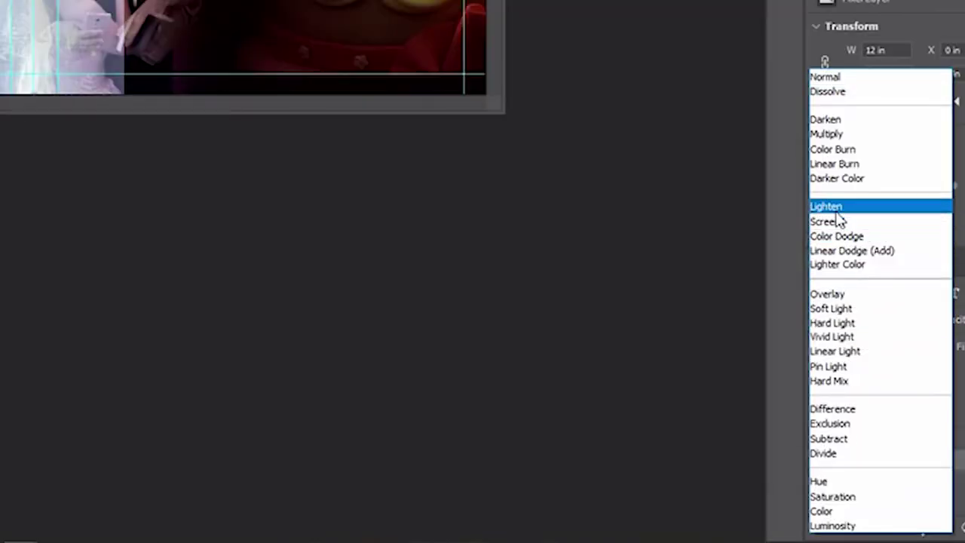
pyautogui.click(838, 212)
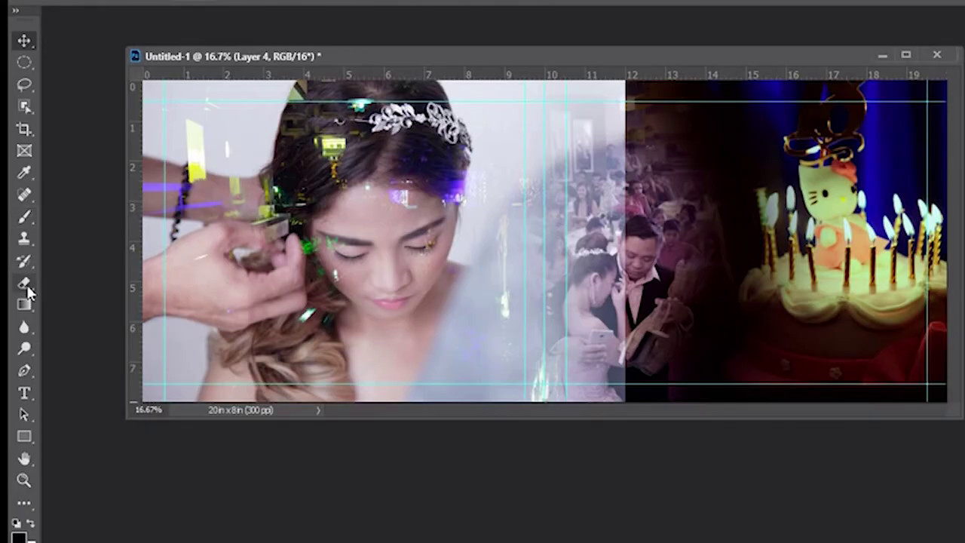
# Step: Erase the white haze on the right, bottom and top to reveal the fountain
pyautogui.click(25, 283)
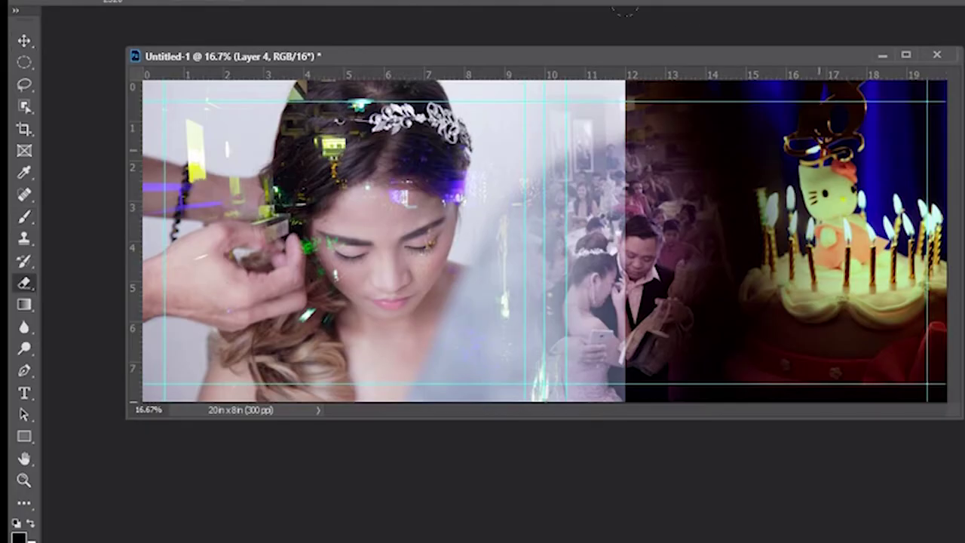
pyautogui.moveTo(595, 98)
pyautogui.mouseDown()
pyautogui.moveTo(593, 212)
pyautogui.moveTo(561, 174)
pyautogui.moveTo(497, 196)
pyautogui.mouseUp()
pyautogui.moveTo(593, 227)
pyautogui.mouseDown()
pyautogui.moveTo(548, 262)
pyautogui.moveTo(528, 362)
pyautogui.mouseUp()
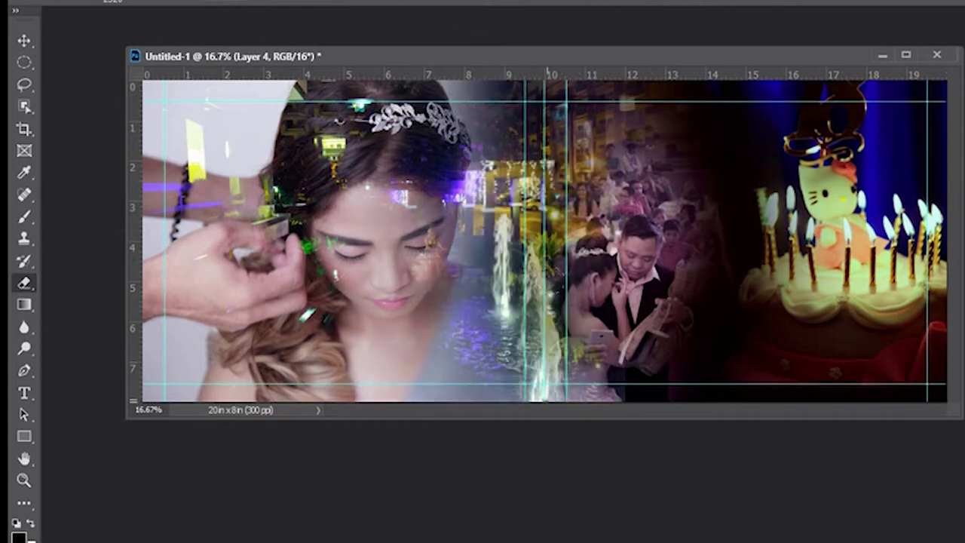
pyautogui.moveTo(603, 377); pyautogui.dragTo(520, 392)
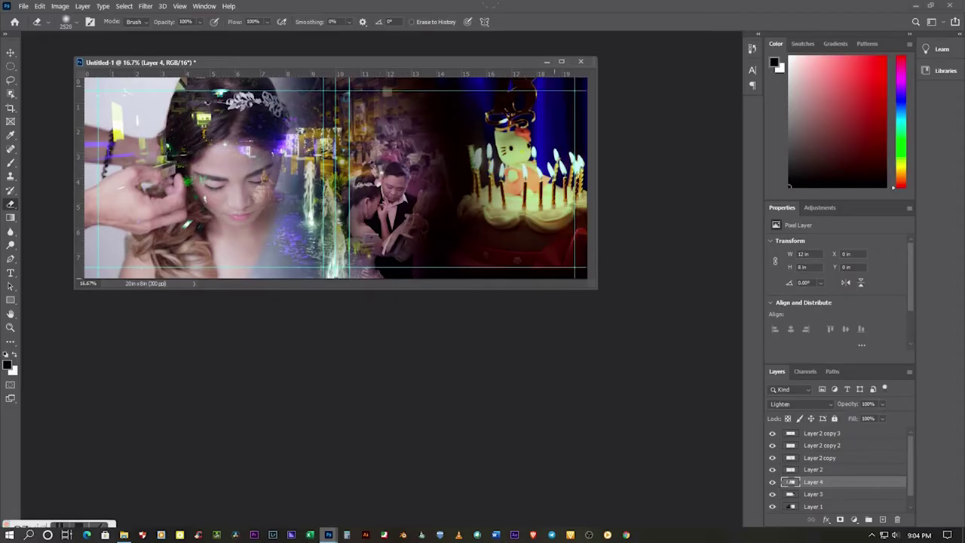
pyautogui.moveTo(295, 87); pyautogui.dragTo(306, 147)
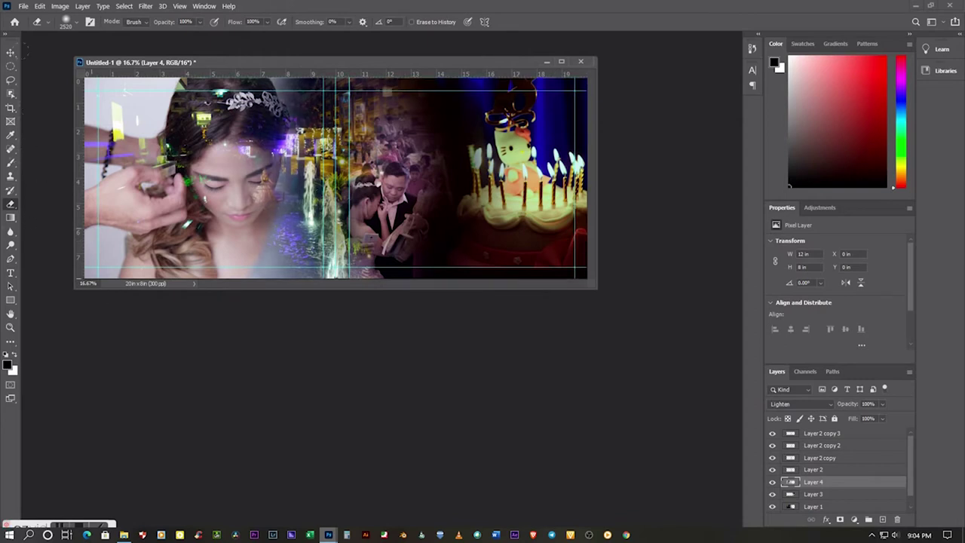
# Step: Erase the hand and the upper-left corner around the girl's shoulder and hair
pyautogui.click(36, 129)
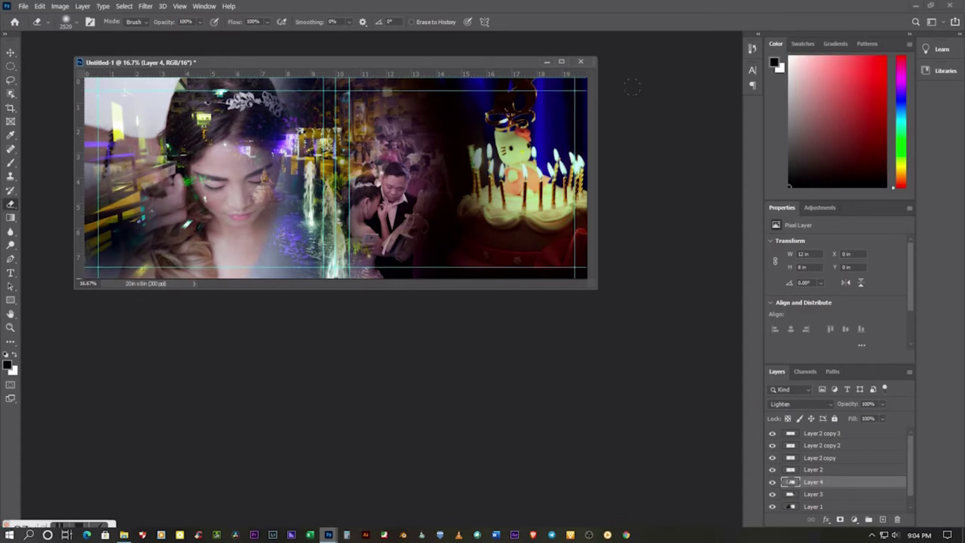
pyautogui.click(32, 155)
pyautogui.click(35, 174)
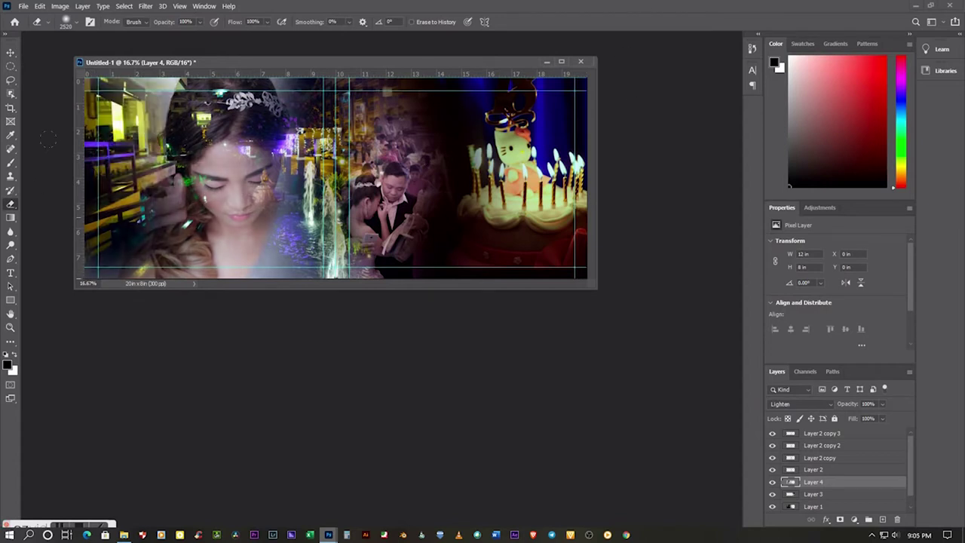
pyautogui.click(35, 131)
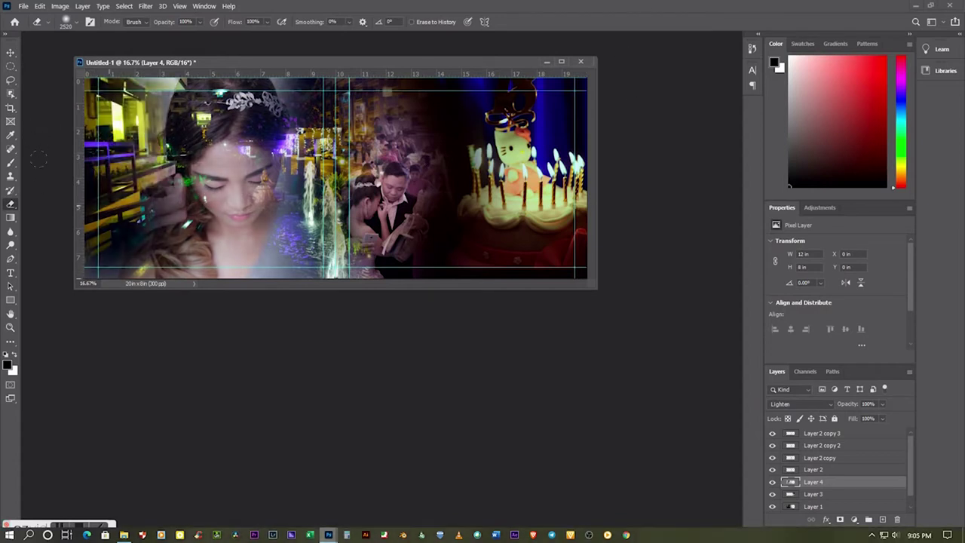
pyautogui.click(37, 158)
pyautogui.click(27, 194)
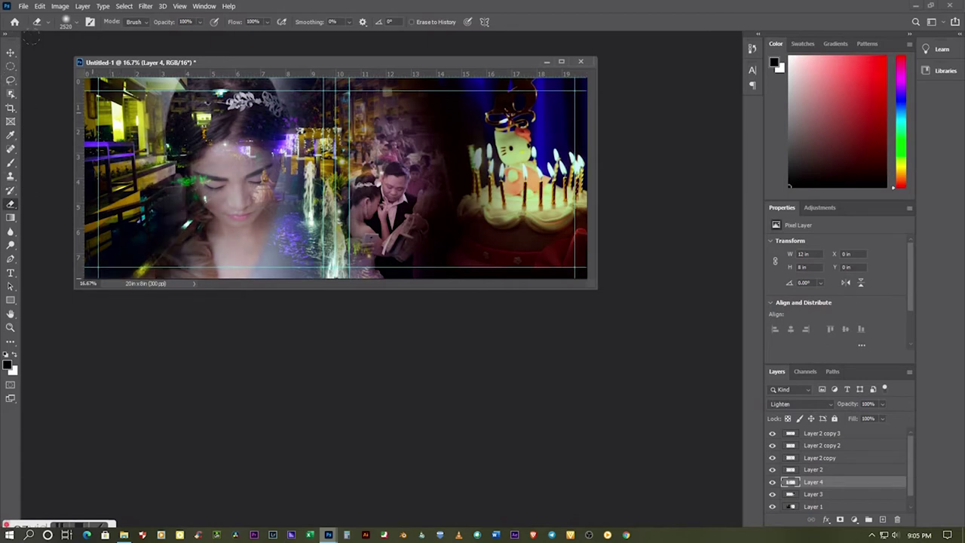
pyautogui.click(30, 113)
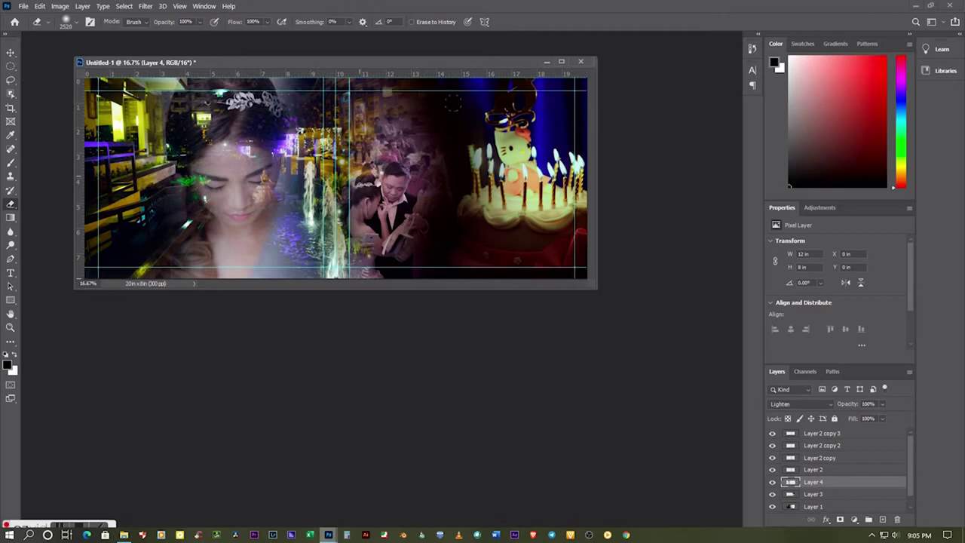
# Step: Shift the face photo left and enlarge it to about 133% with Free Transform
pyautogui.press('v')
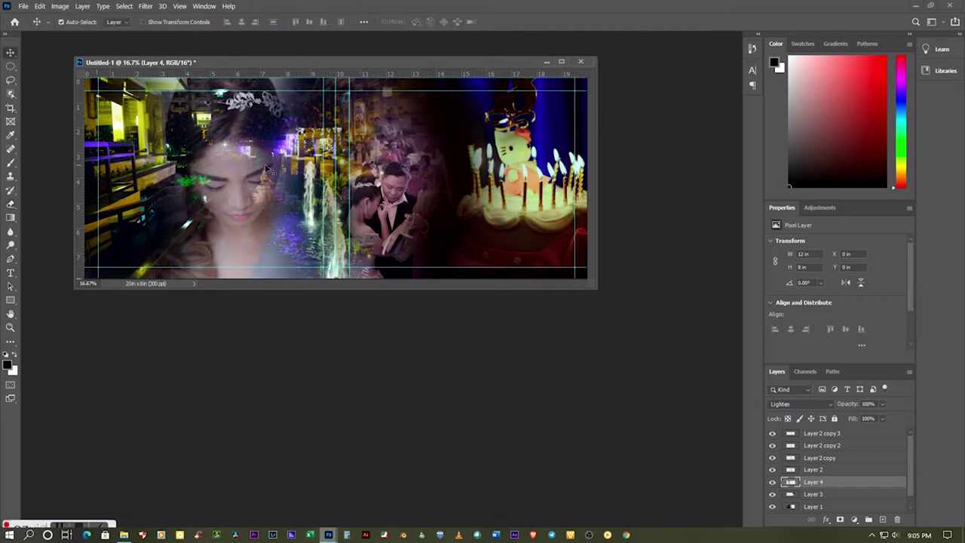
pyautogui.moveTo(215, 172); pyautogui.dragTo(139, 162)
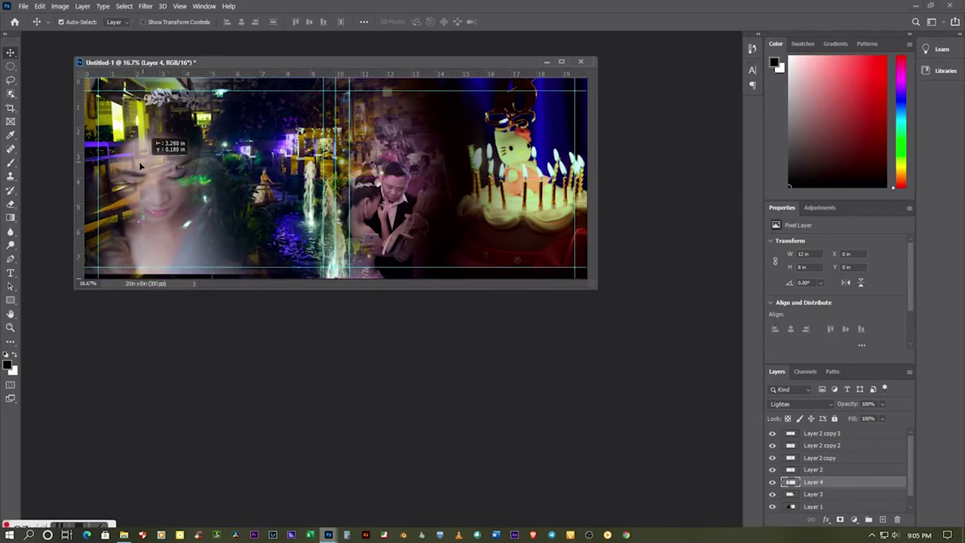
pyautogui.moveTo(138, 161)
pyautogui.mouseDown()
pyautogui.moveTo(144, 143)
pyautogui.moveTo(163, 175)
pyautogui.mouseUp()
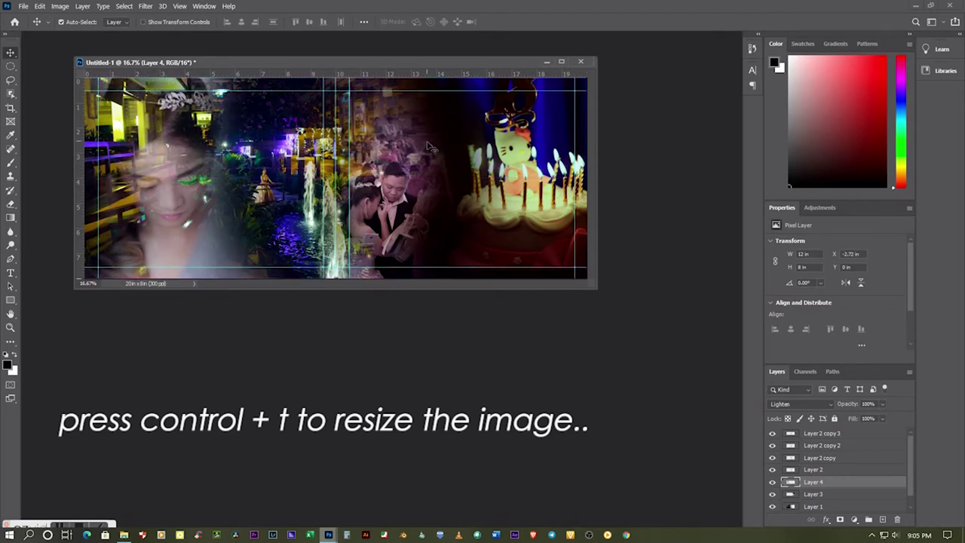
pyautogui.hotkey('ctrl', 't')
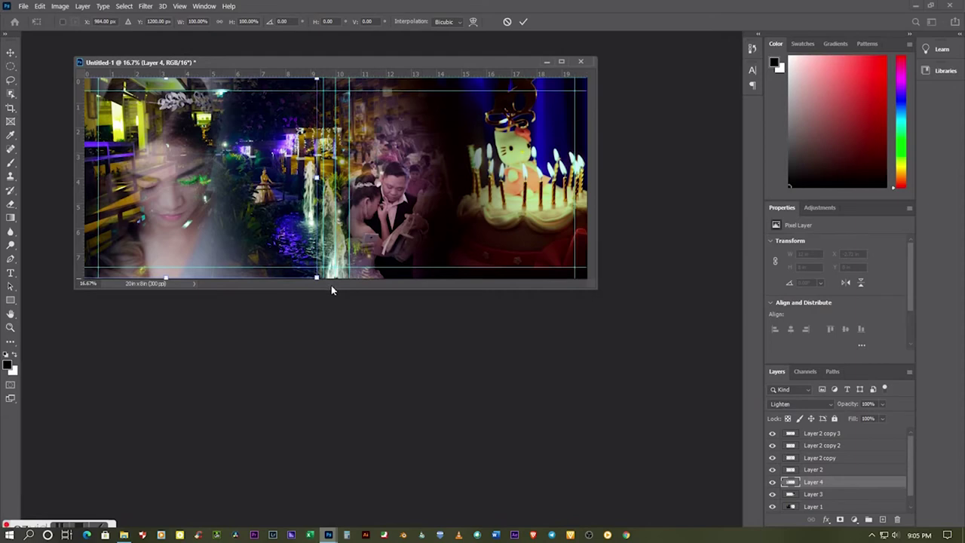
pyautogui.moveTo(316, 277); pyautogui.dragTo(357, 305)
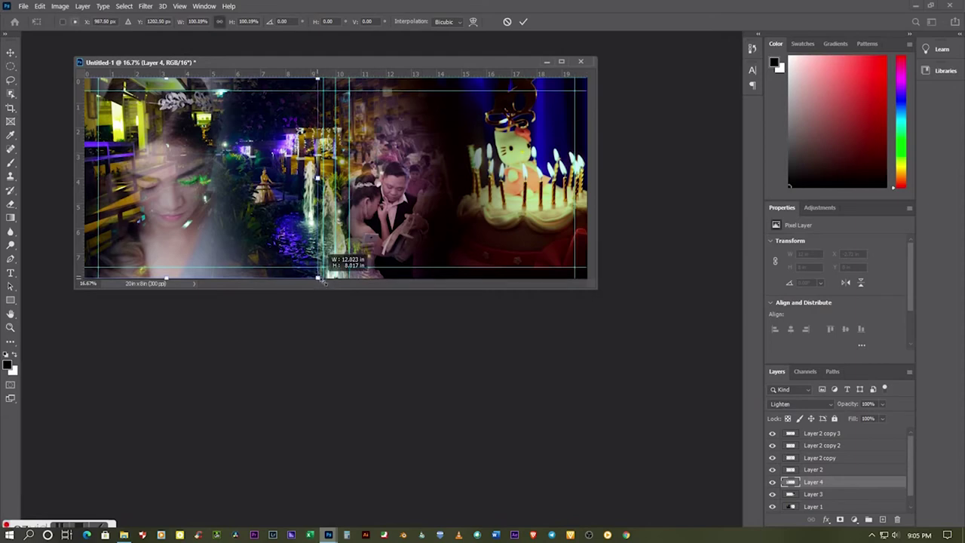
pyautogui.moveTo(357, 305); pyautogui.dragTo(355, 309)
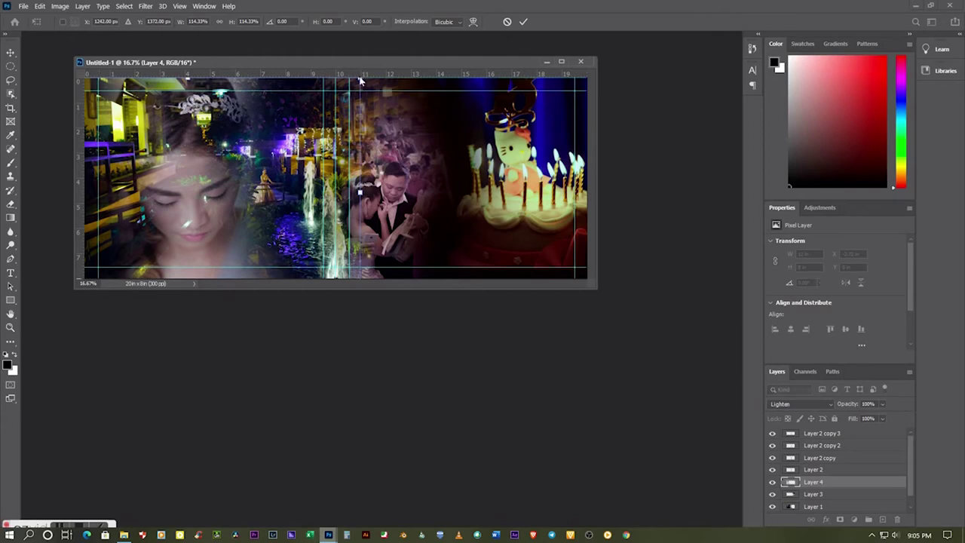
pyautogui.moveTo(360, 79); pyautogui.dragTo(404, 51)
pyautogui.moveTo(417, 43); pyautogui.dragTo(416, 43)
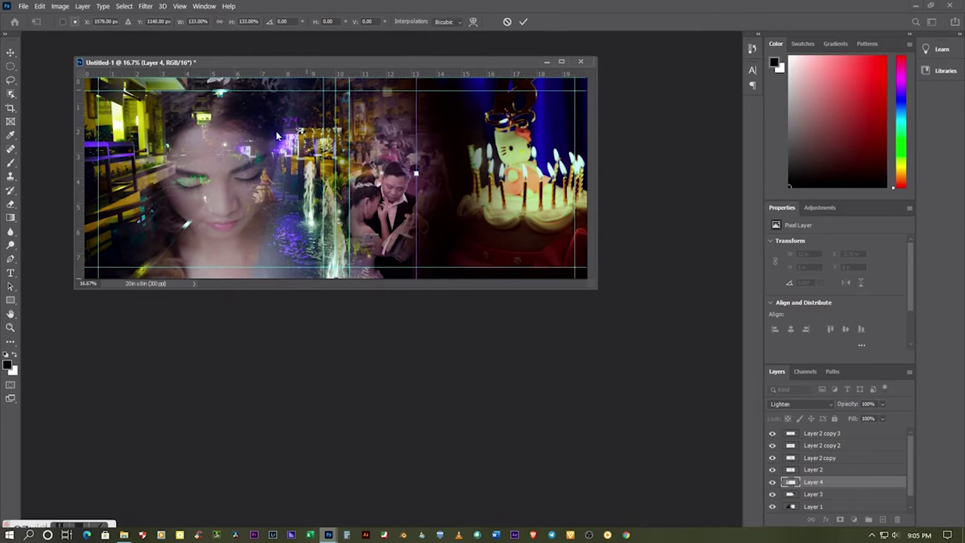
# Step: Move the face photo left and down, undo the stray Layer 1 move, and reselect Layer 4
pyautogui.moveTo(230, 152); pyautogui.dragTo(181, 156)
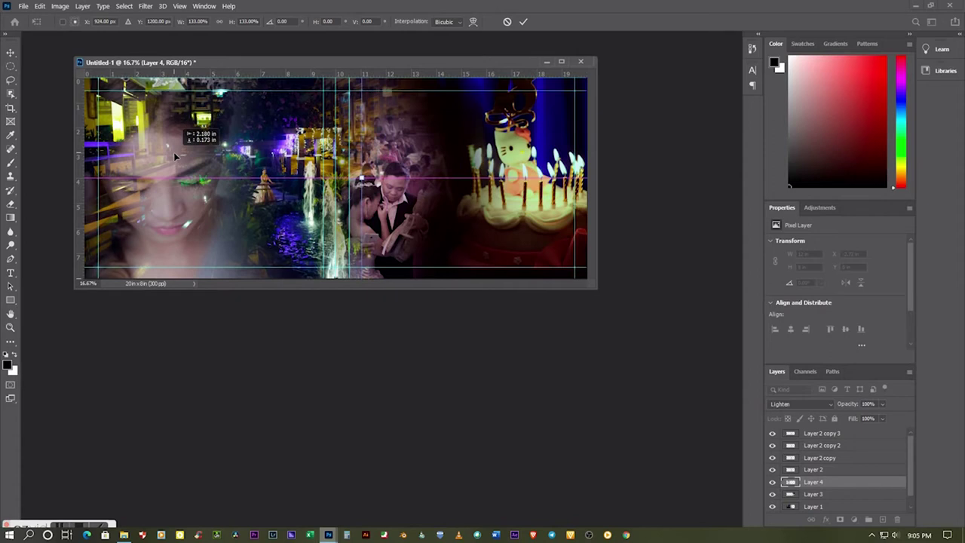
pyautogui.moveTo(181, 156); pyautogui.dragTo(181, 156)
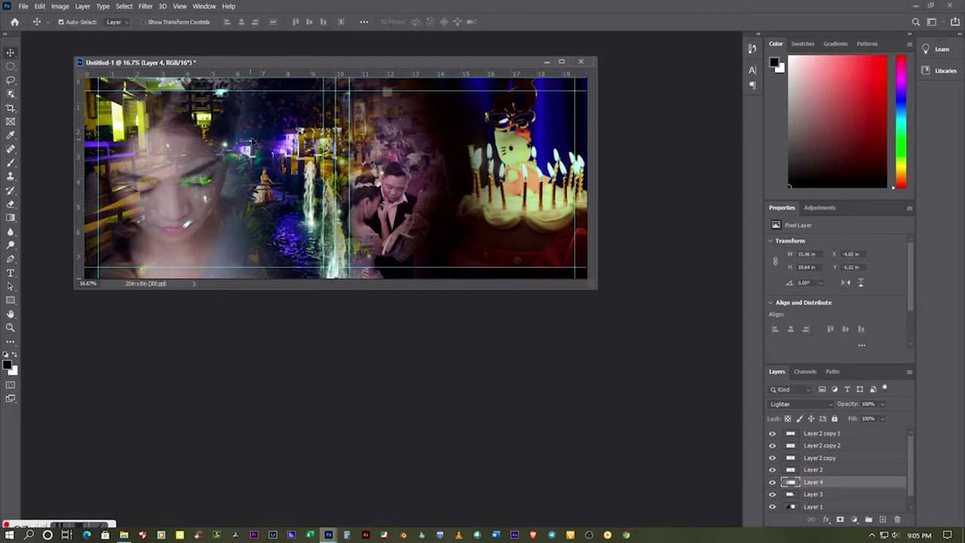
pyautogui.moveTo(251, 142); pyautogui.dragTo(252, 147)
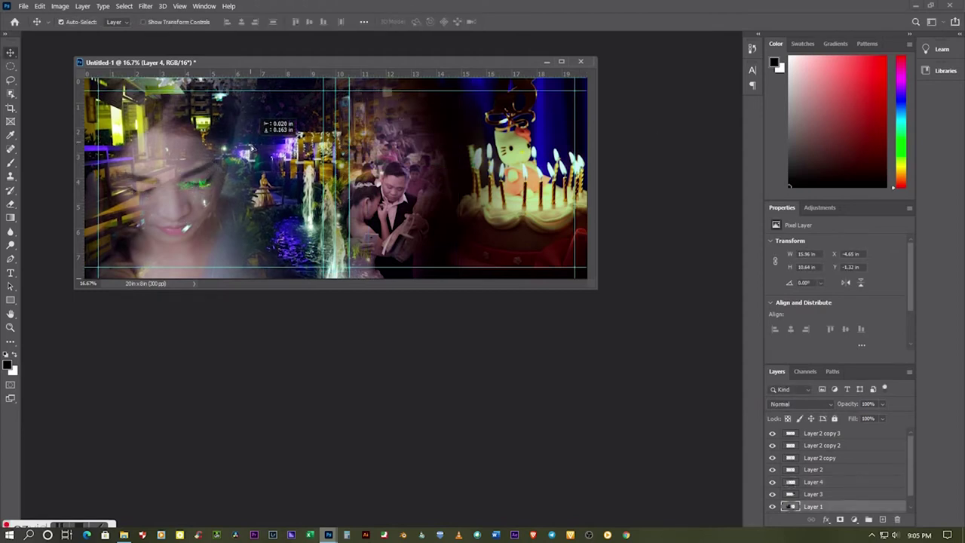
pyautogui.moveTo(251, 147); pyautogui.dragTo(251, 145)
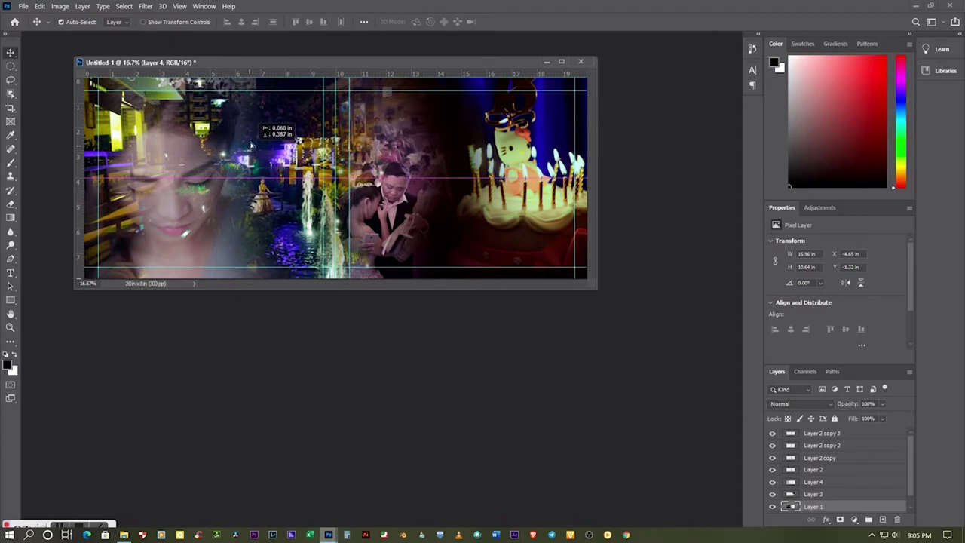
pyautogui.moveTo(251, 145); pyautogui.dragTo(253, 142)
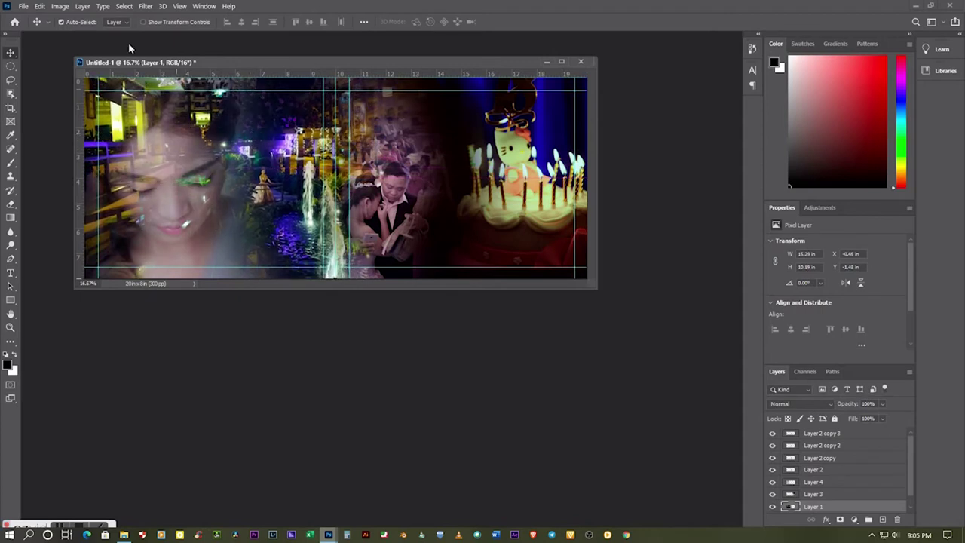
pyautogui.click(39, 7)
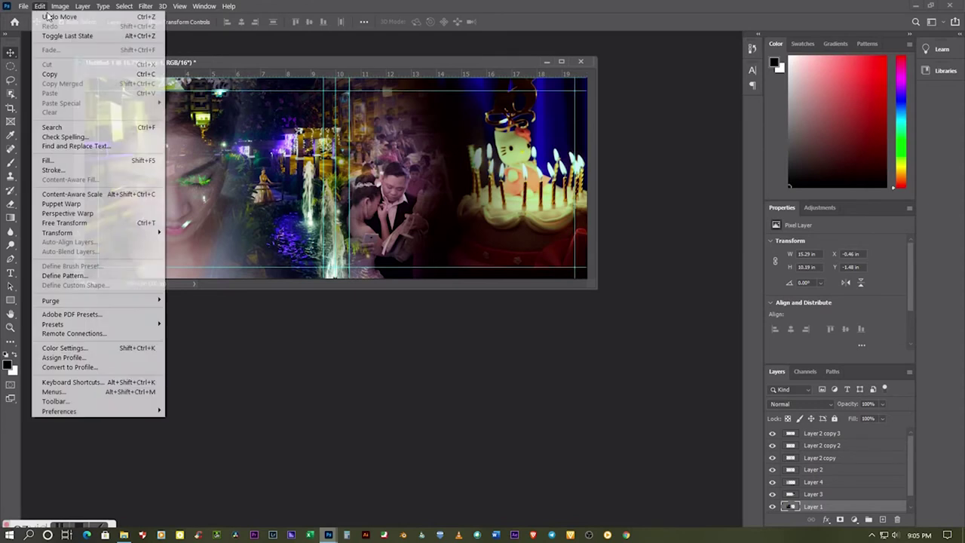
pyautogui.click(52, 19)
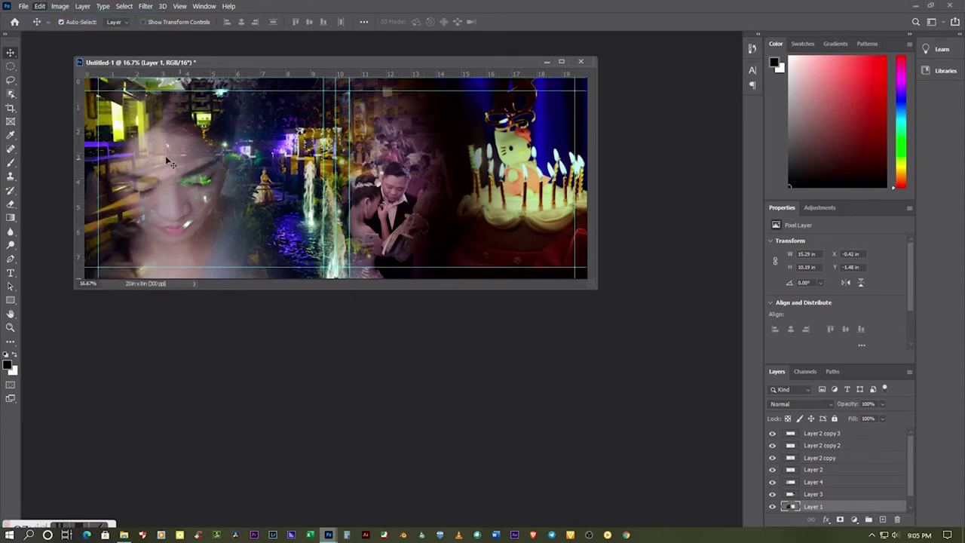
pyautogui.rightClick(162, 136)
pyautogui.click(181, 137)
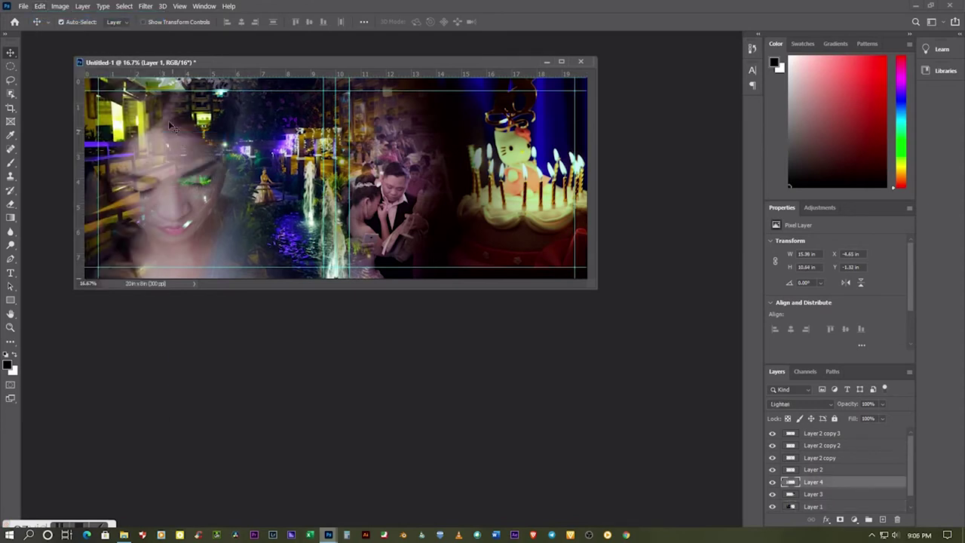
# Step: Nudge the face photo up, set its copy to Soft Light, then select cake Layer 3
pyautogui.moveTo(173, 117)
pyautogui.mouseDown()
pyautogui.moveTo(159, 96)
pyautogui.moveTo(160, 106)
pyautogui.mouseUp()
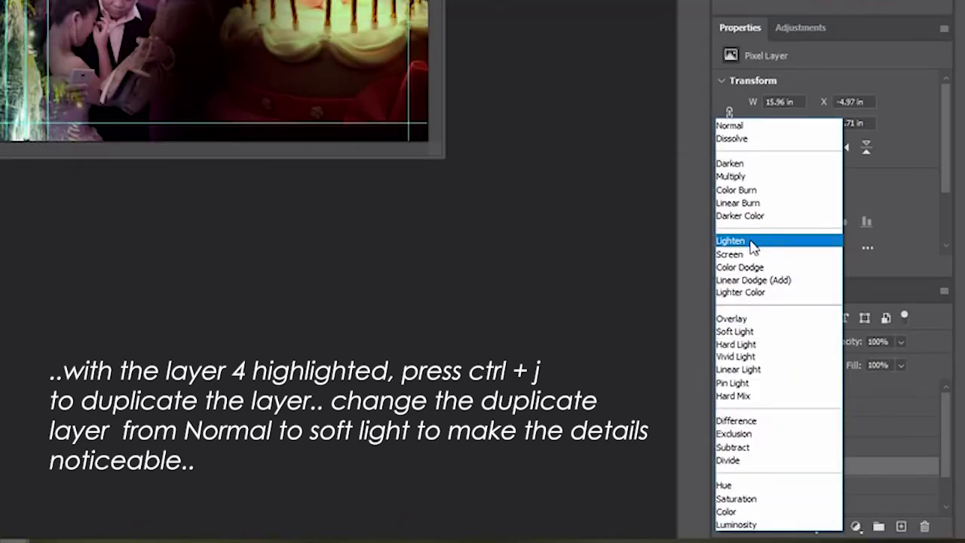
pyautogui.click(745, 333)
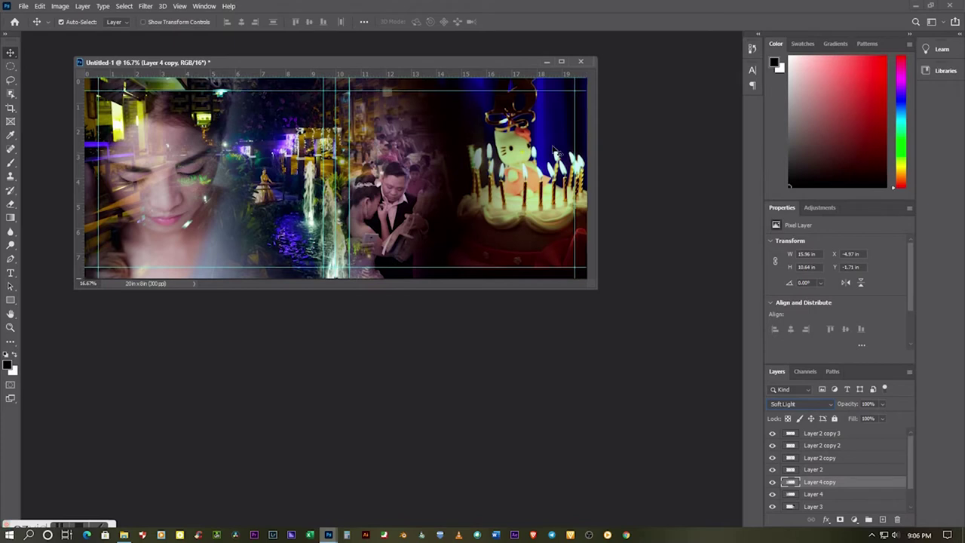
pyautogui.rightClick(513, 162)
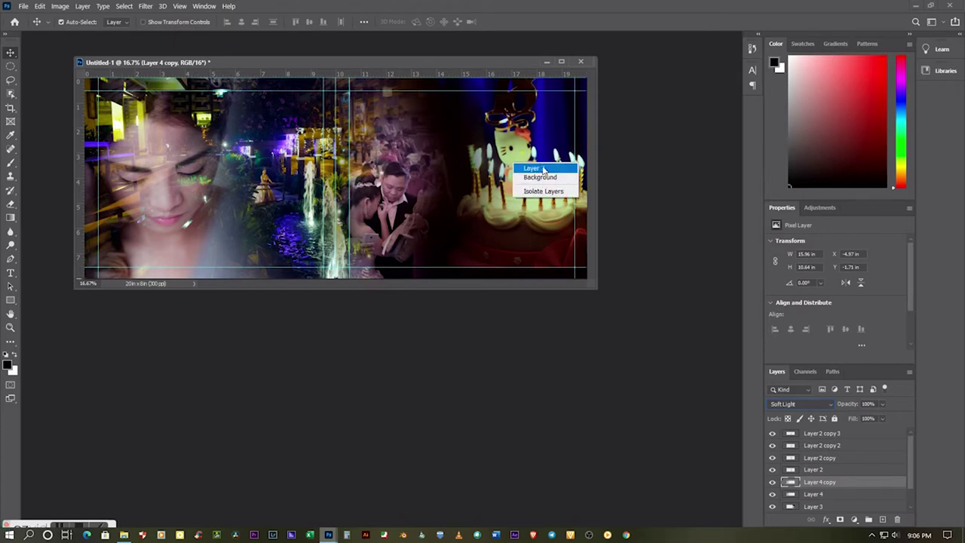
pyautogui.click(544, 169)
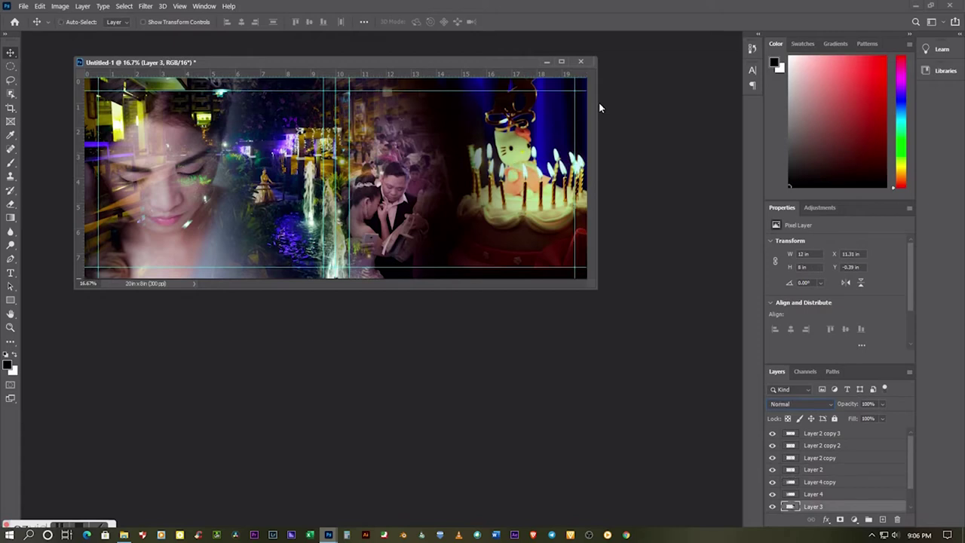
pyautogui.hotkey('ctrl', 't')
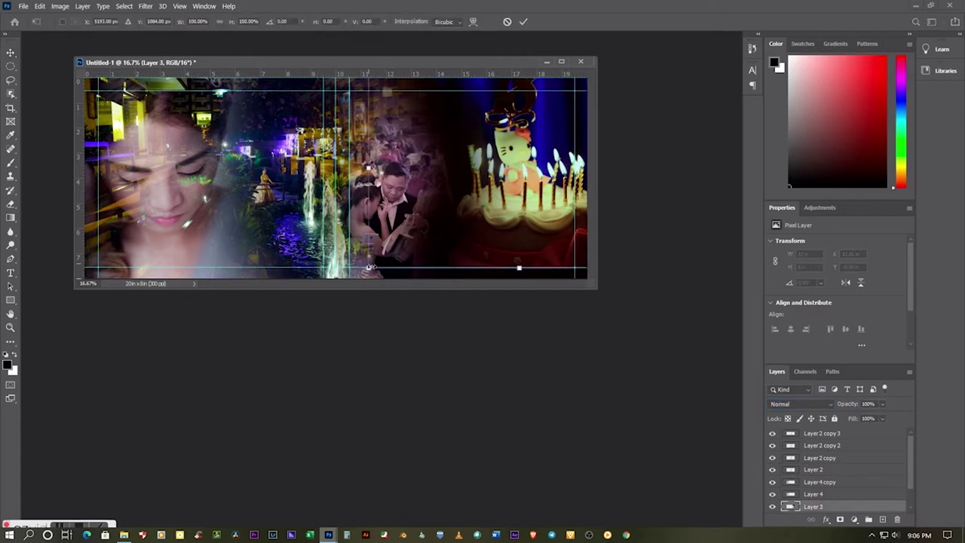
# Step: Scale the cake photo to about 115% (13.79 × 9.19 in) and duplicate the Background layer
pyautogui.moveTo(367, 268)
pyautogui.mouseDown()
pyautogui.moveTo(315, 302)
pyautogui.moveTo(334, 300)
pyautogui.mouseUp()
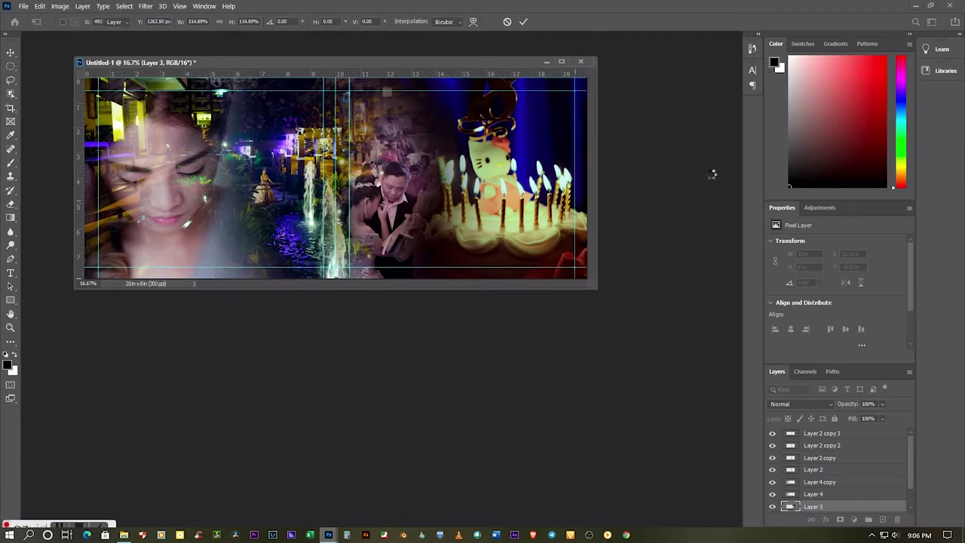
pyautogui.press('Return')
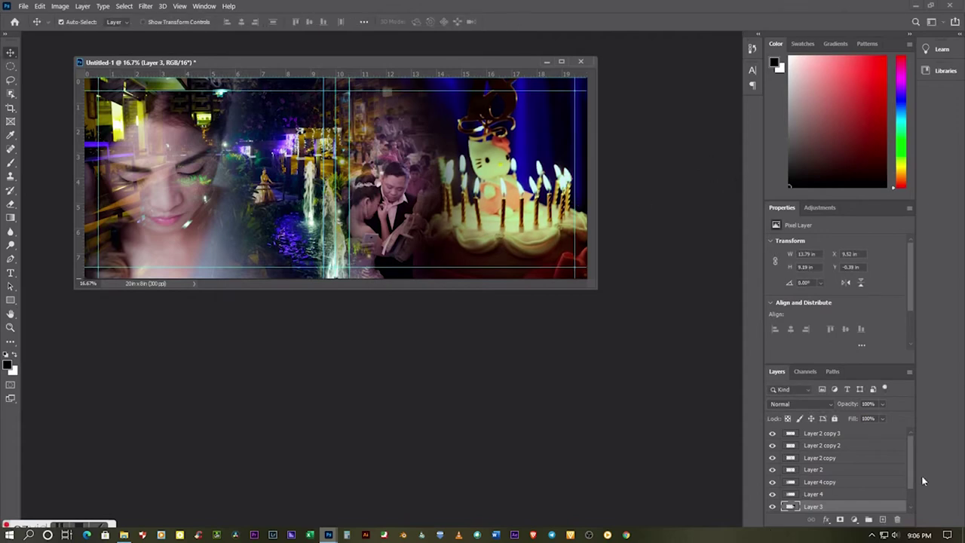
pyautogui.scroll(-2, 908, 455)
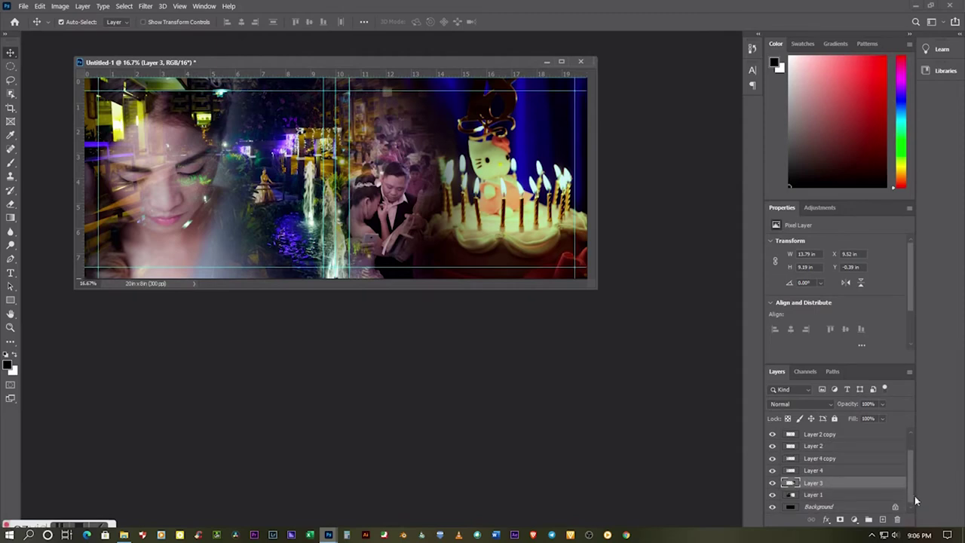
pyautogui.moveTo(865, 514); pyautogui.dragTo(882, 519)
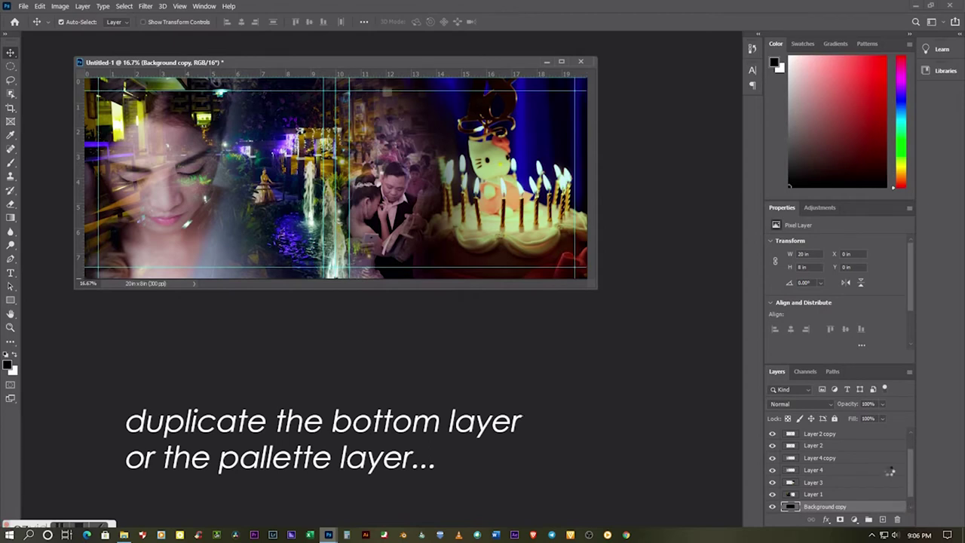
# Step: Bring Background copy to the top of the layer stack and set its opacity to 27%
pyautogui.doubleClick(891, 471)
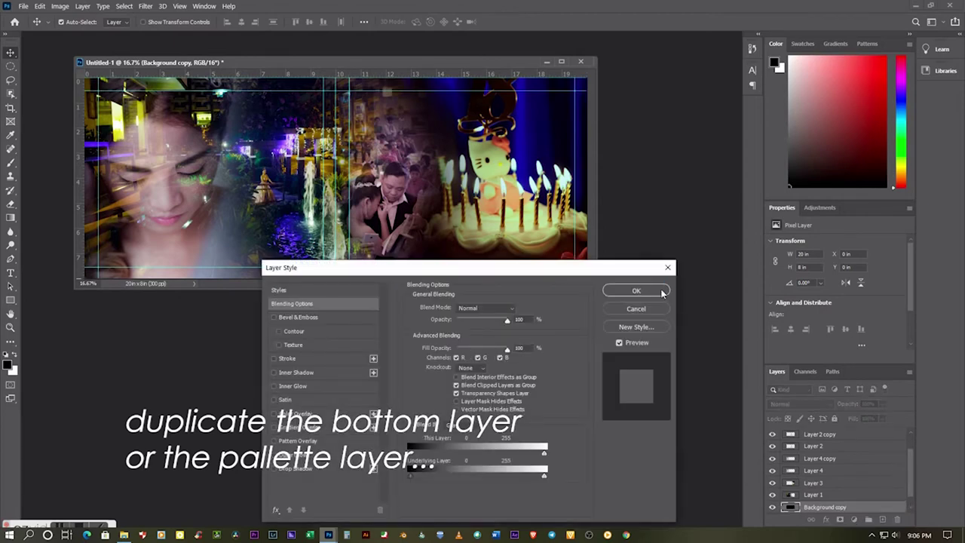
pyautogui.press('Escape')
pyautogui.moveTo(911, 472); pyautogui.dragTo(913, 483)
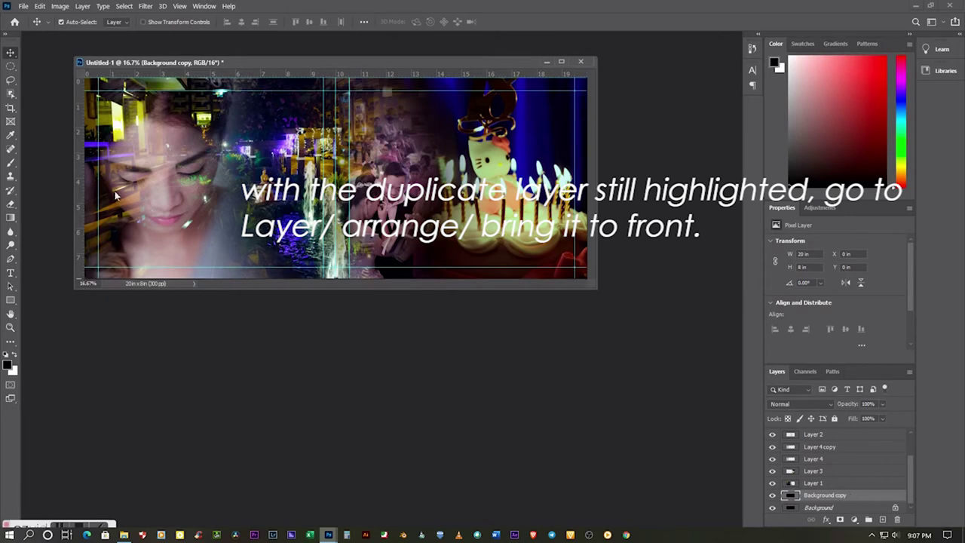
pyautogui.click(81, 6)
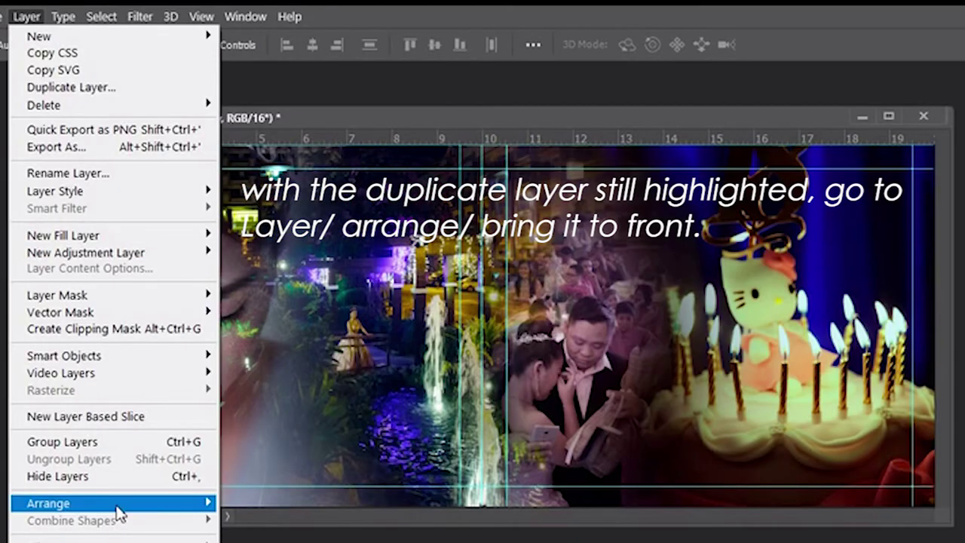
pyautogui.moveTo(113, 502)
pyautogui.click(271, 501)
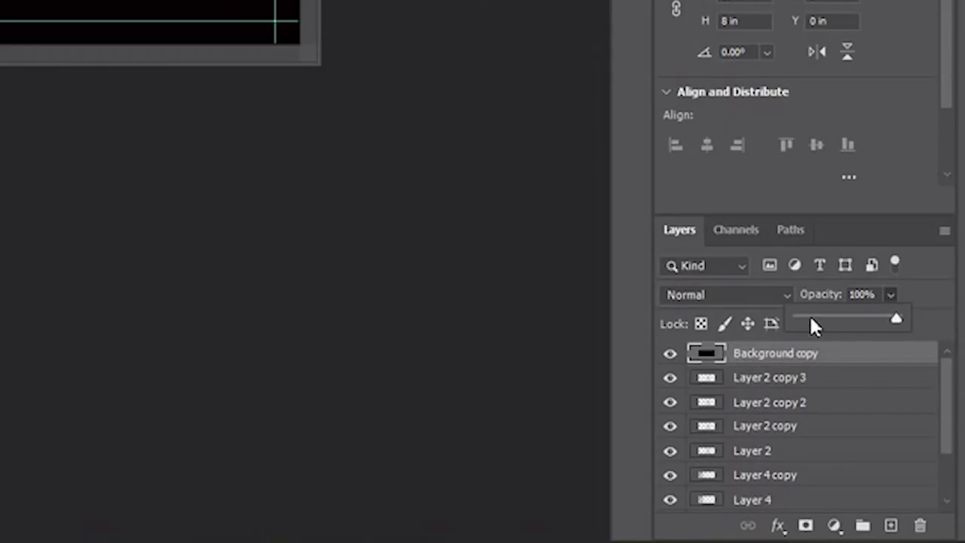
pyautogui.moveTo(810, 318); pyautogui.dragTo(820, 316)
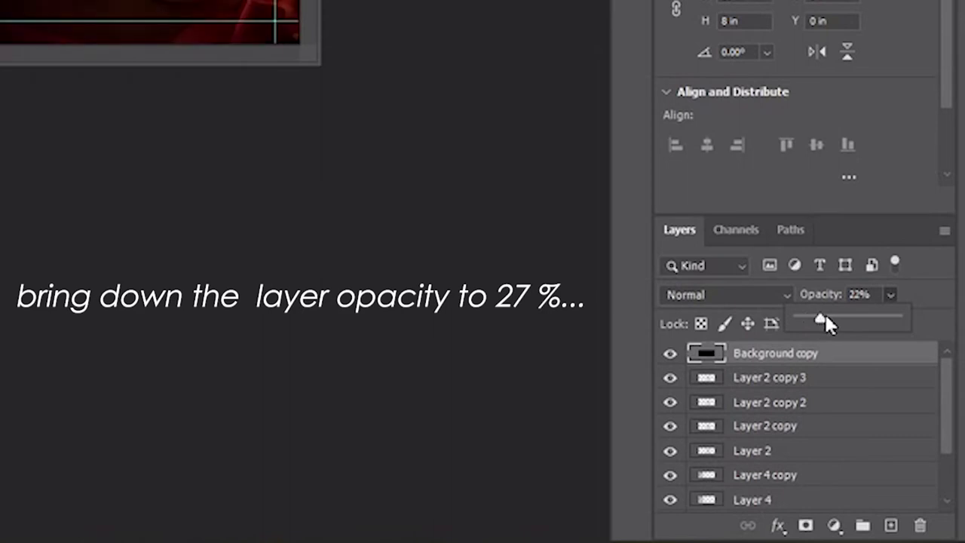
pyautogui.moveTo(826, 316); pyautogui.dragTo(827, 317)
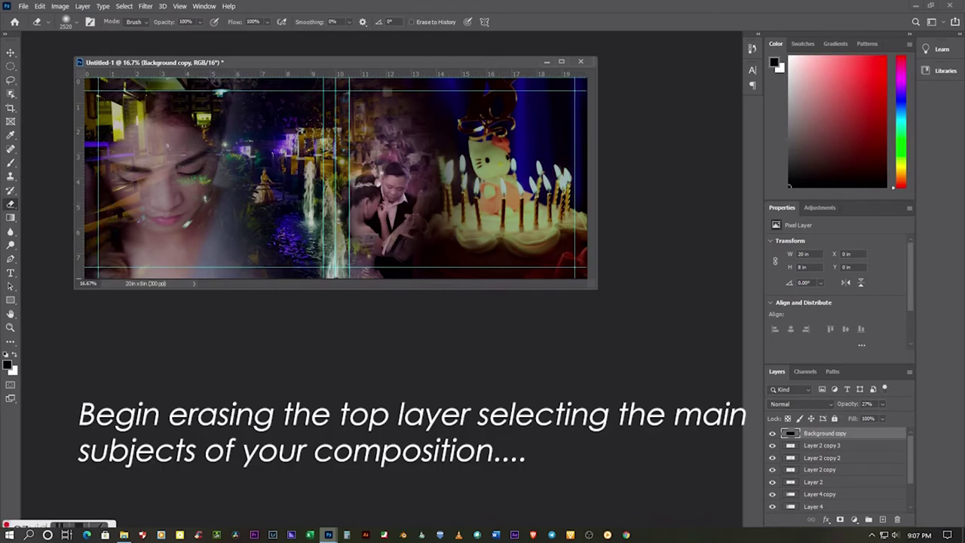
# Step: Erase the 27% dark overlay from the fountain strip
pyautogui.moveTo(331, 227); pyautogui.dragTo(332, 188)
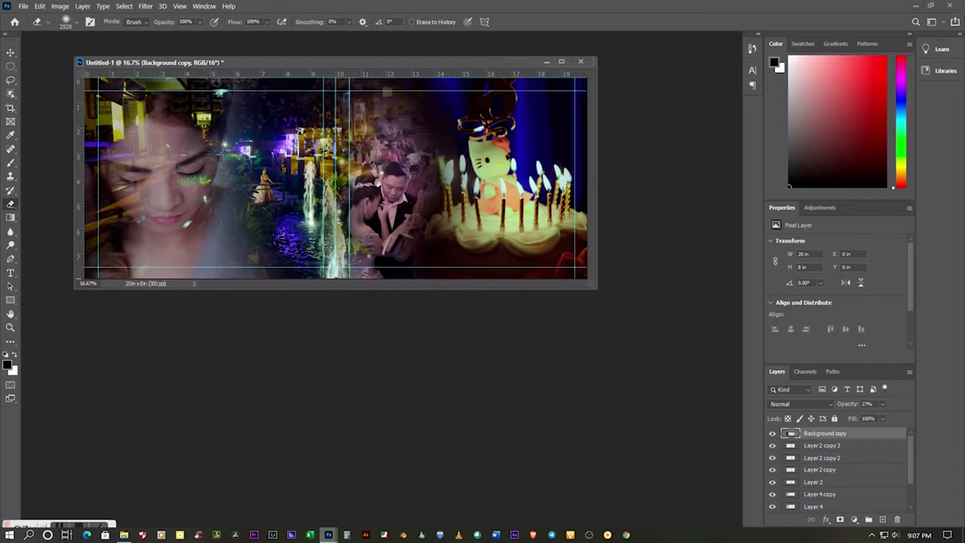
pyautogui.moveTo(909, 456); pyautogui.dragTo(913, 507)
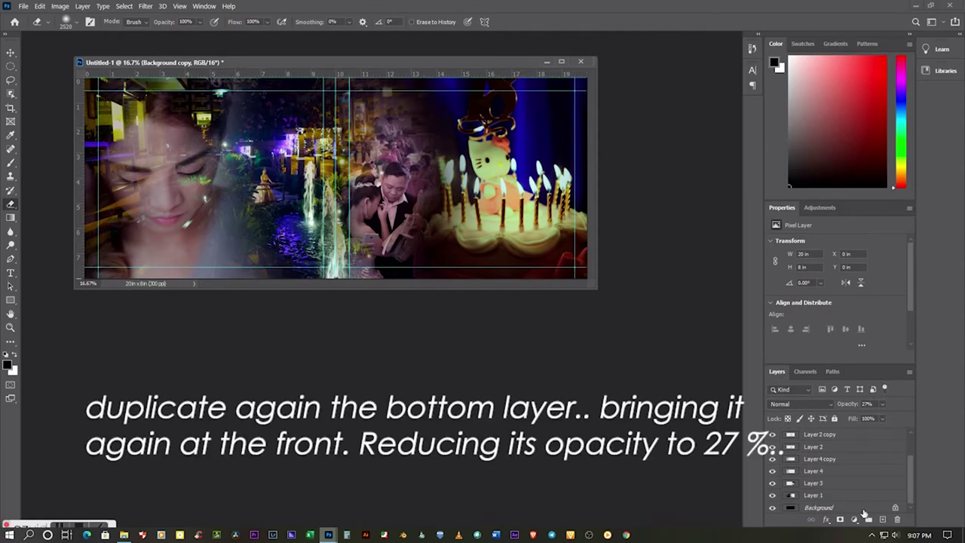
# Step: Duplicate Background as Background copy 2, bring it to the front, and set opacity to 20%
pyautogui.click(869, 508)
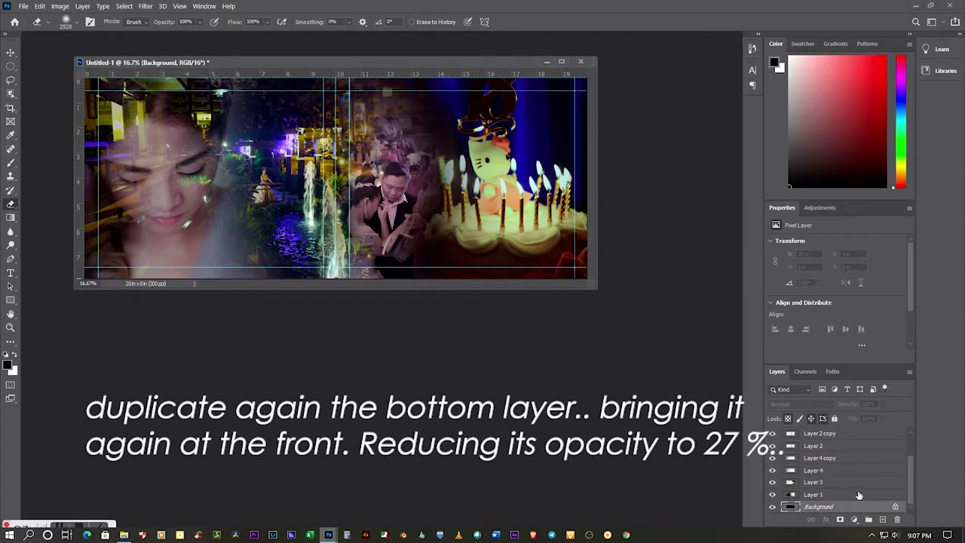
pyautogui.hotkey('ctrl', 'j')
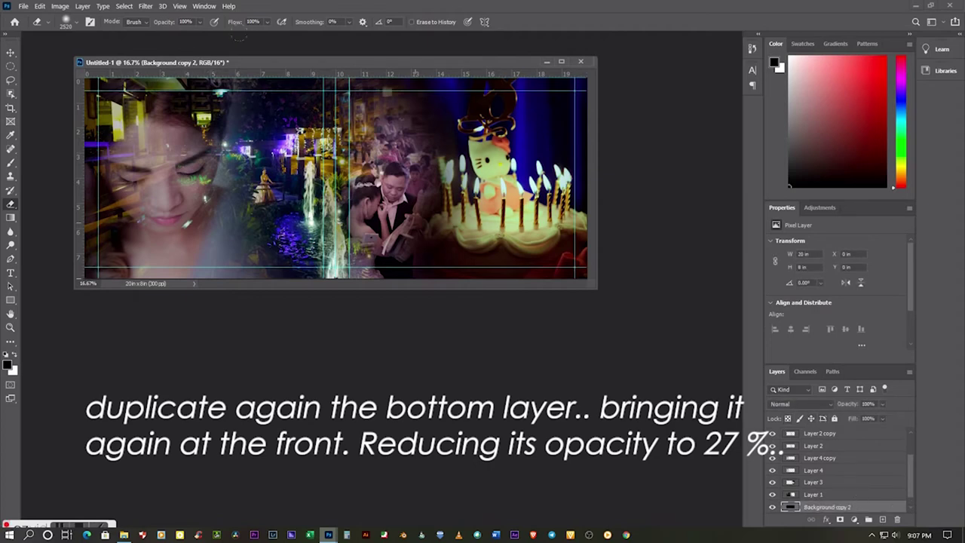
pyautogui.click(81, 6)
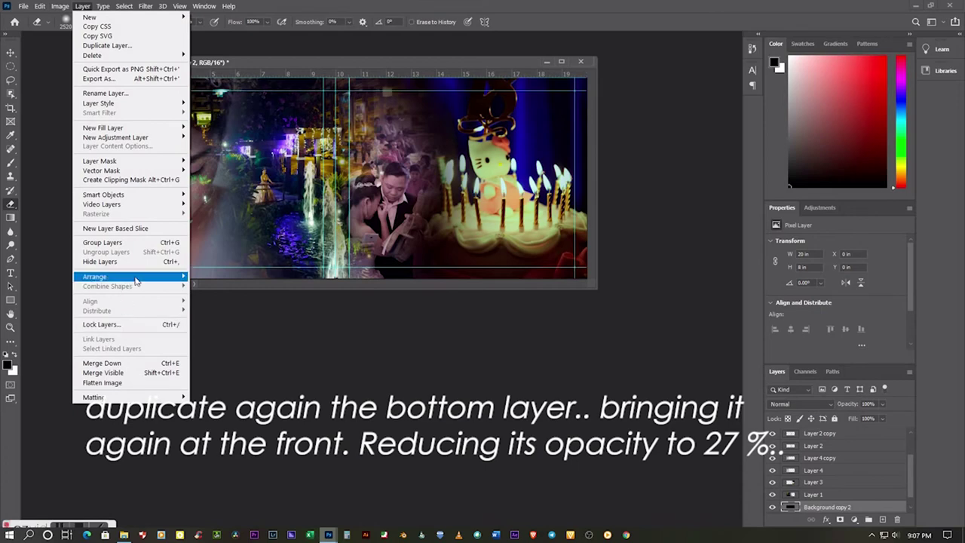
pyautogui.moveTo(95, 277)
pyautogui.click(226, 279)
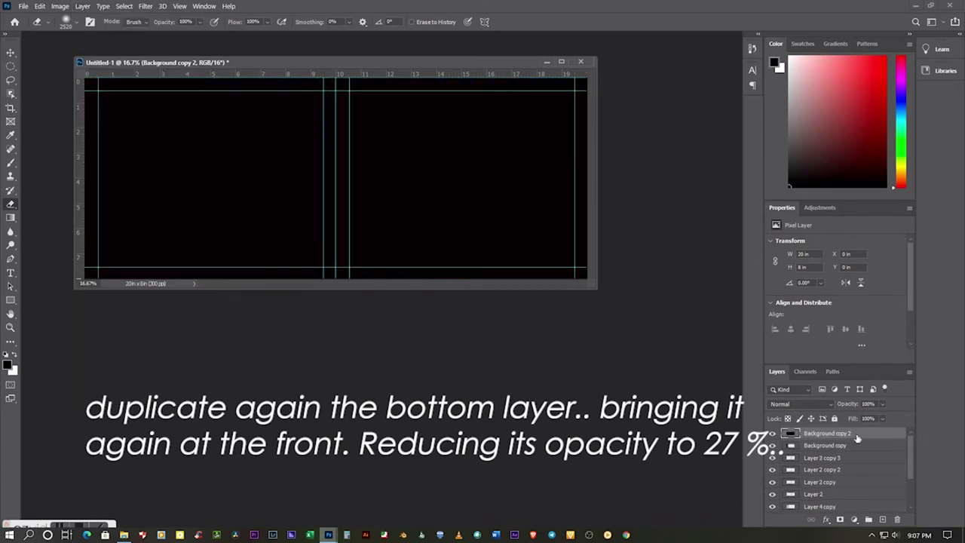
pyautogui.click(885, 404)
pyautogui.moveTo(861, 418); pyautogui.dragTo(859, 419)
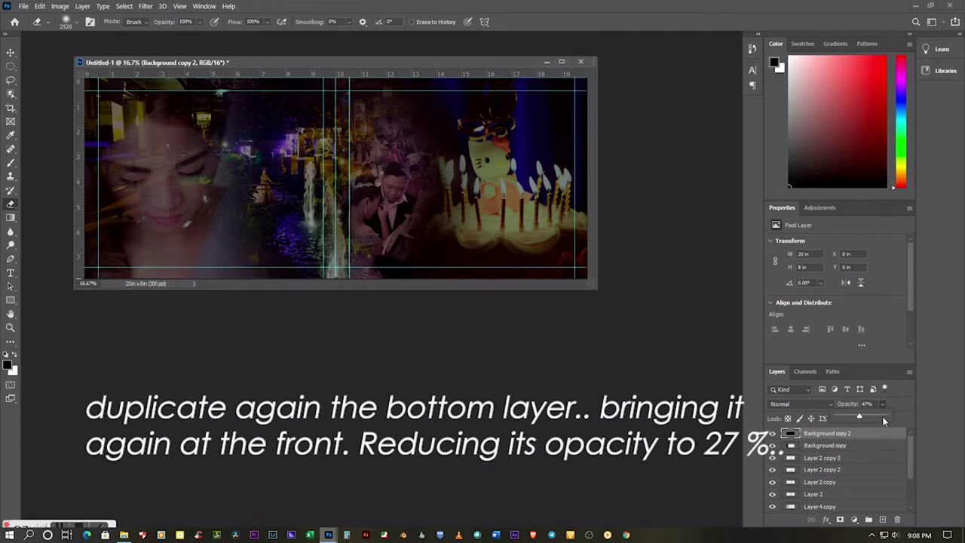
pyautogui.moveTo(849, 416); pyautogui.dragTo(852, 416)
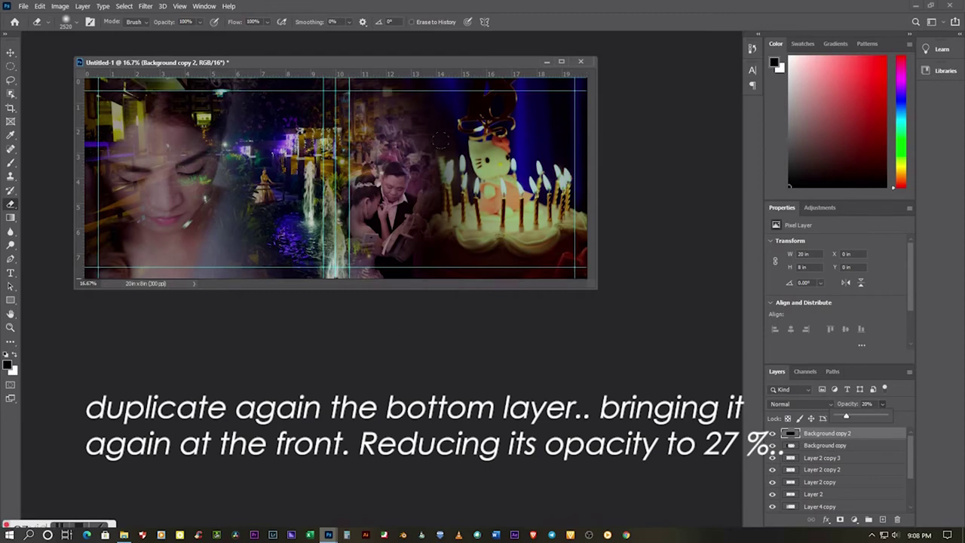
pyautogui.click(10, 52)
pyautogui.hotkey('ctrl', 't')
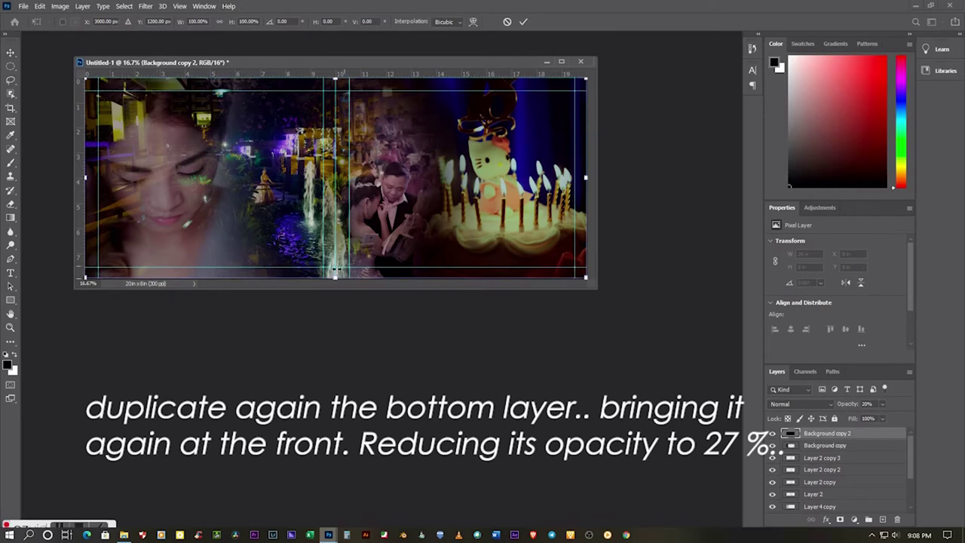
# Step: Squash the overlay into a 3-inch top band and move a duplicate to the bottom edge
pyautogui.moveTo(336, 275); pyautogui.dragTo(335, 151)
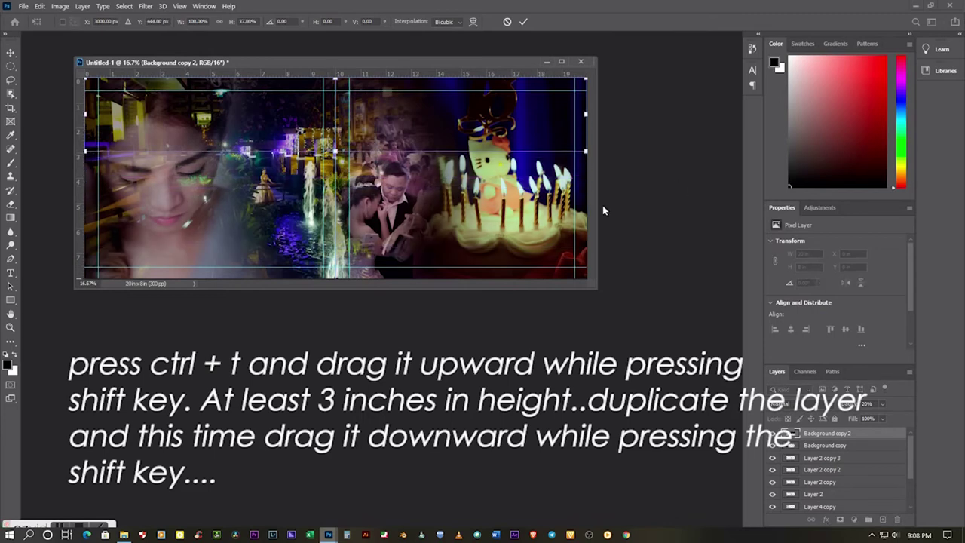
pyautogui.press('Return')
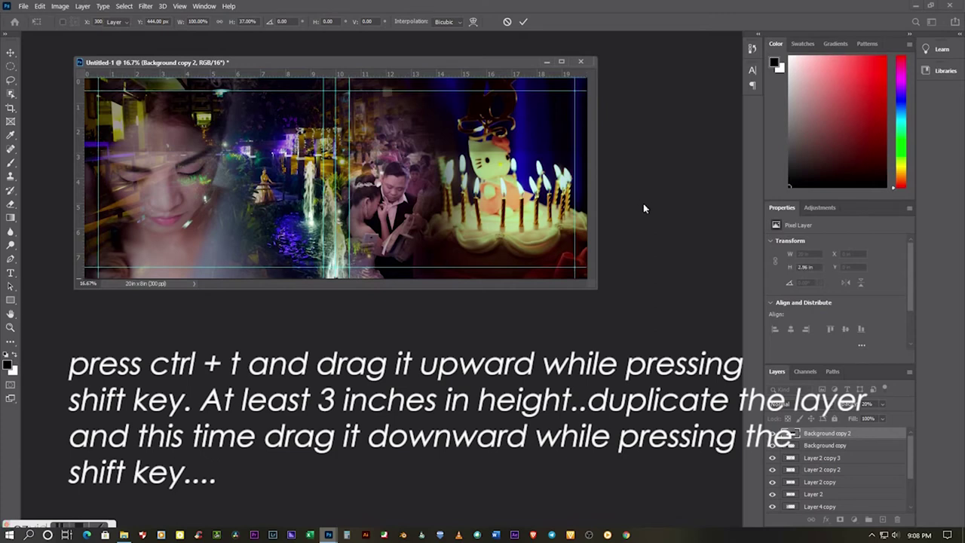
pyautogui.press('ctrl')
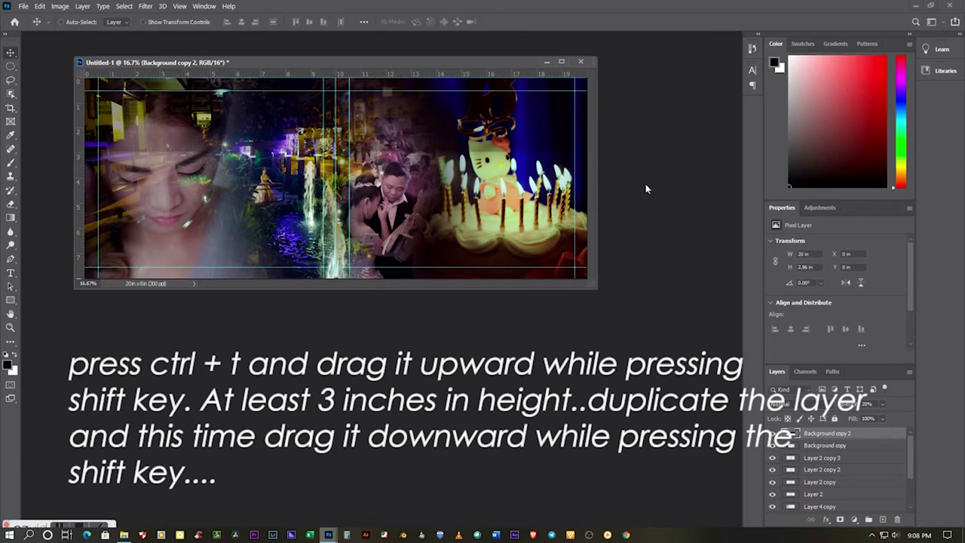
pyautogui.hotkey('ctrl', 'j')
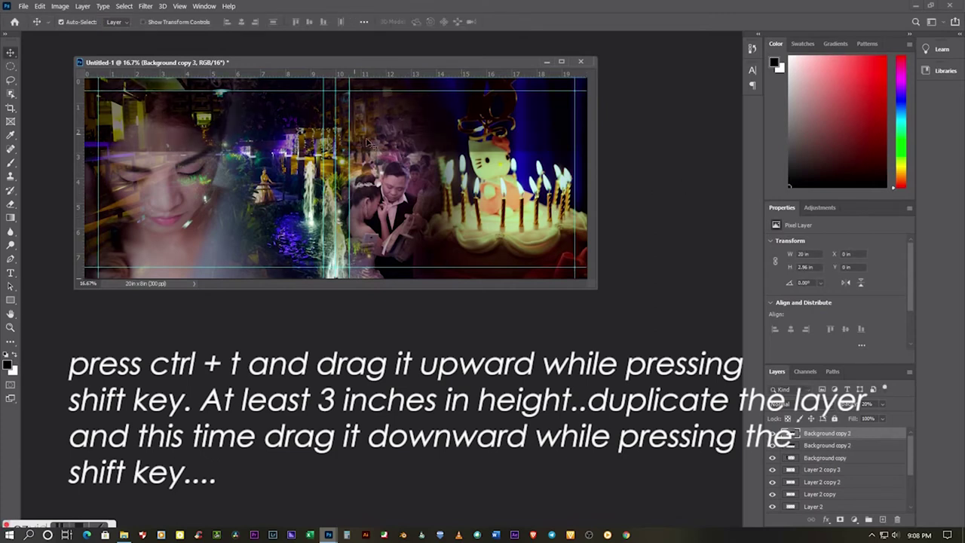
pyautogui.moveTo(368, 142); pyautogui.dragTo(374, 273)
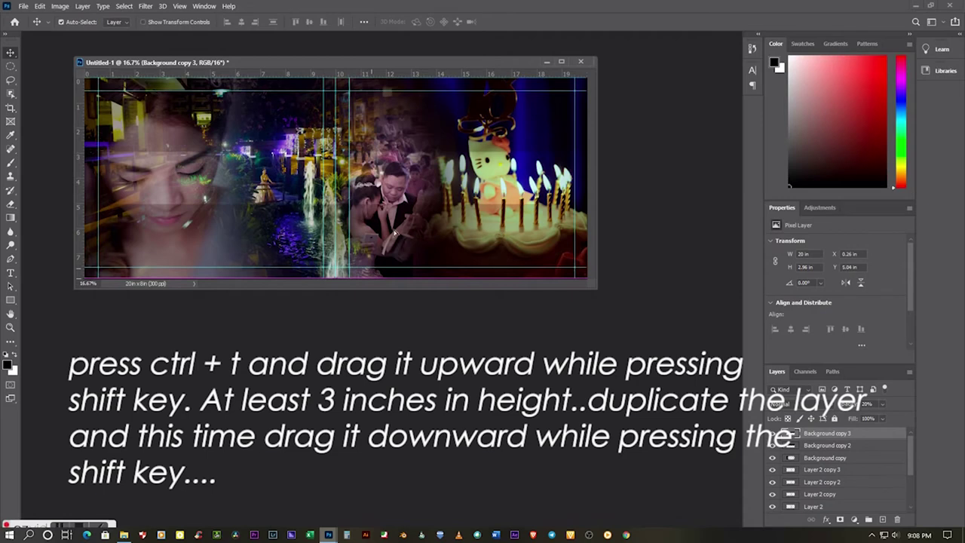
pyautogui.click(10, 205)
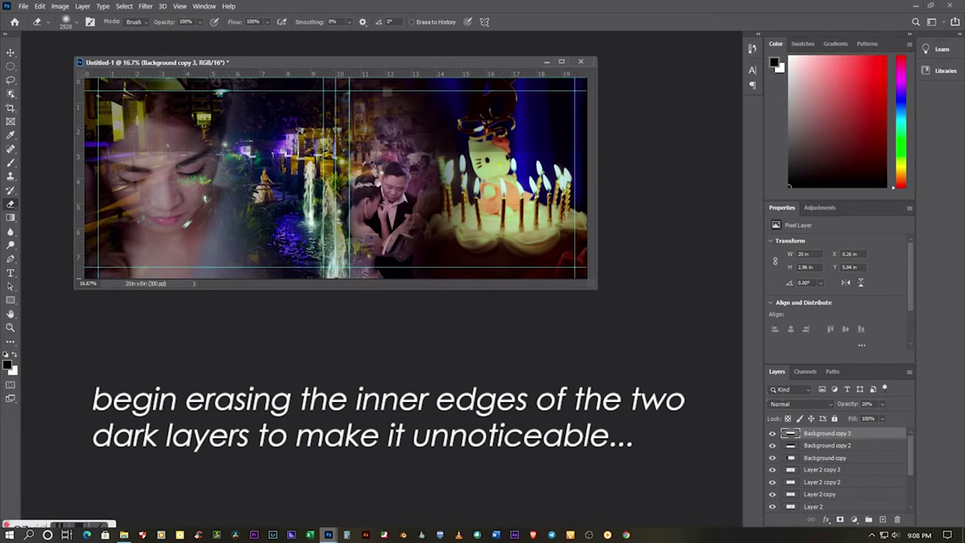
# Step: Fade the inner edge of Background copy 2, then reselect the Background layer
pyautogui.click(847, 446)
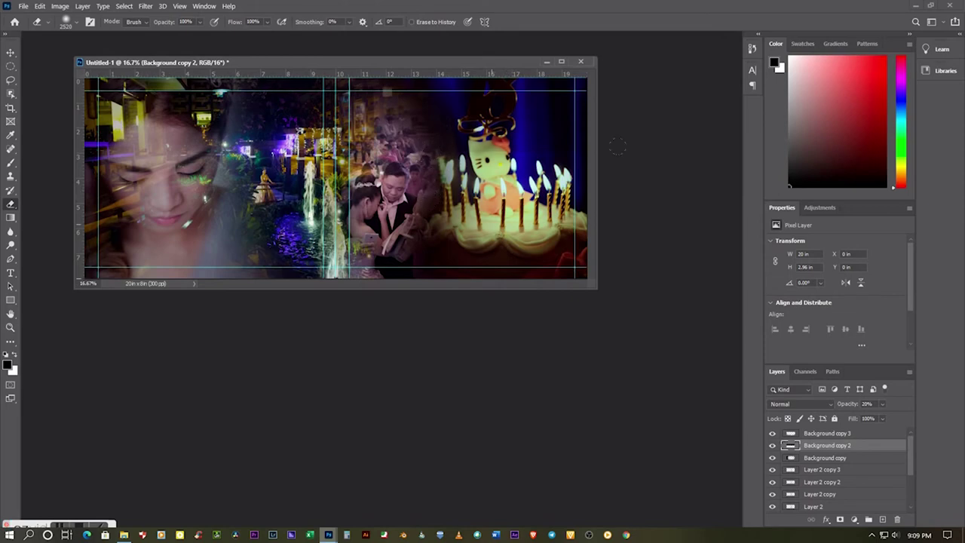
pyautogui.scroll(-5, 837, 475)
pyautogui.click(841, 507)
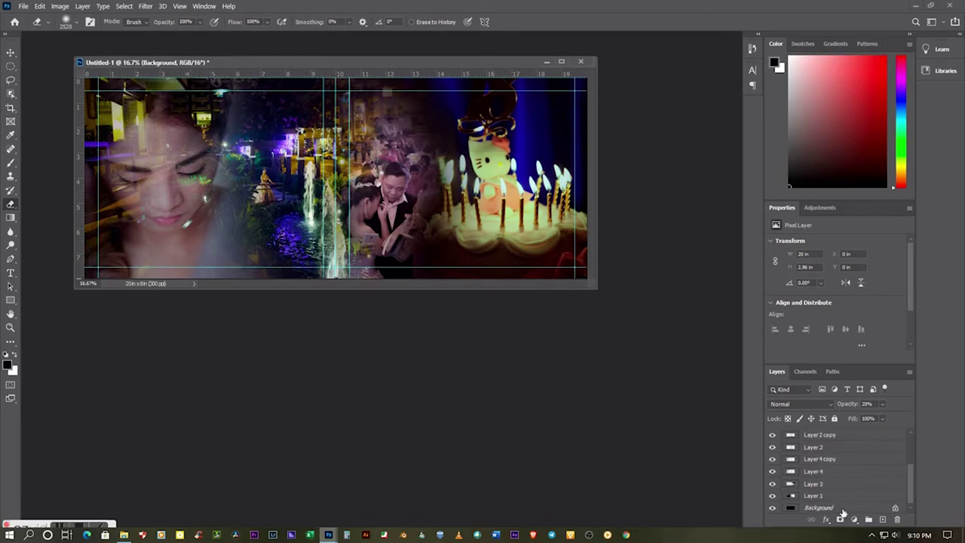
# Step: Duplicate the Background layer and bring the copy to the front of the stack
pyautogui.hotkey('ctrl', 'j')
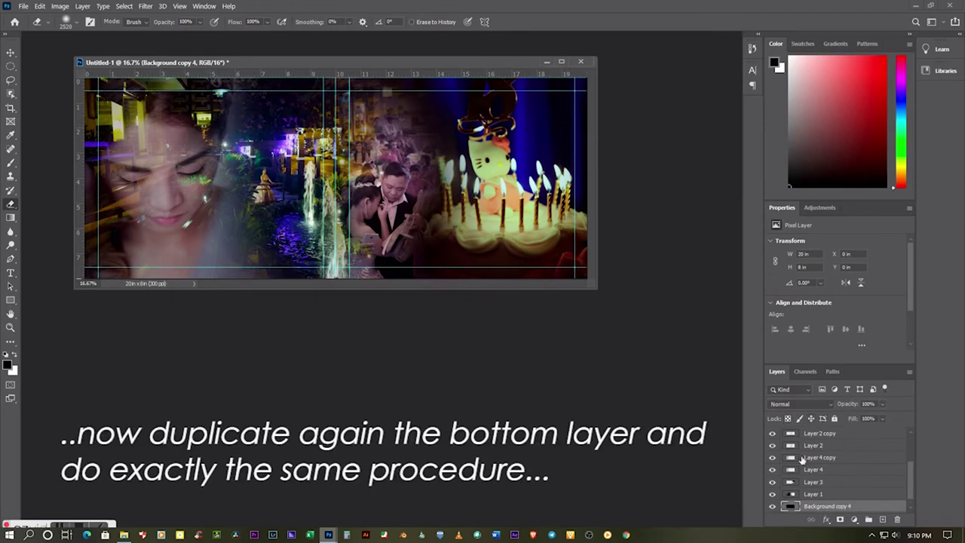
pyautogui.click(82, 6)
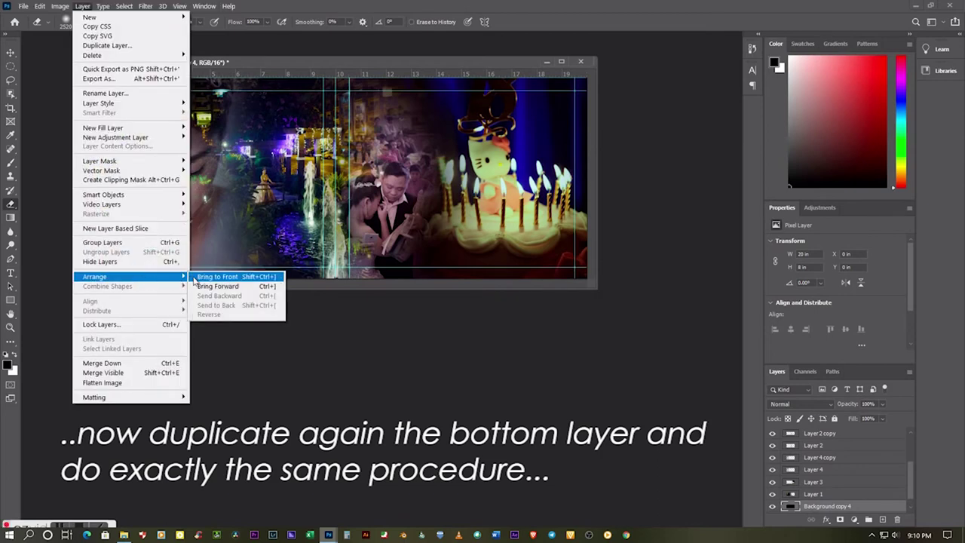
pyautogui.click(215, 276)
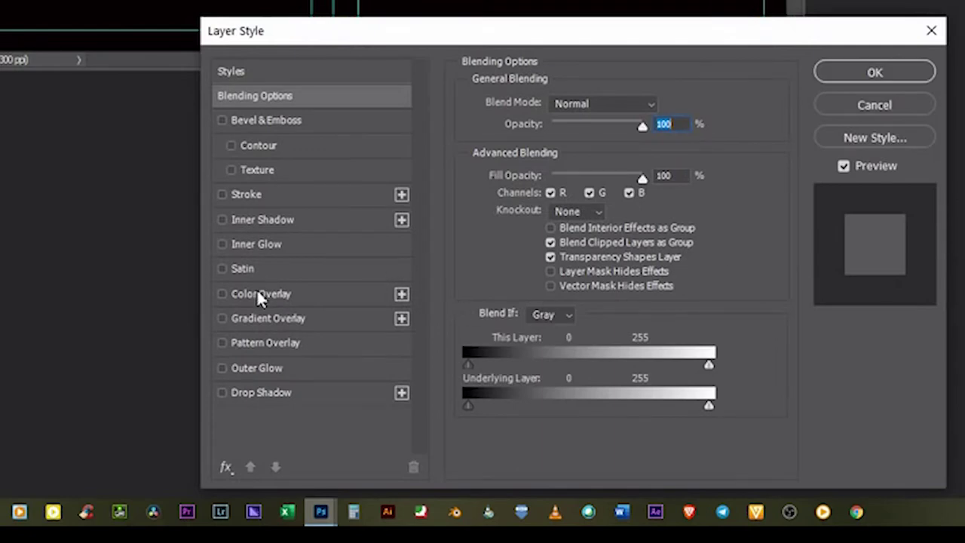
# Step: Give Background copy 4 a near-white faf8fa Color Overlay
pyautogui.click(260, 296)
pyautogui.click(662, 113)
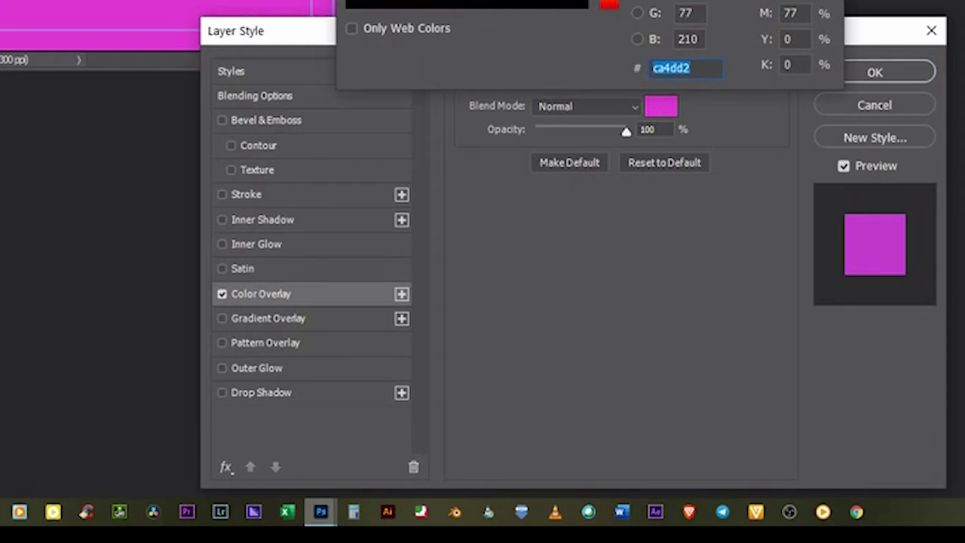
pyautogui.write('faf8fa')
pyautogui.press('Return')
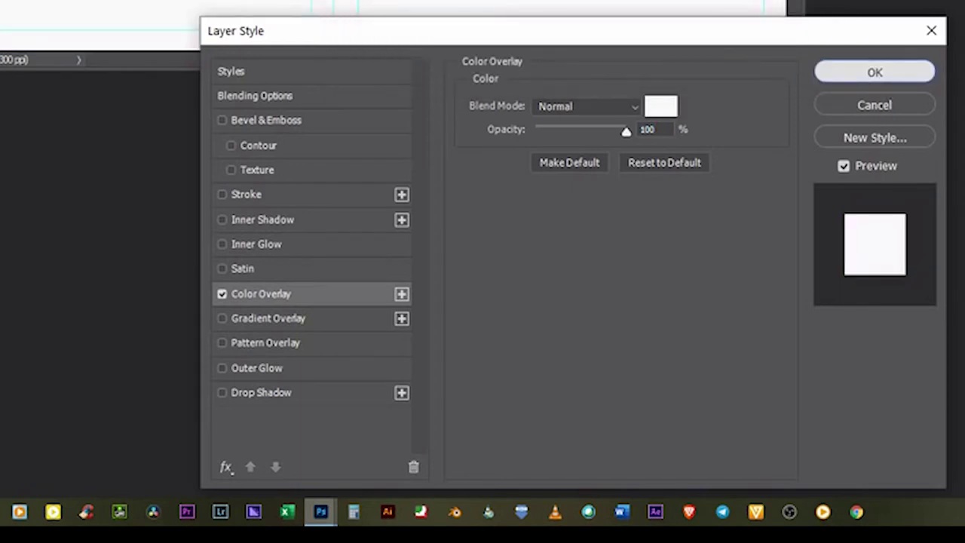
pyautogui.click(875, 72)
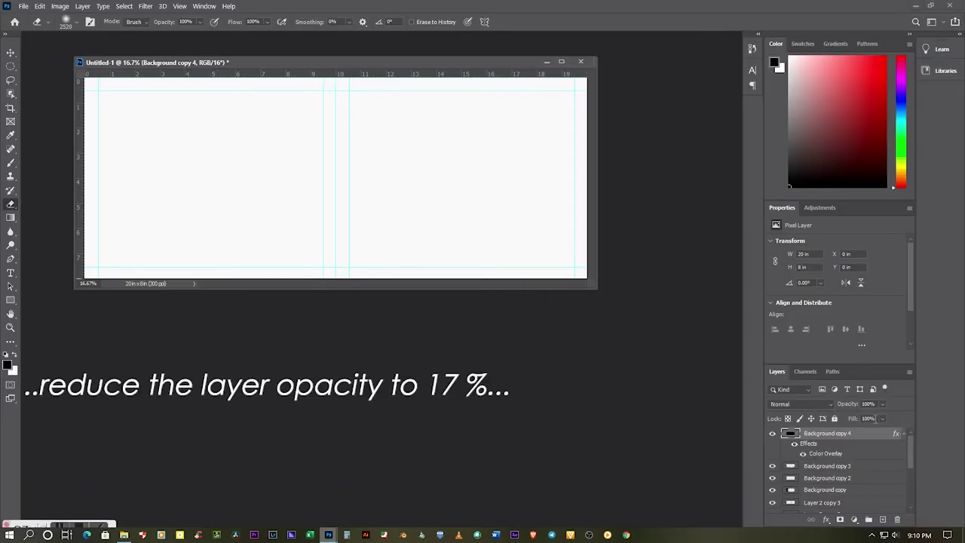
pyautogui.click(883, 403)
# Step: Make Background copy 4 10% opaque, shrink it to a 20 × 1.48 in top band, and duplicate it
pyautogui.click(712, 374)
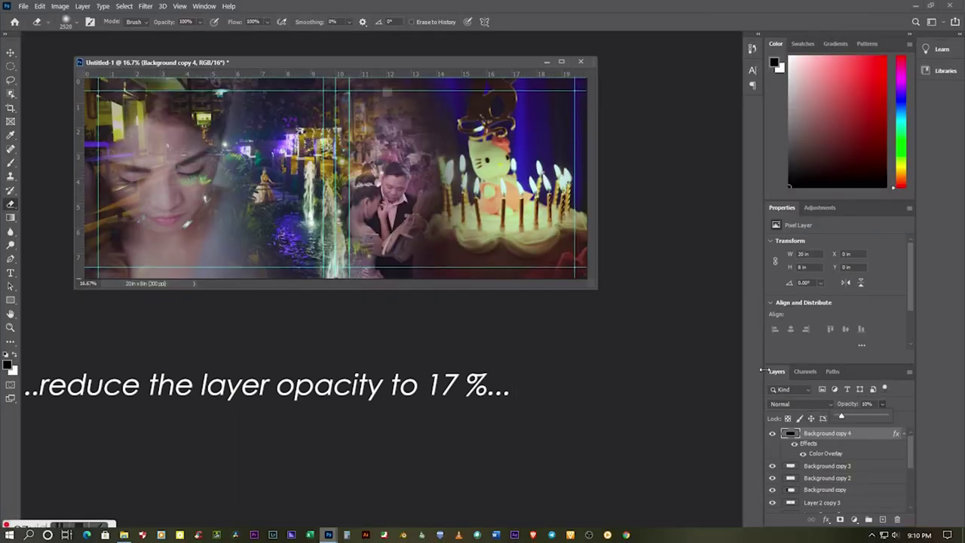
pyautogui.click(764, 369)
pyautogui.hotkey('ctrl', 't')
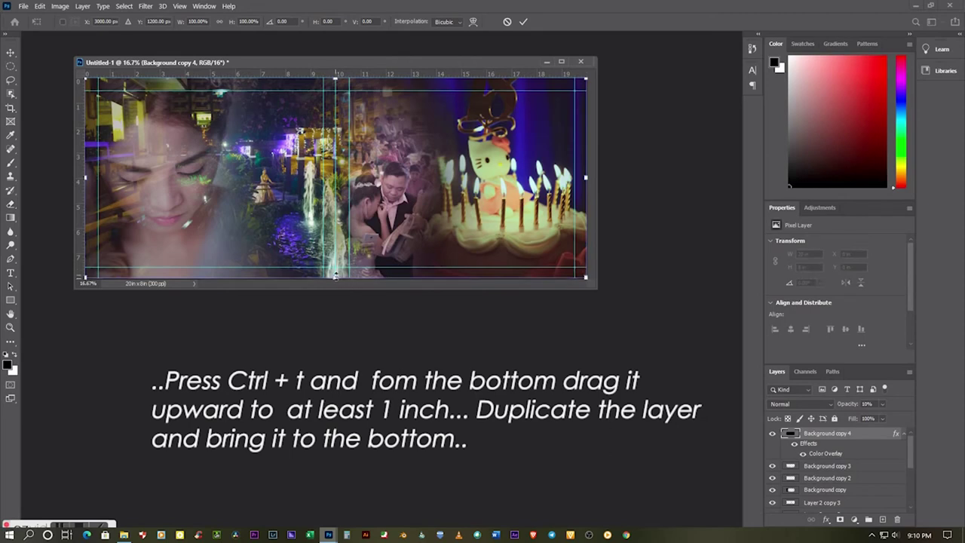
pyautogui.moveTo(335, 276)
pyautogui.mouseDown()
pyautogui.moveTo(335, 177)
pyautogui.moveTo(353, 113)
pyautogui.mouseUp()
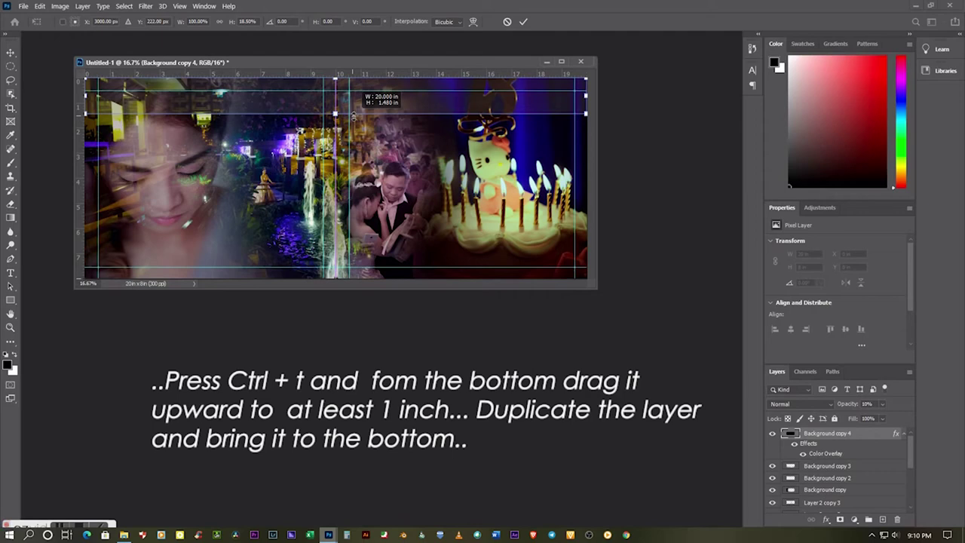
pyautogui.moveTo(353, 115); pyautogui.dragTo(352, 110)
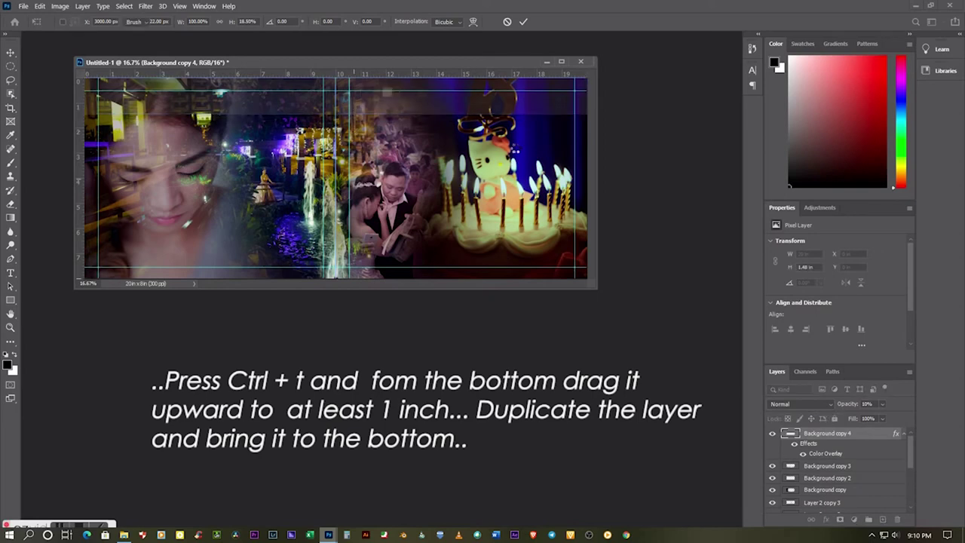
pyautogui.press('Return')
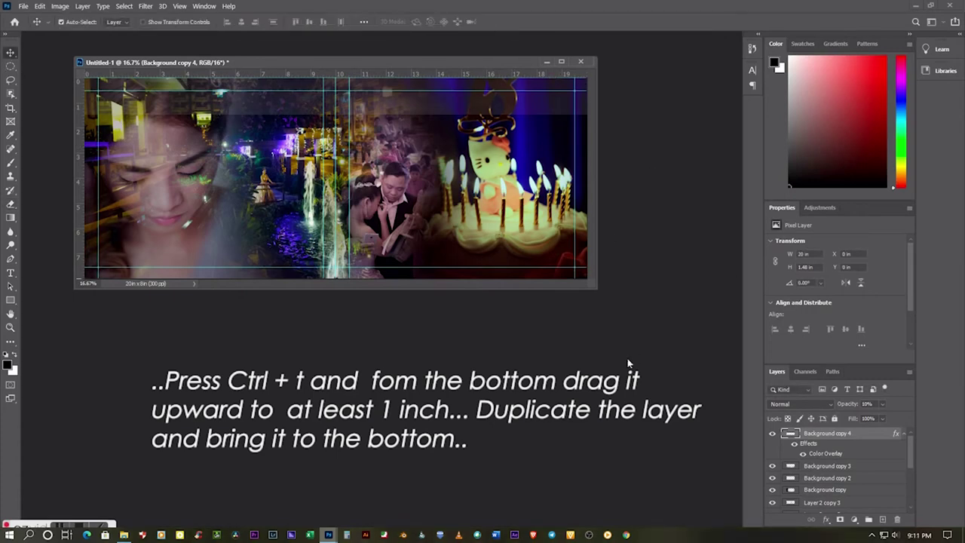
pyautogui.hotkey('ctrl', 'j')
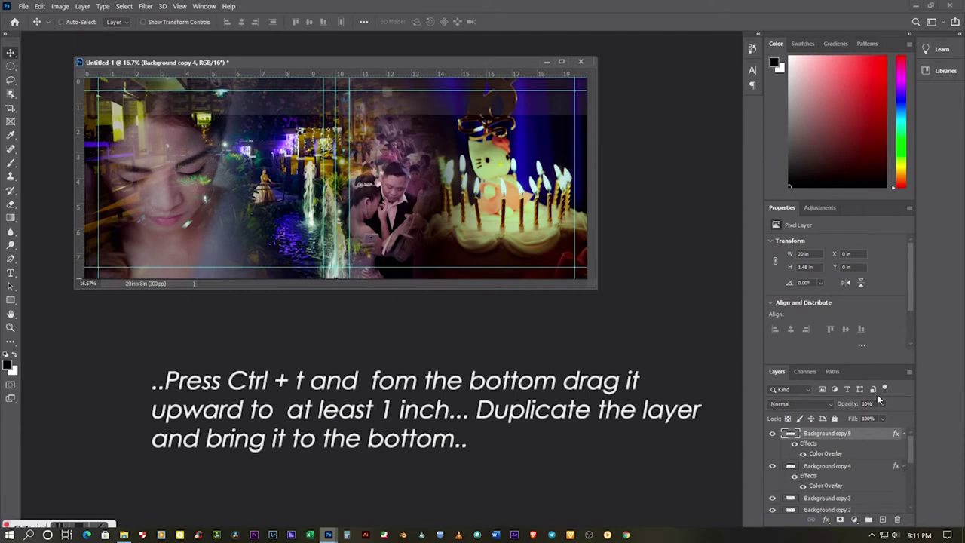
# Step: Move Background copy 5 to the bottom edge of the spread and trim its height from the top
pyautogui.moveTo(285, 113); pyautogui.dragTo(302, 268)
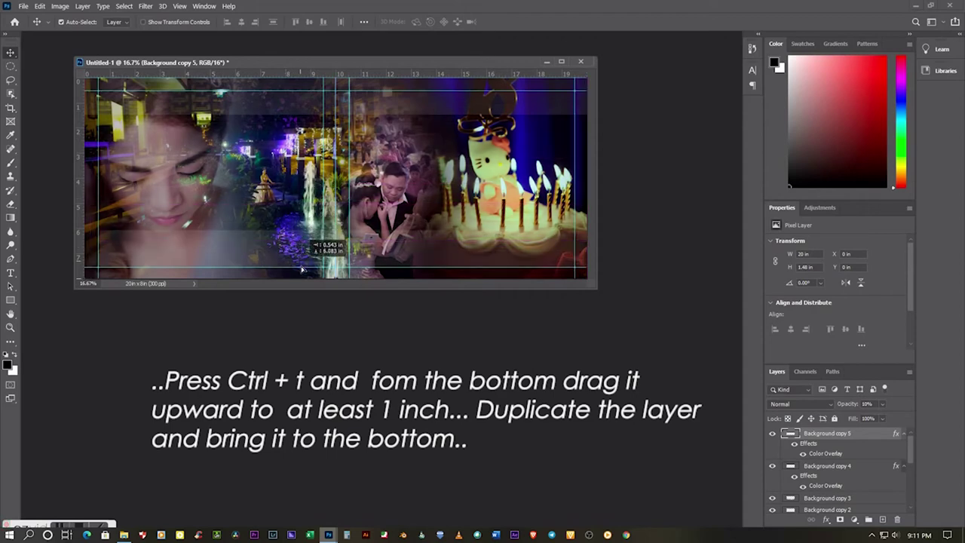
pyautogui.moveTo(302, 267); pyautogui.dragTo(309, 270)
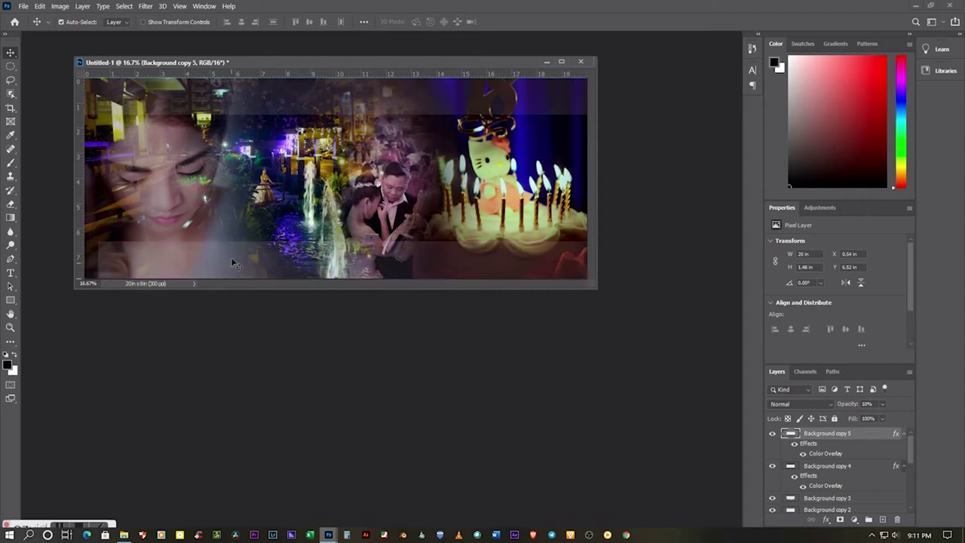
pyautogui.moveTo(280, 235); pyautogui.dragTo(280, 235)
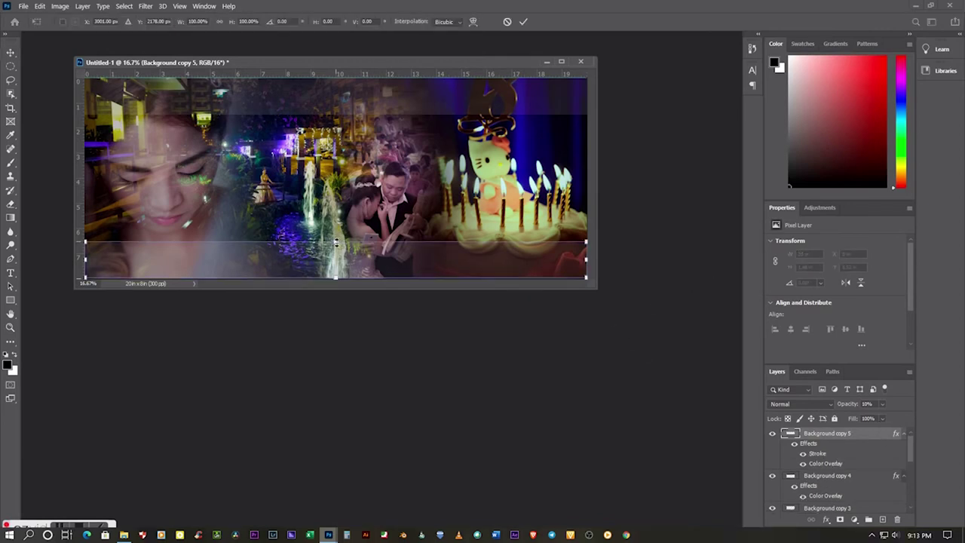
pyautogui.moveTo(337, 242); pyautogui.dragTo(336, 257)
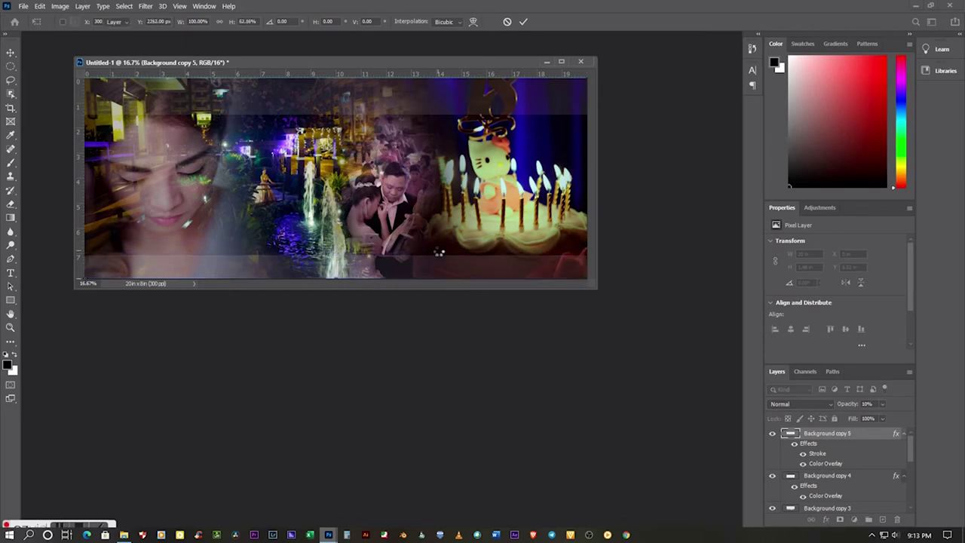
pyautogui.press('Return')
# Step: Raise the Background copy 4 top band slightly to Y −0.56 in
pyautogui.rightClick(294, 104)
pyautogui.click(315, 111)
pyautogui.moveTo(311, 111); pyautogui.dragTo(310, 98)
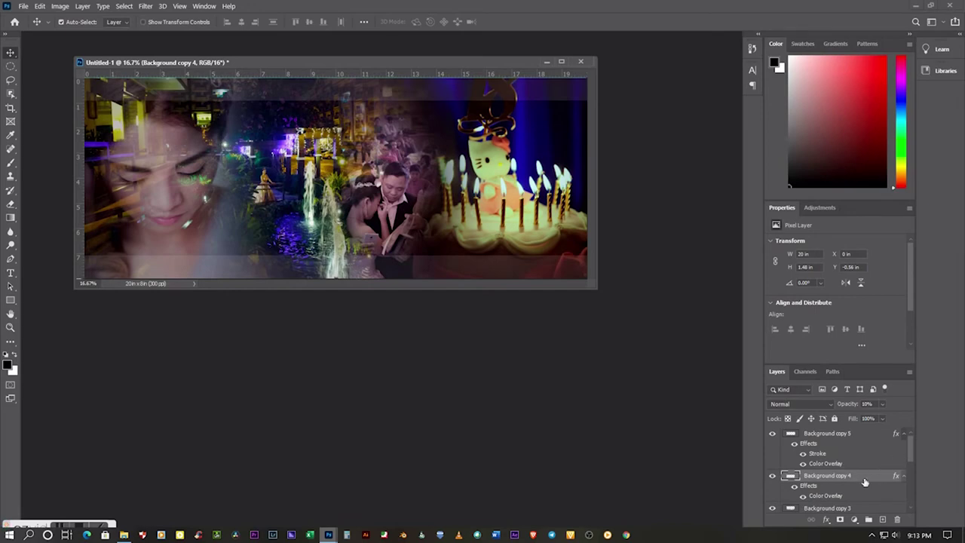
# Step: Merge all visible layers, duplicate the result, and blend the copy in Soft Light
pyautogui.rightClick(864, 481)
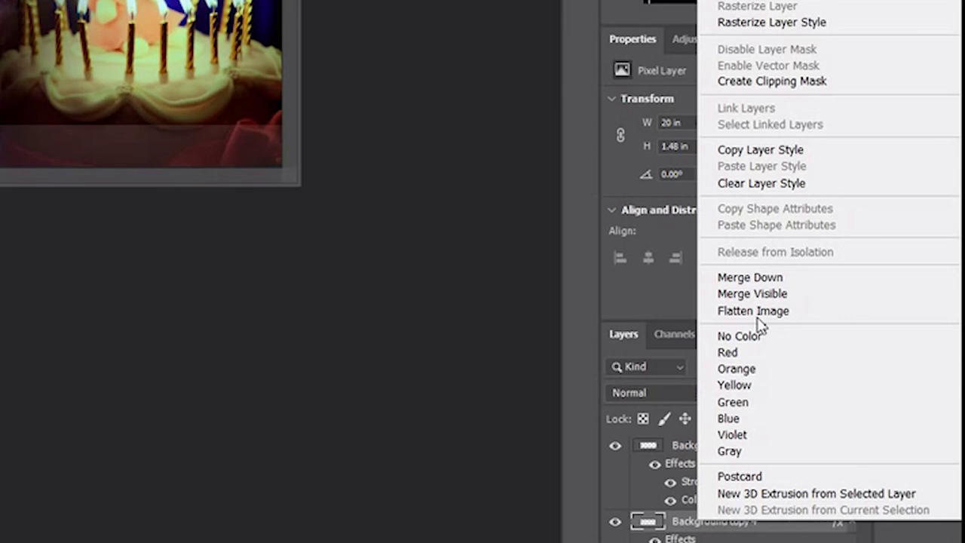
pyautogui.click(756, 294)
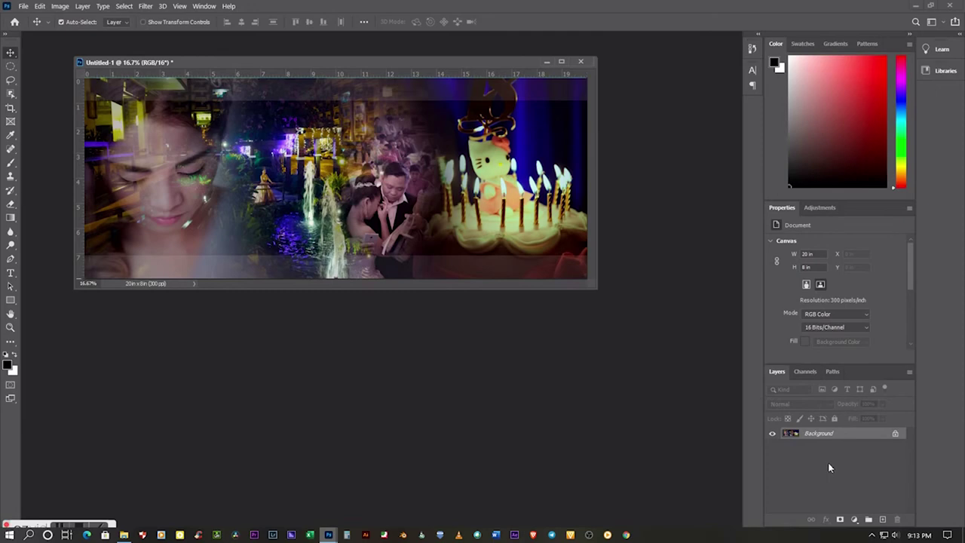
pyautogui.hotkey('ctrl', 'j')
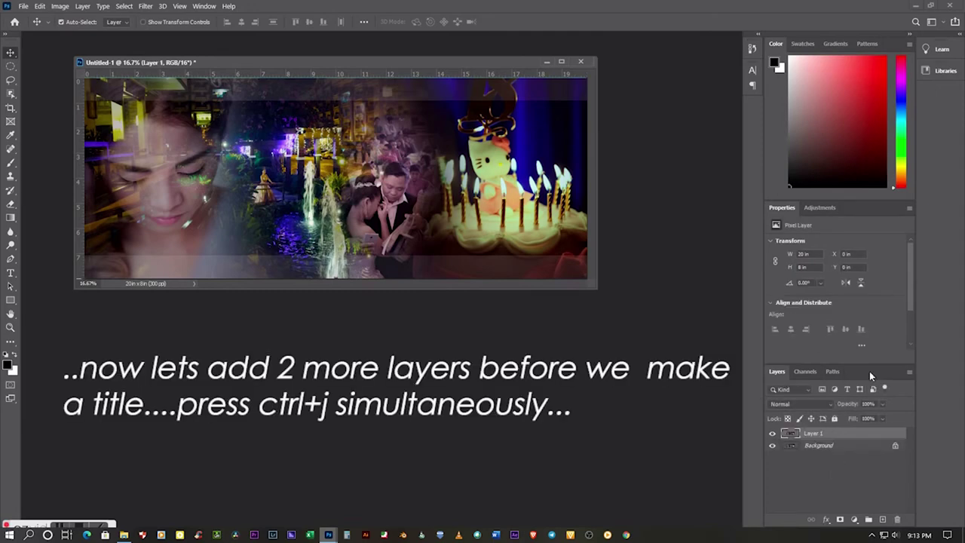
pyautogui.click(829, 404)
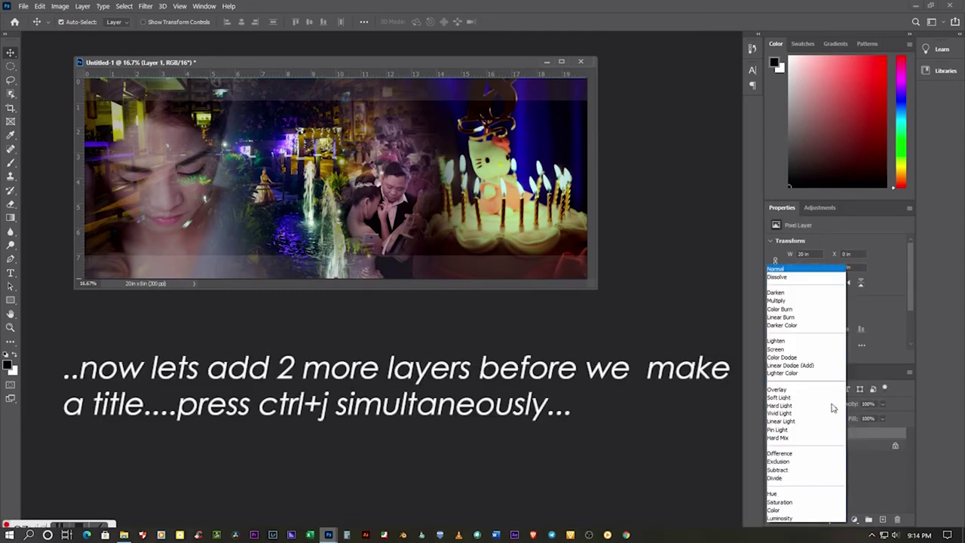
pyautogui.click(779, 398)
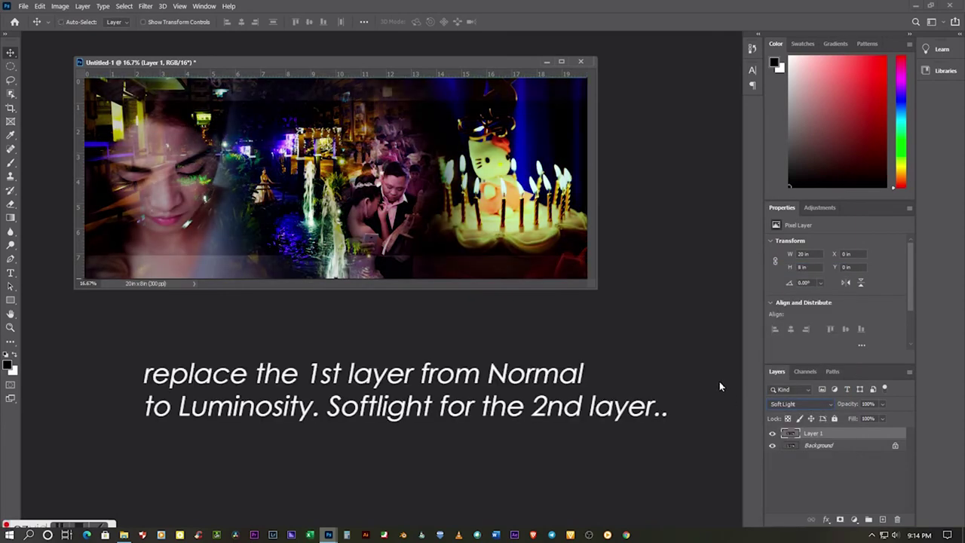
# Step: Add a Luminosity-blended collage copy and lower the original Layer 1 to 20% opacity
pyautogui.hotkey('ctrl', 'j')
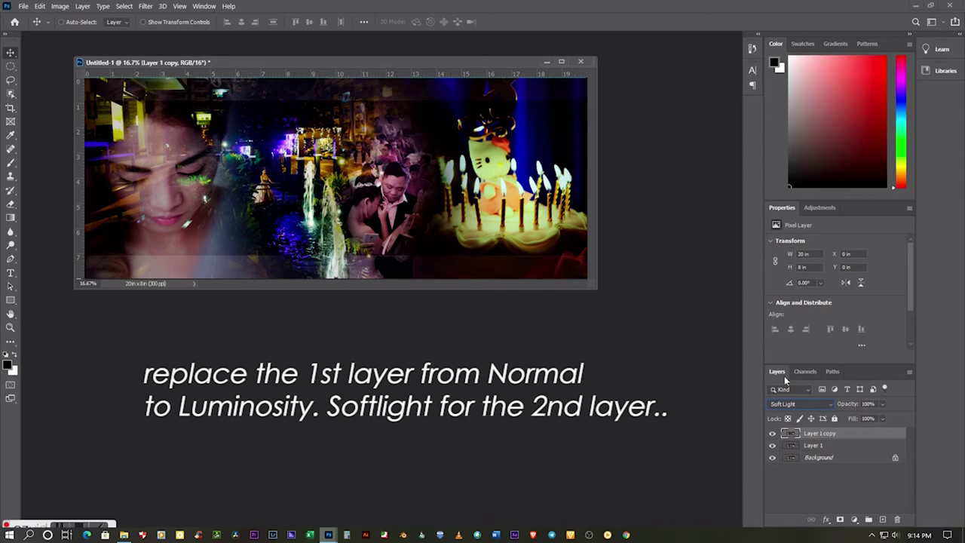
pyautogui.click(831, 405)
pyautogui.click(789, 519)
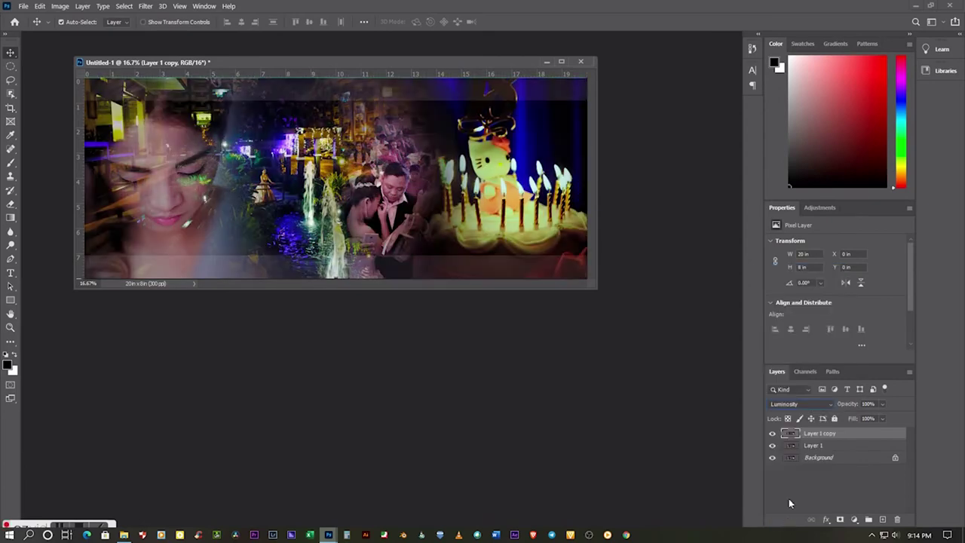
pyautogui.click(856, 445)
pyautogui.click(883, 404)
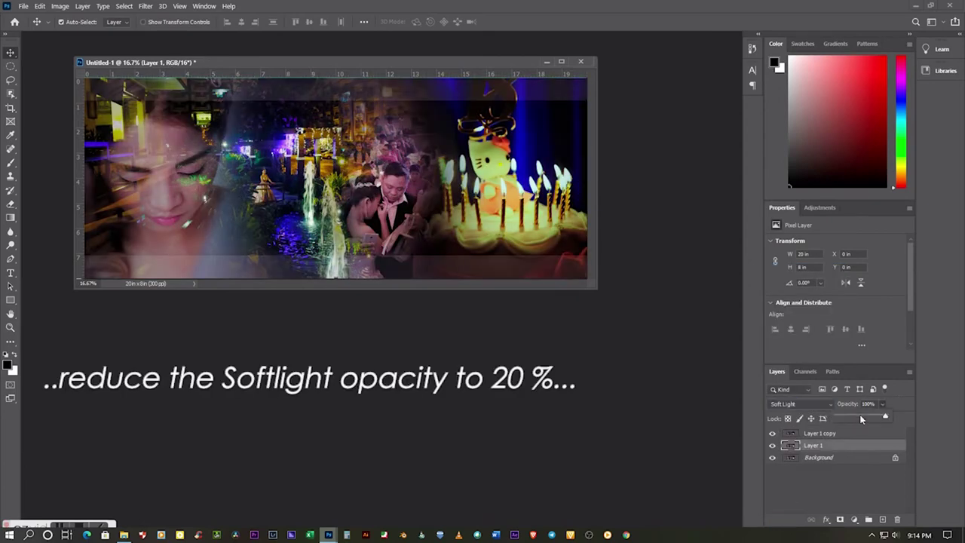
pyautogui.click(850, 375)
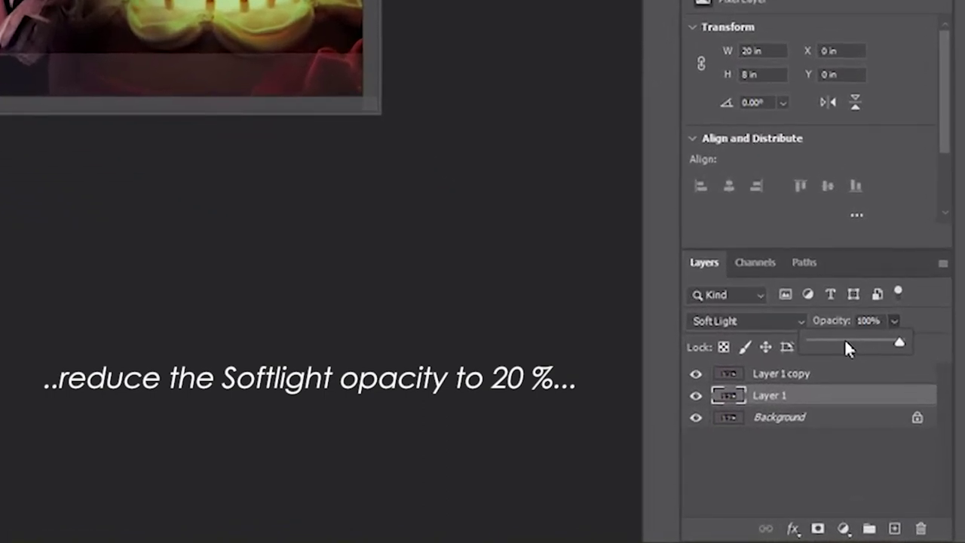
pyautogui.click(829, 343)
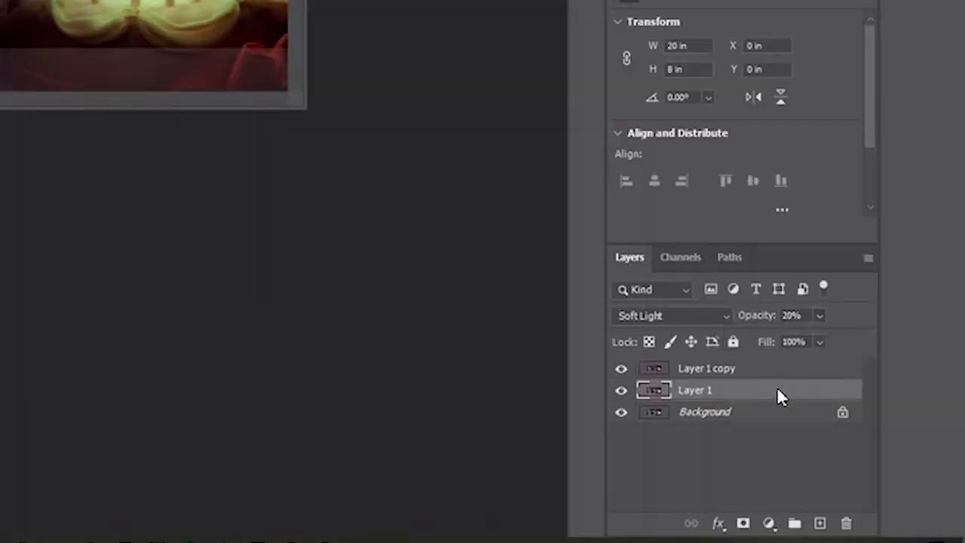
# Step: Merge all visible layers into a single layer
pyautogui.rightClick(860, 447)
pyautogui.click(762, 161)
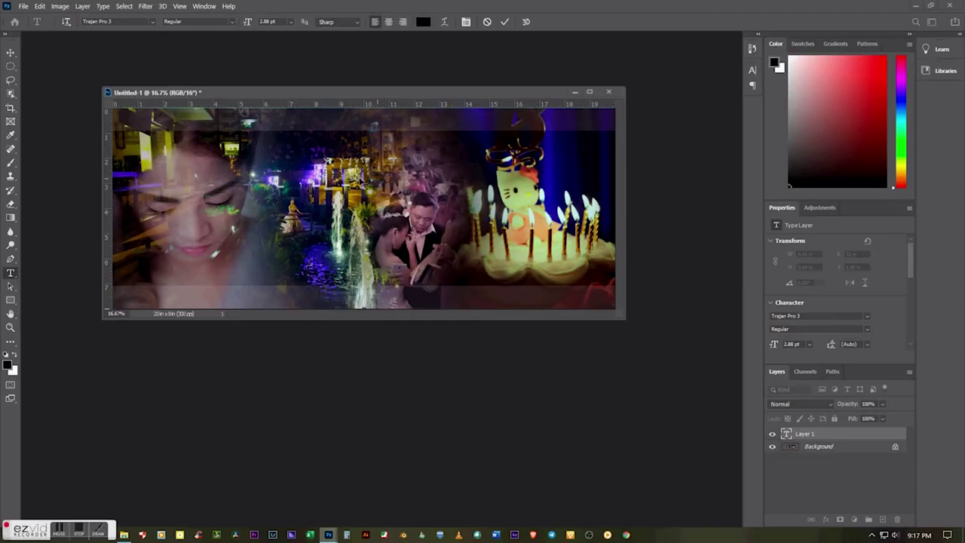
pyautogui.moveTo(439, 93); pyautogui.dragTo(452, 95)
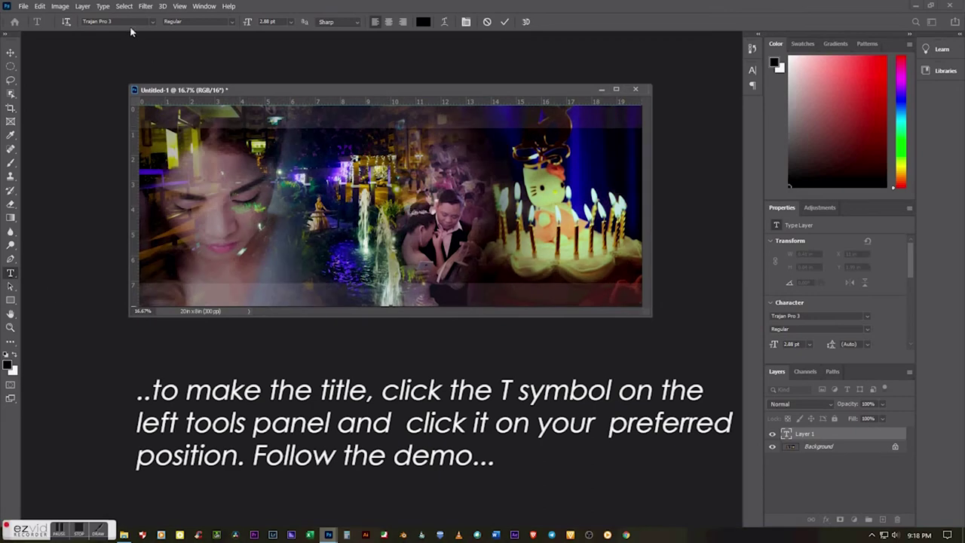
# Step: Set the celebrant's name title in the Scriptina font and commit the type layer
pyautogui.click(153, 22)
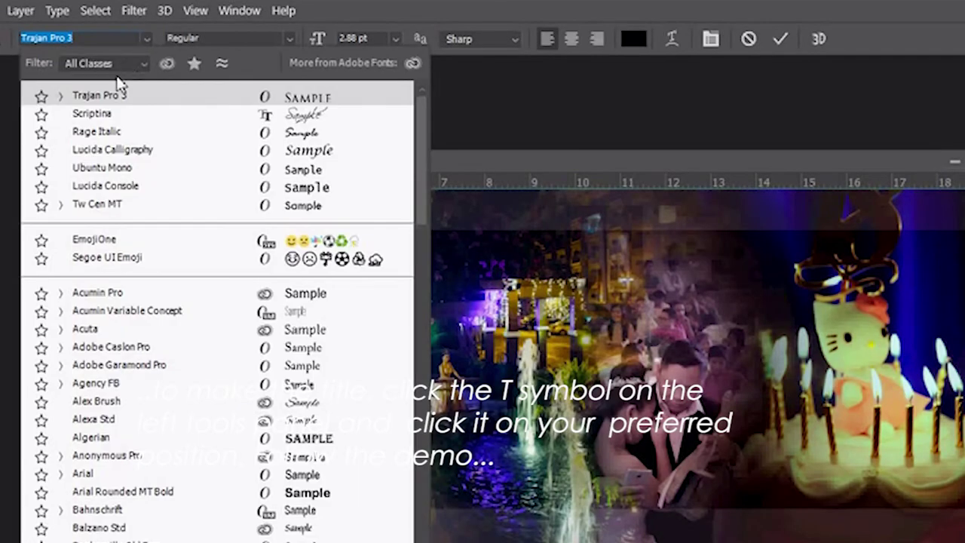
pyautogui.click(92, 114)
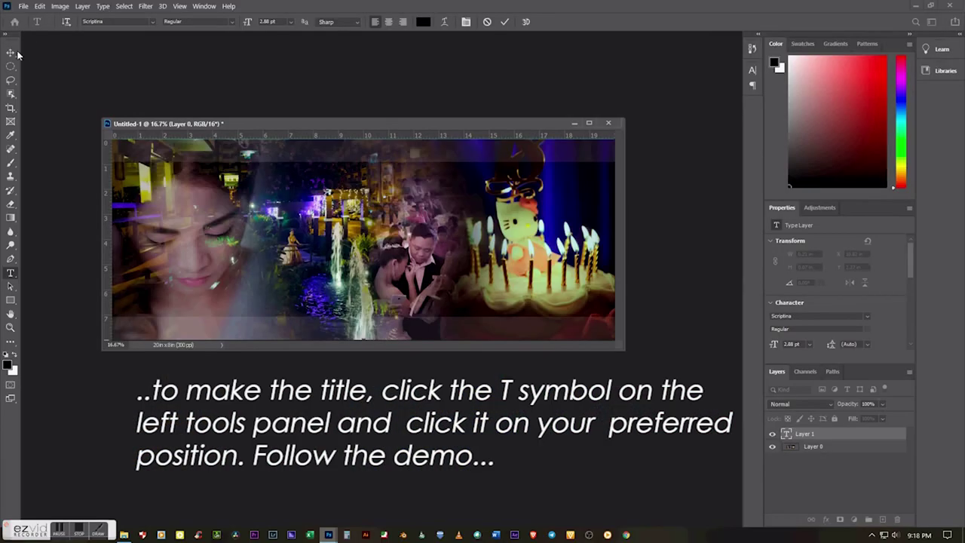
pyautogui.click(16, 54)
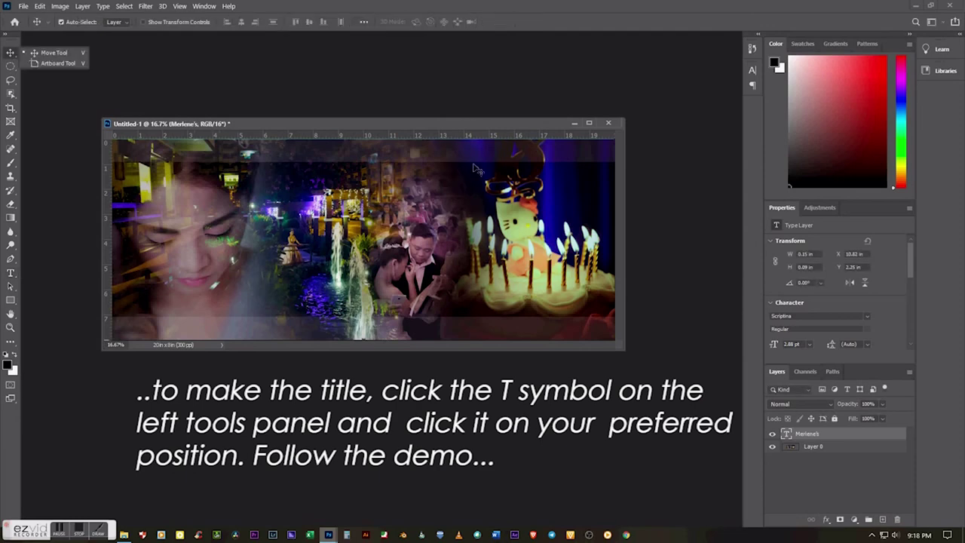
# Step: Scale the name title to about 5.08 × 3 in (around 100 pt) near the top centre
pyautogui.hotkey('ctrl', 't')
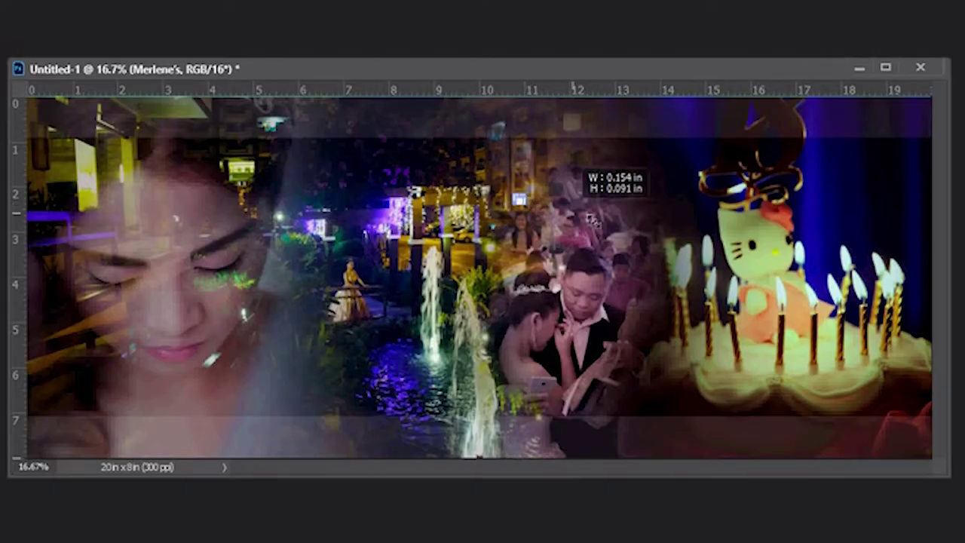
pyautogui.moveTo(637, 247); pyautogui.dragTo(748, 298)
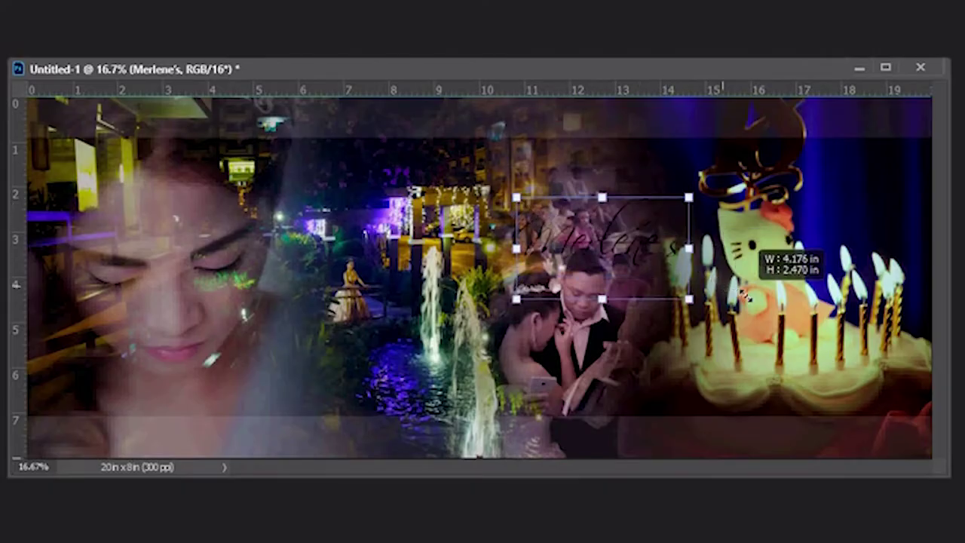
pyautogui.moveTo(748, 298); pyautogui.dragTo(637, 249)
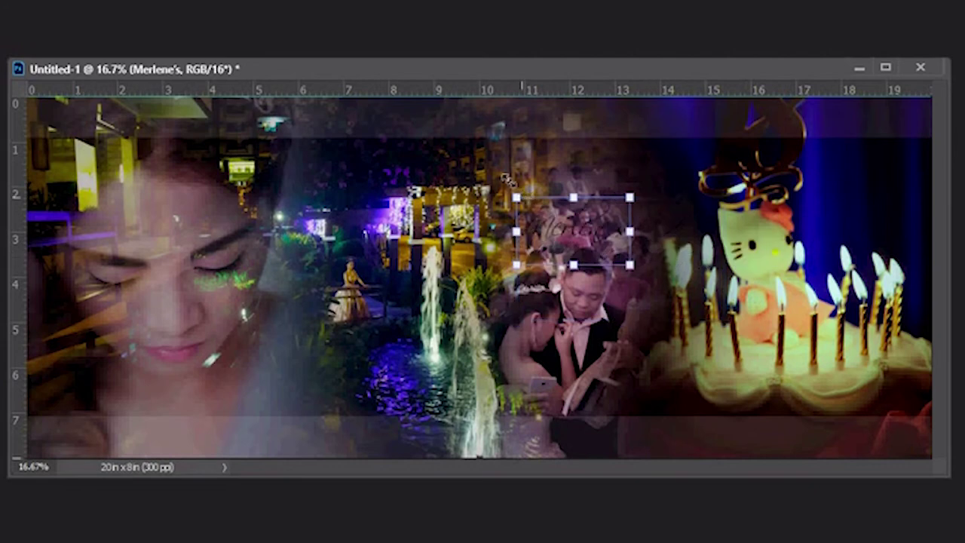
pyautogui.moveTo(523, 197); pyautogui.dragTo(461, 141)
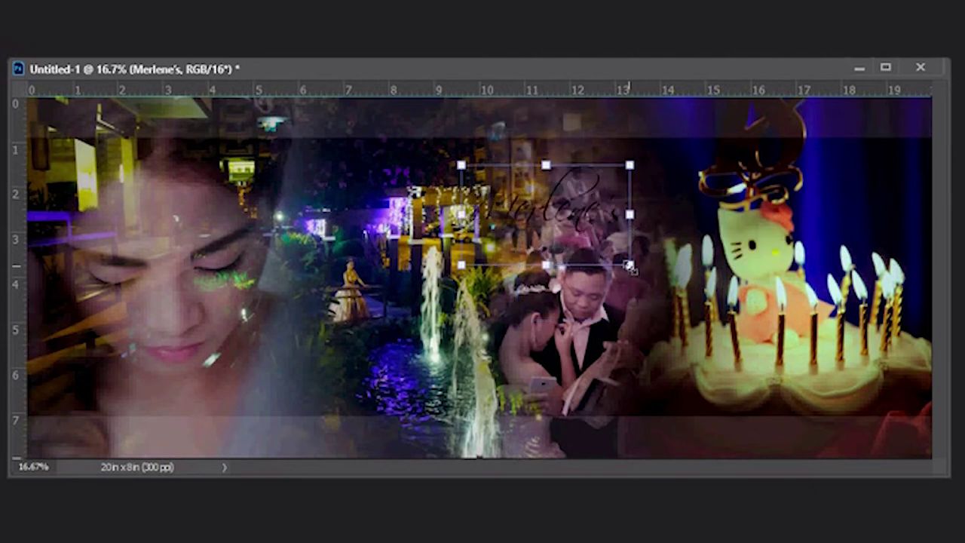
pyautogui.moveTo(630, 266); pyautogui.dragTo(676, 291)
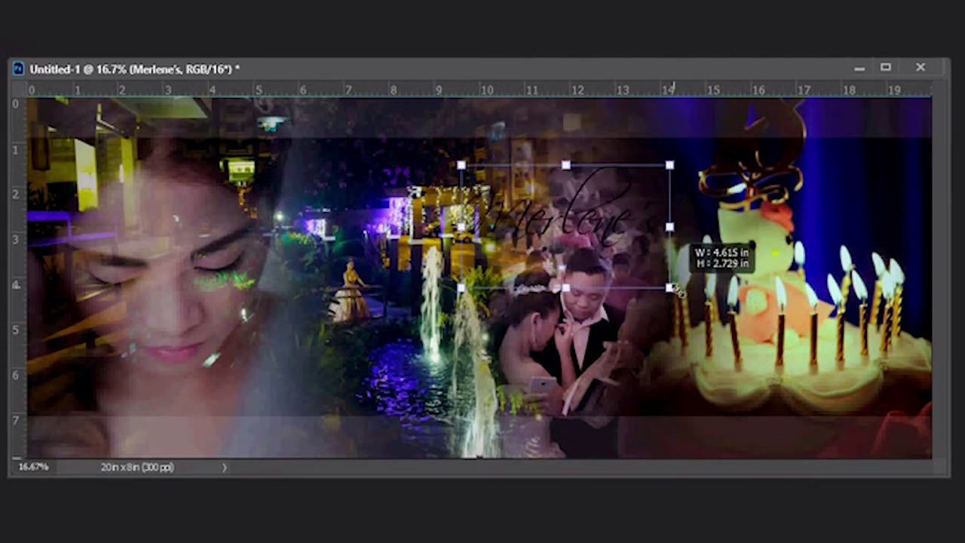
pyautogui.moveTo(676, 291); pyautogui.dragTo(691, 300)
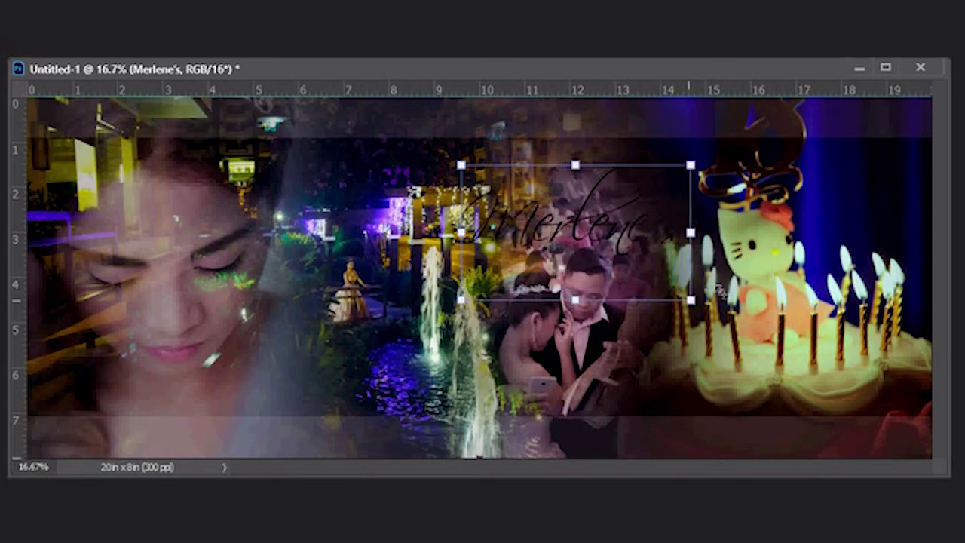
pyautogui.press('Return')
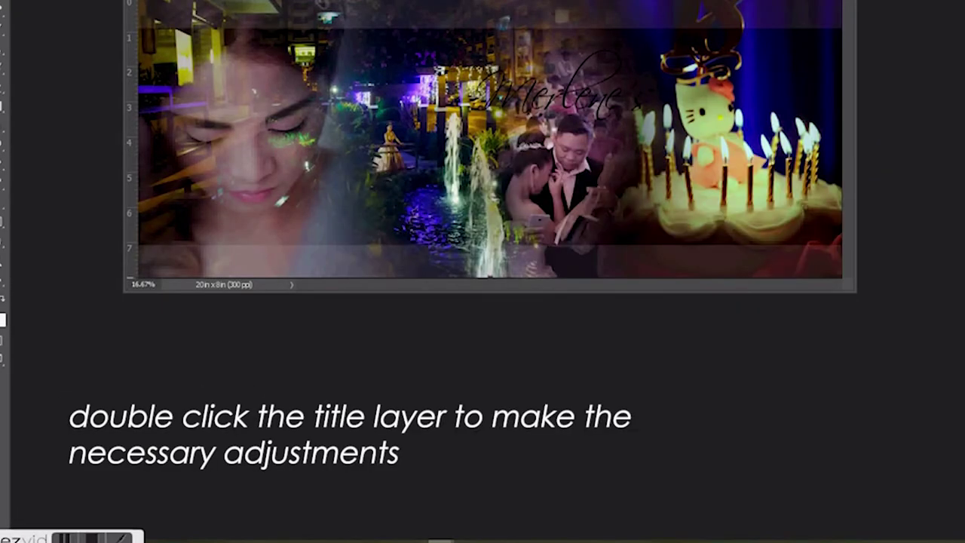
pyautogui.doubleClick(867, 433)
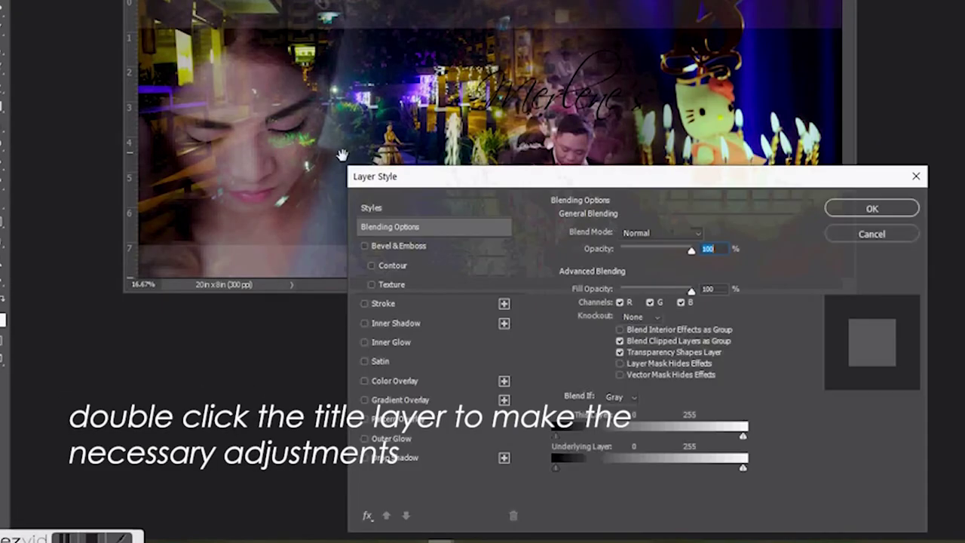
# Step: Give the title a magenta dd23e9 Color Overlay
pyautogui.click(413, 382)
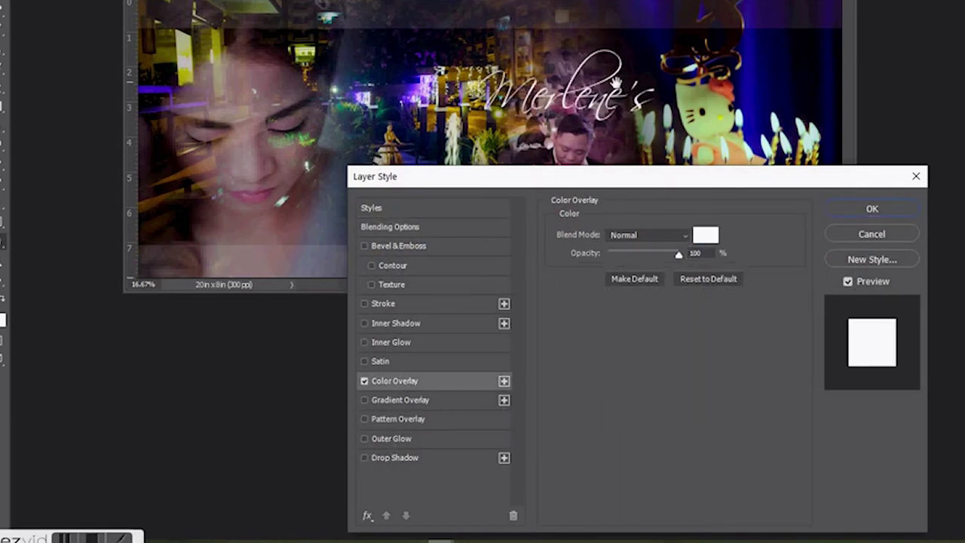
pyautogui.click(706, 240)
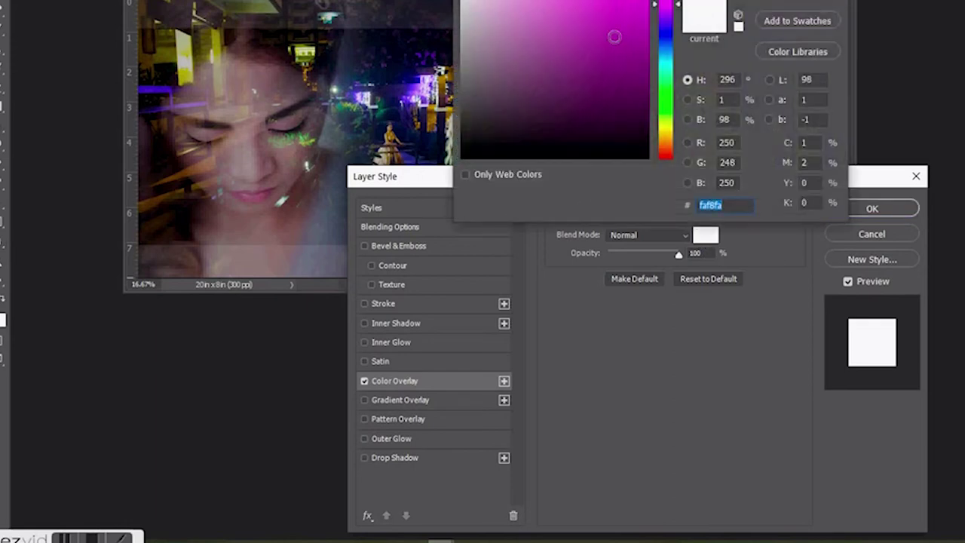
pyautogui.write('dd23e9')
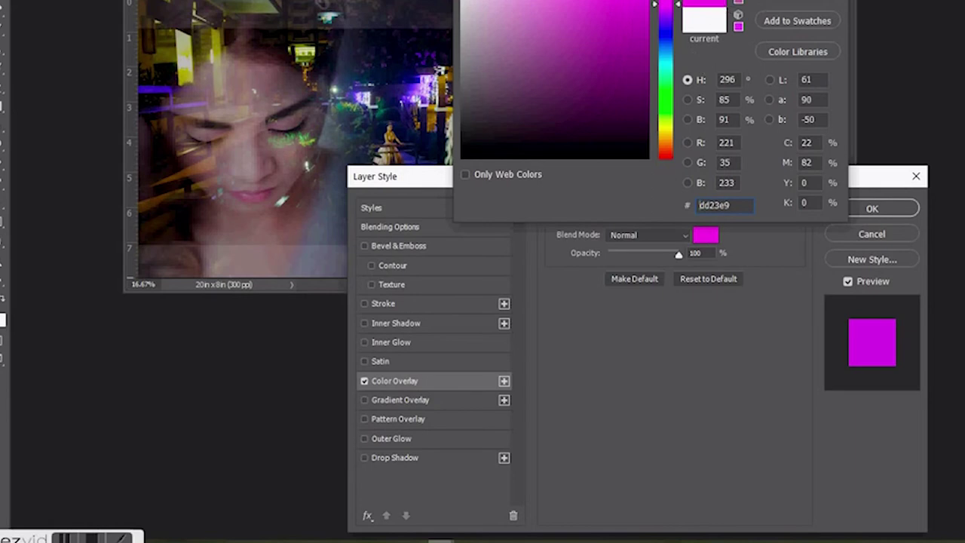
pyautogui.press('Return')
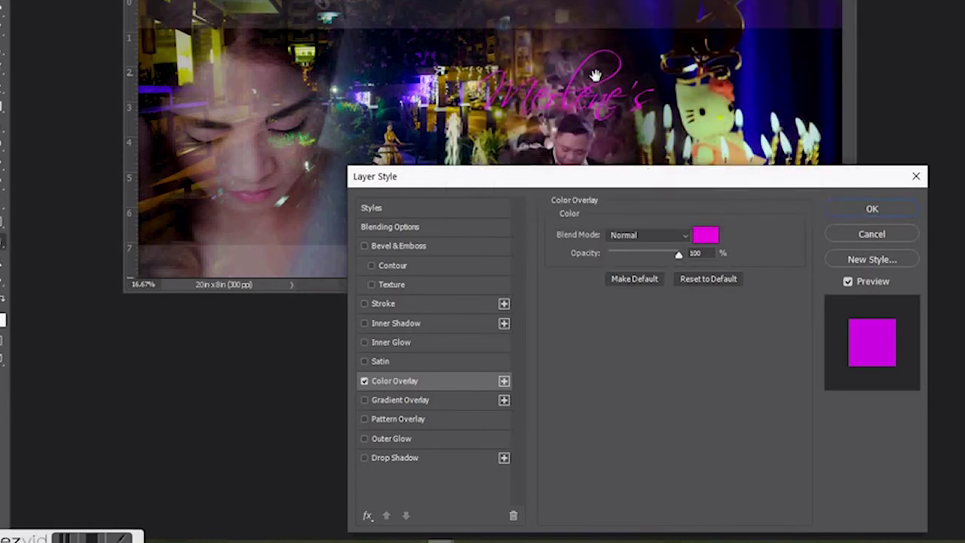
# Step: Add a 14 px white Stroke positioned outside the title letters
pyautogui.click(381, 304)
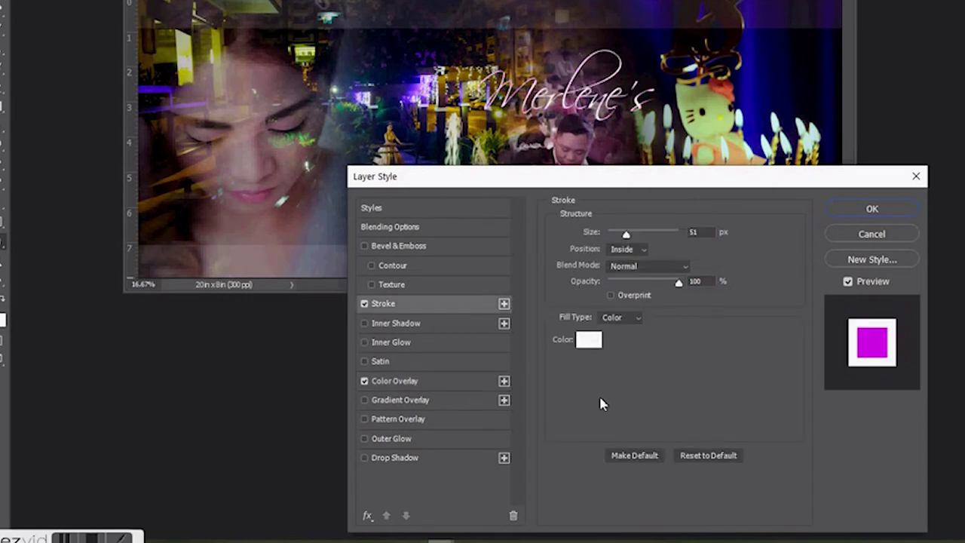
pyautogui.click(639, 252)
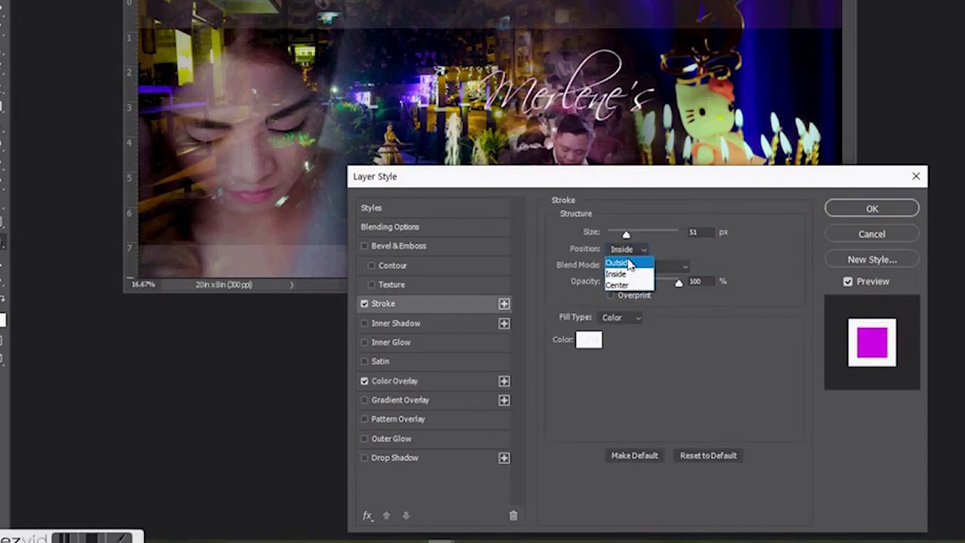
pyautogui.click(629, 263)
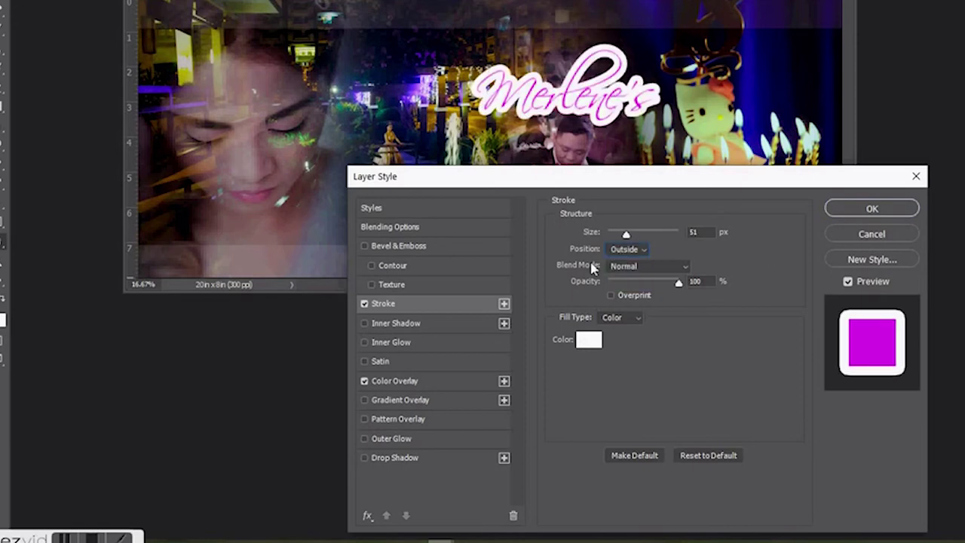
pyautogui.moveTo(626, 235); pyautogui.dragTo(618, 237)
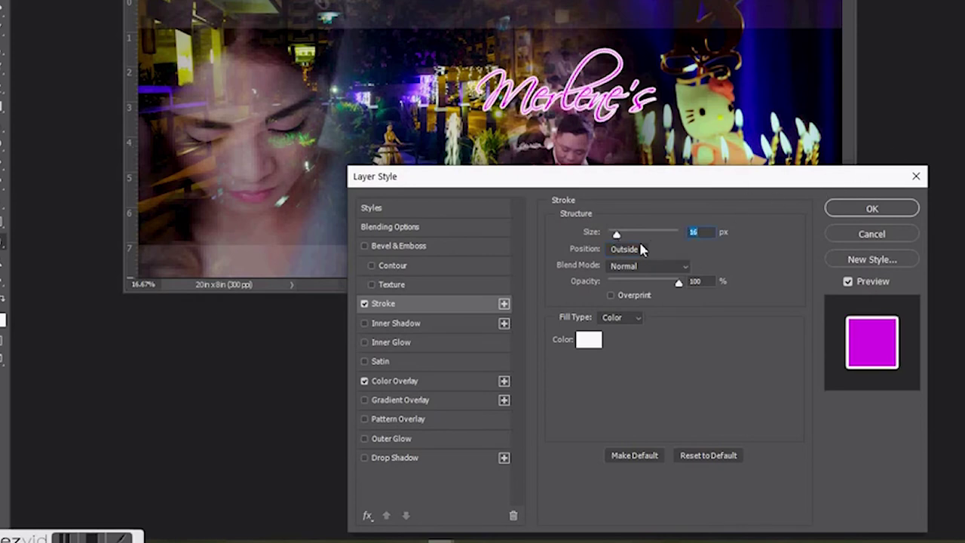
pyautogui.write('14')
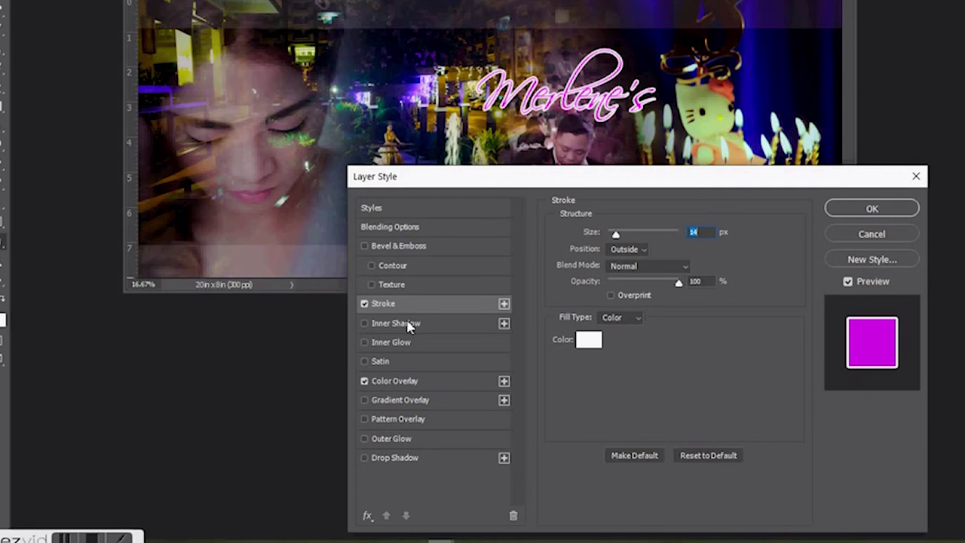
# Step: Add an Emboss with 4 px softening, apply all styles, and nudge the title up to Y 0.58 in
pyautogui.click(409, 254)
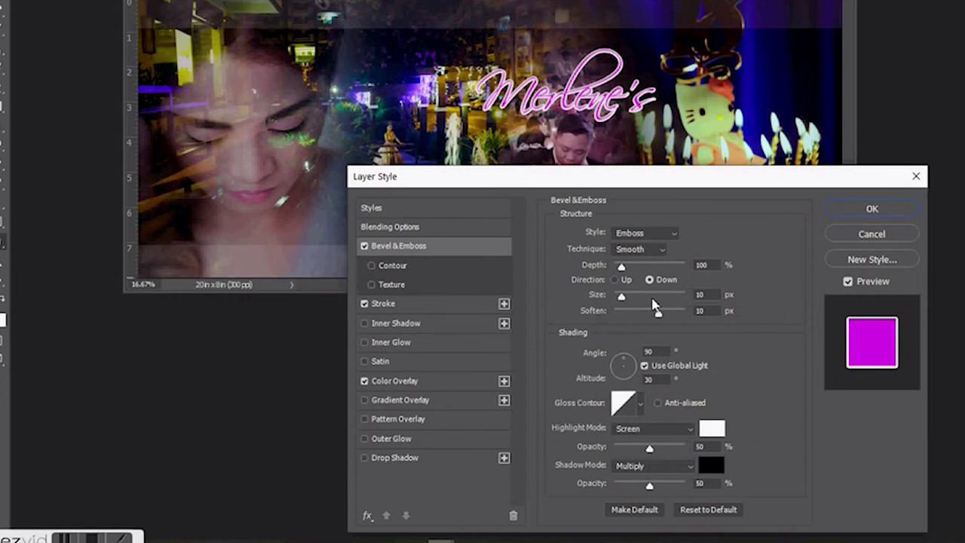
pyautogui.click(628, 280)
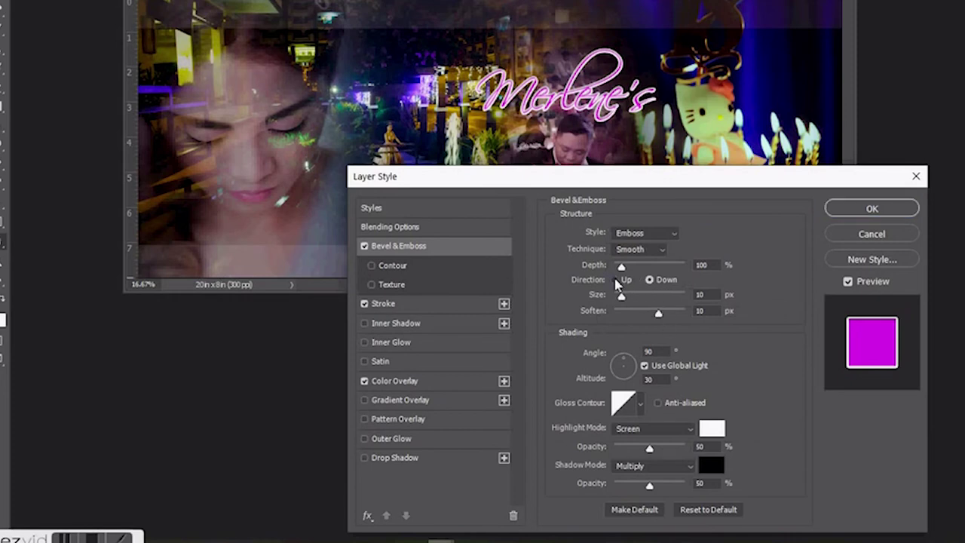
pyautogui.click(663, 279)
pyautogui.moveTo(660, 312); pyautogui.dragTo(630, 299)
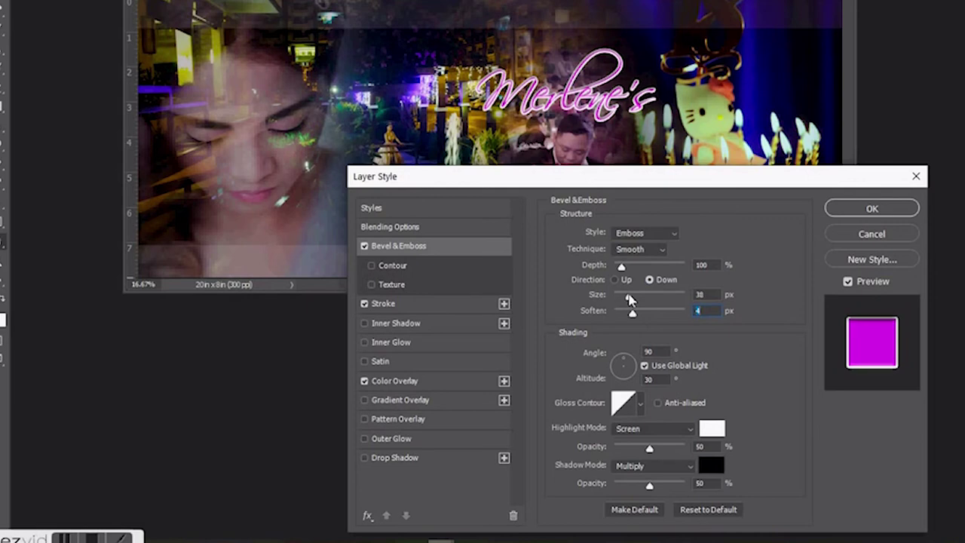
pyautogui.click(630, 299)
pyautogui.click(873, 209)
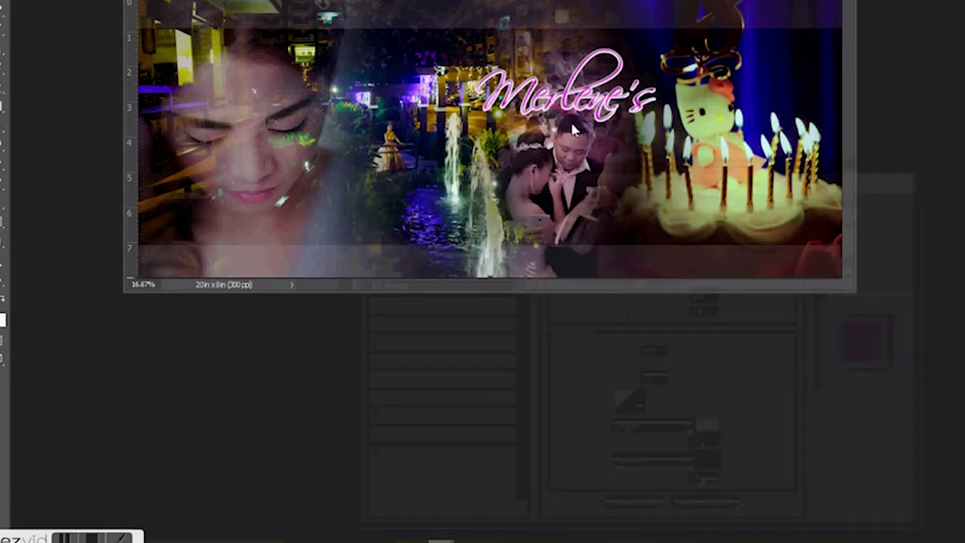
pyautogui.moveTo(616, 109)
pyautogui.mouseDown()
pyautogui.moveTo(648, 75)
pyautogui.moveTo(646, 91)
pyautogui.mouseUp()
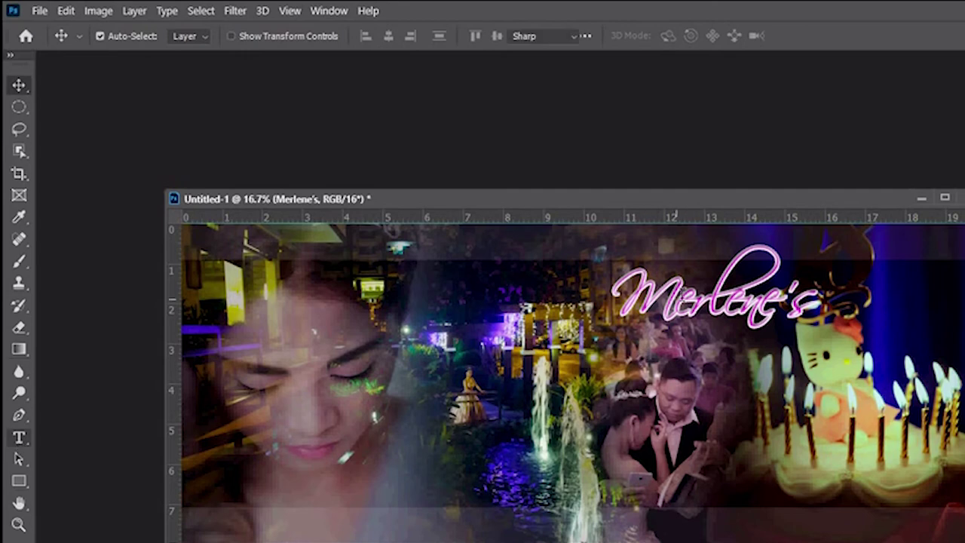
# Step: Change the name title's font size to 60 pt
pyautogui.click(19, 438)
pyautogui.moveTo(675, 263); pyautogui.dragTo(816, 367)
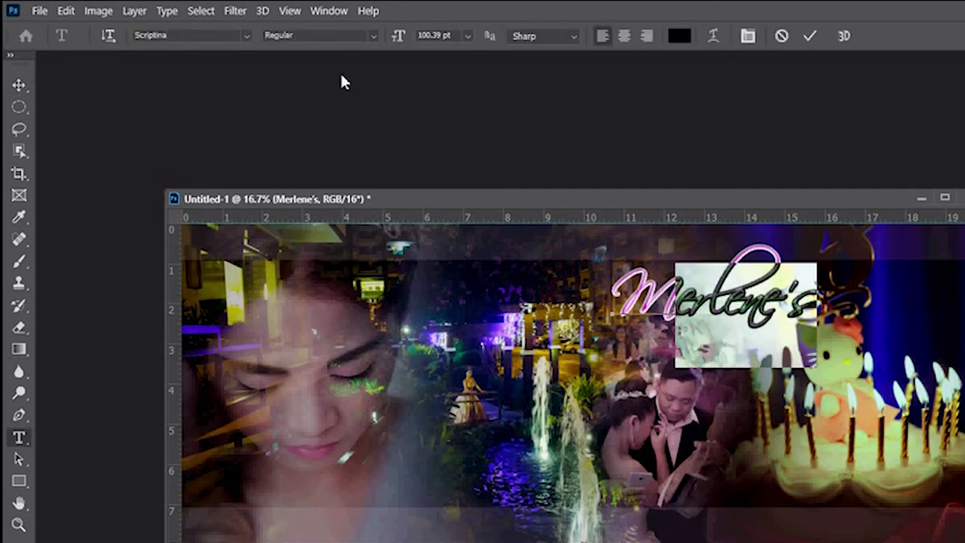
pyautogui.click(466, 37)
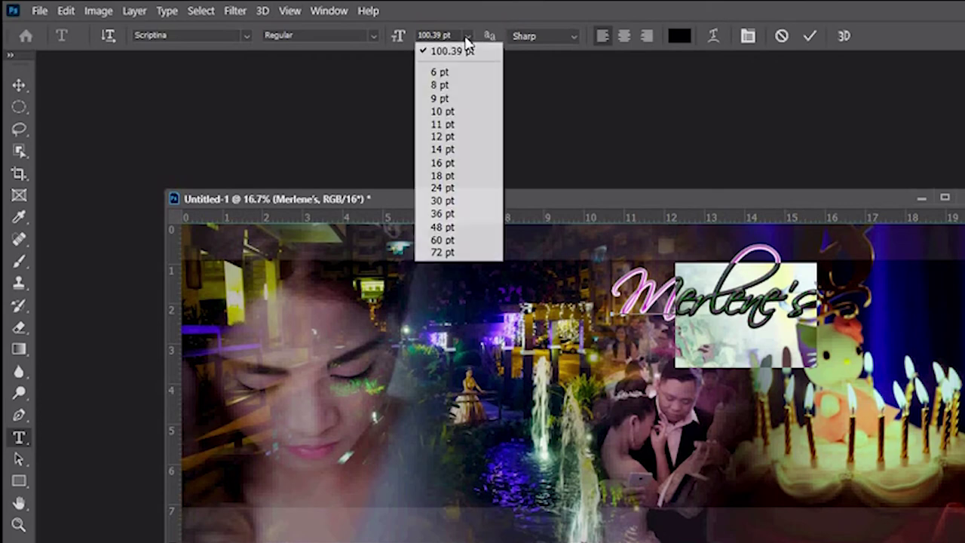
pyautogui.click(442, 240)
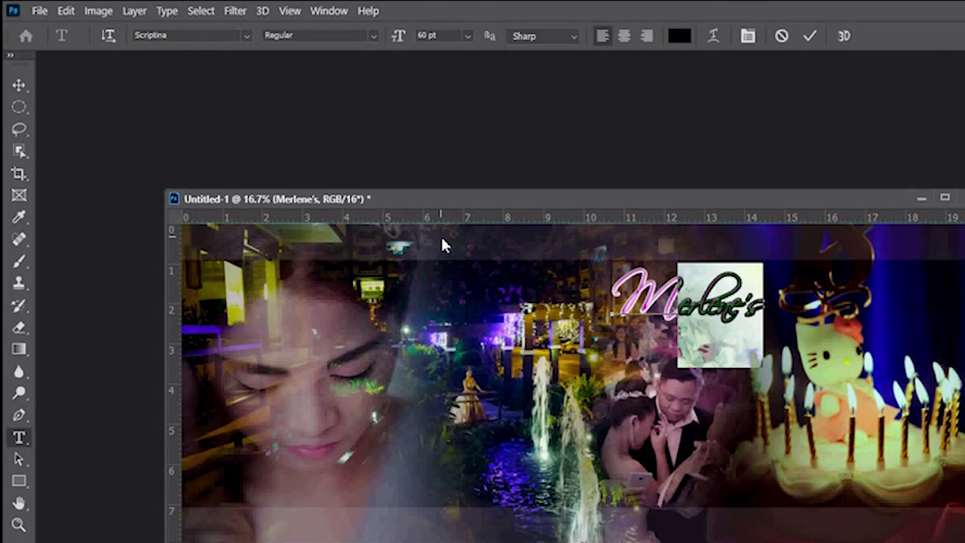
pyautogui.click(21, 84)
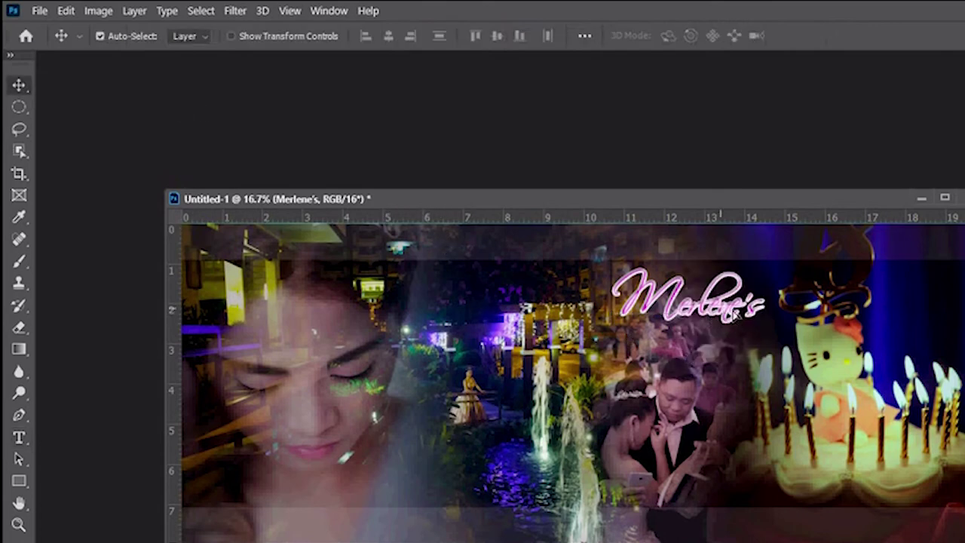
# Step: Position the title above the couple photo and start a new text line beneath it
pyautogui.moveTo(725, 317); pyautogui.dragTo(744, 315)
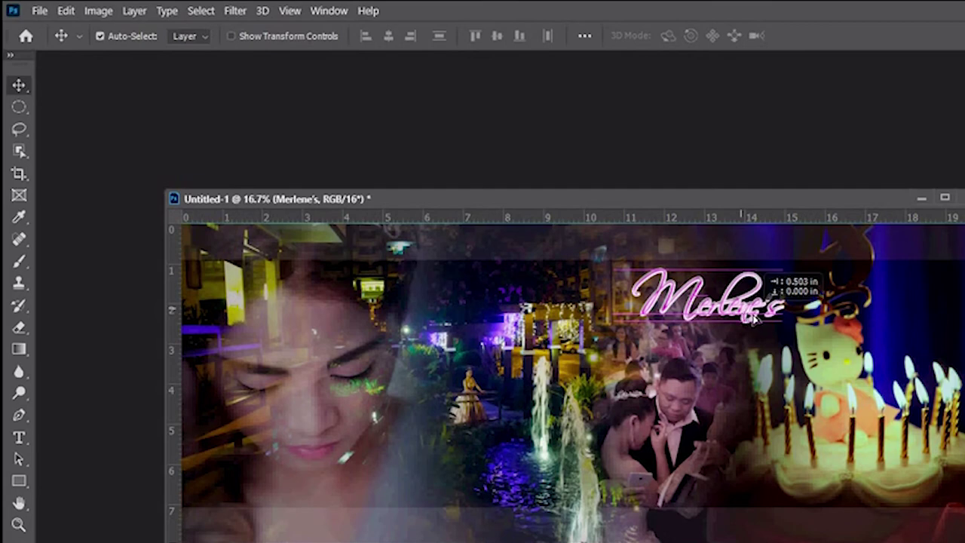
pyautogui.moveTo(743, 315)
pyautogui.mouseDown()
pyautogui.moveTo(750, 326)
pyautogui.moveTo(714, 312)
pyautogui.moveTo(713, 284)
pyautogui.mouseUp()
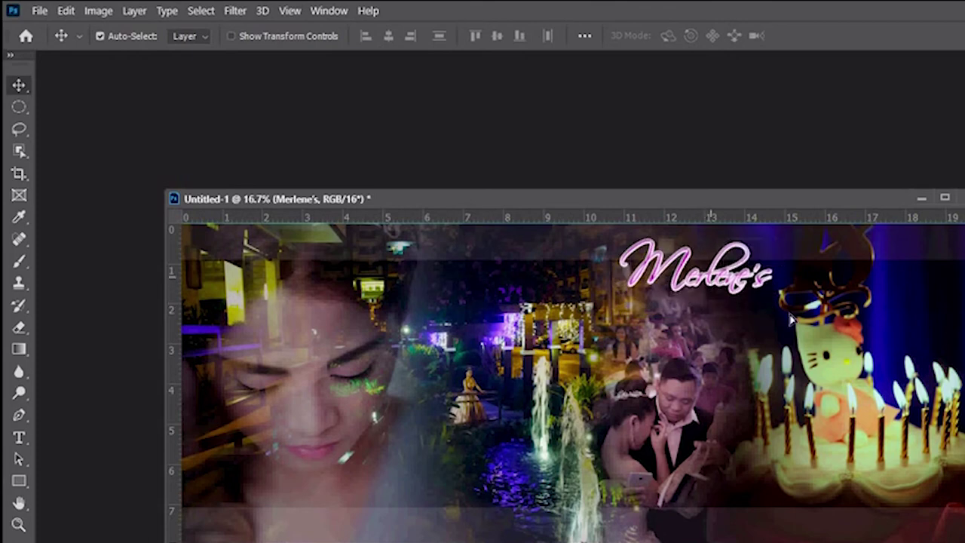
pyautogui.hotkey('shift', 'Down')
pyautogui.hotkey('shift', 'Down')
pyautogui.hotkey('shift', 'Down')
pyautogui.hotkey('shift', 'Down')
pyautogui.hotkey('shift', 'Down')
pyautogui.hotkey('shift', 'Down')
pyautogui.hotkey('shift', 'Left')
pyautogui.hotkey('shift', 'Left')
pyautogui.hotkey('shift', 'Left')
pyautogui.hotkey('shift', 'Left')
pyautogui.hotkey('shift', 'Left')
pyautogui.hotkey('shift', 'Left')
pyautogui.hotkey('shift', 'Left')
pyautogui.hotkey('shift', 'Left')
pyautogui.hotkey('shift', 'Left')
pyautogui.hotkey('shift', 'Left')
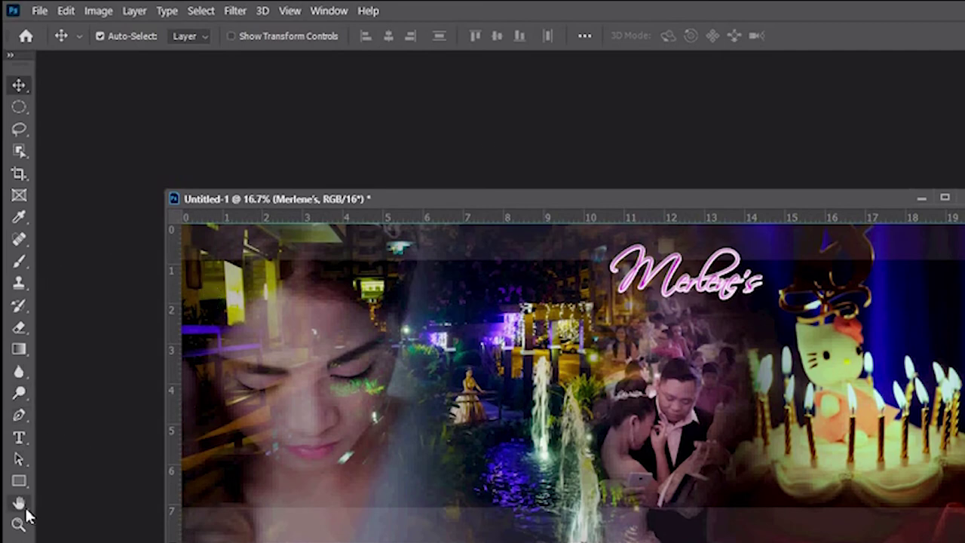
pyautogui.click(18, 438)
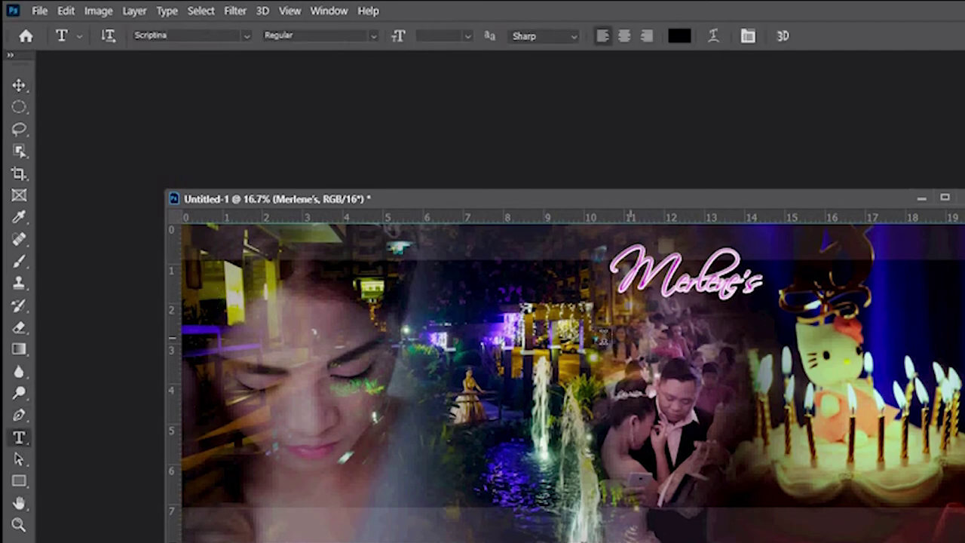
pyautogui.click(540, 332)
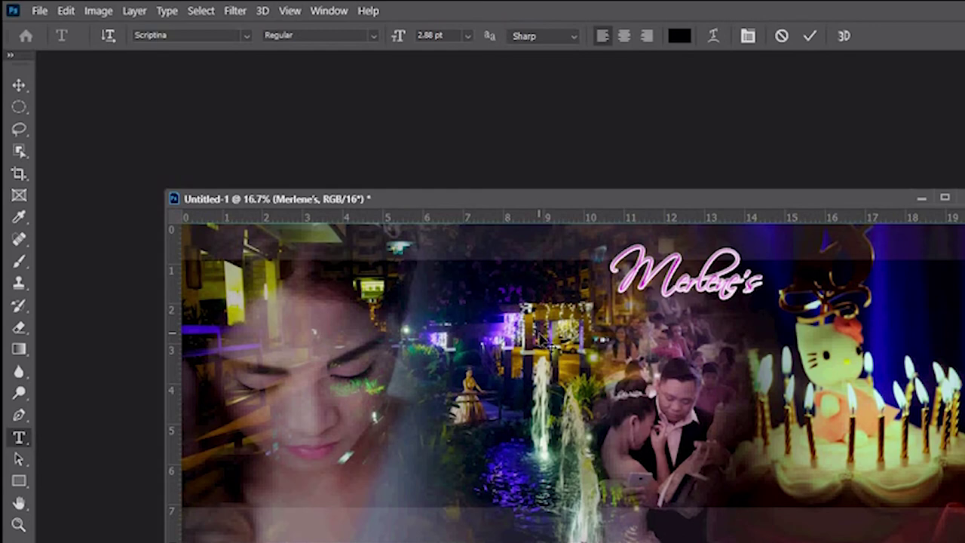
# Step: Commit the 18th Birthday text, scale it up below the title, and begin its Color Overlay
pyautogui.click(19, 87)
pyautogui.press('v')
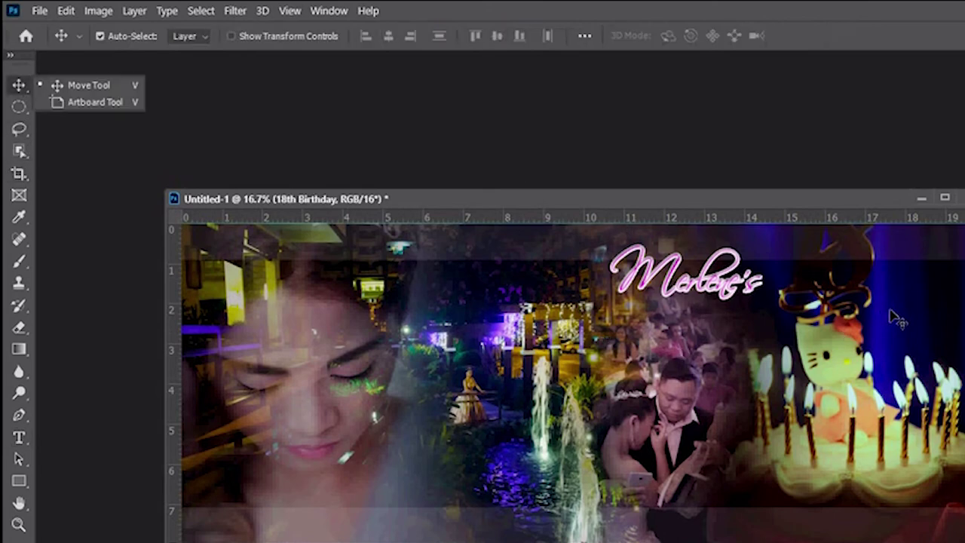
pyautogui.hotkey('ctrl', 't')
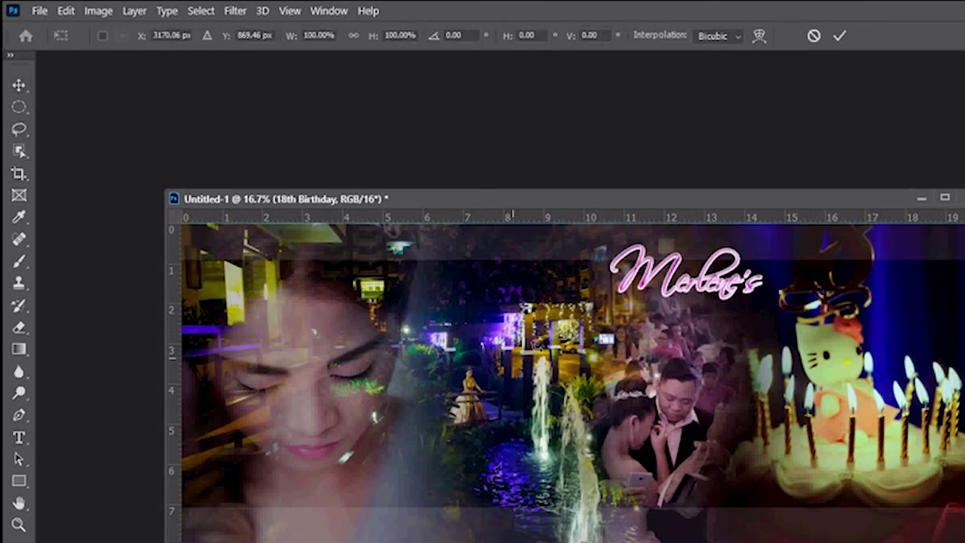
pyautogui.moveTo(612, 345)
pyautogui.mouseDown()
pyautogui.moveTo(742, 399)
pyautogui.moveTo(757, 351)
pyautogui.mouseUp()
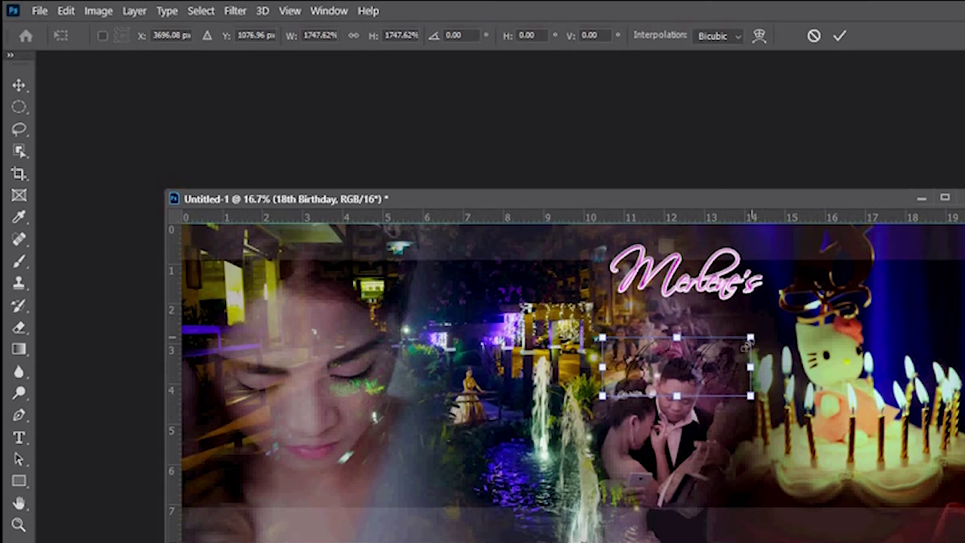
pyautogui.click(15, 85)
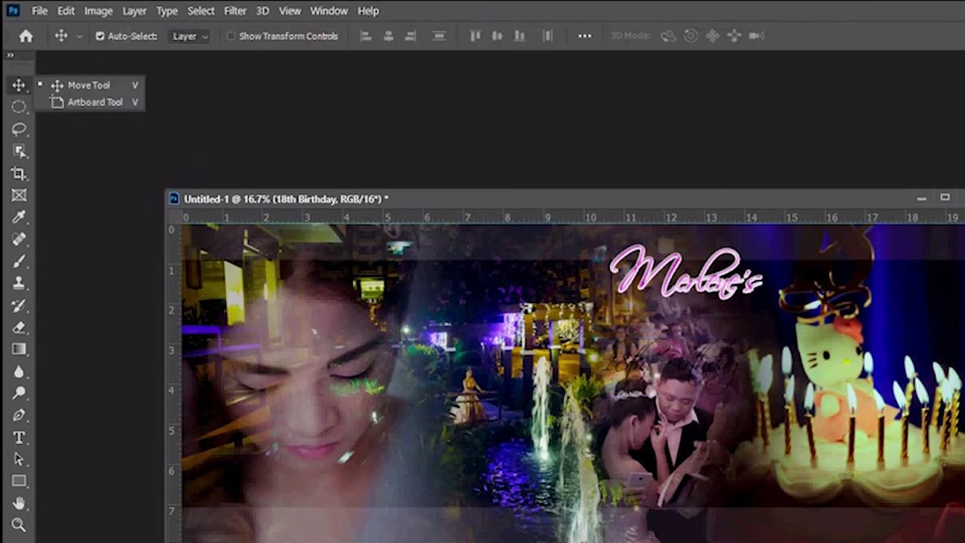
pyautogui.press('Escape')
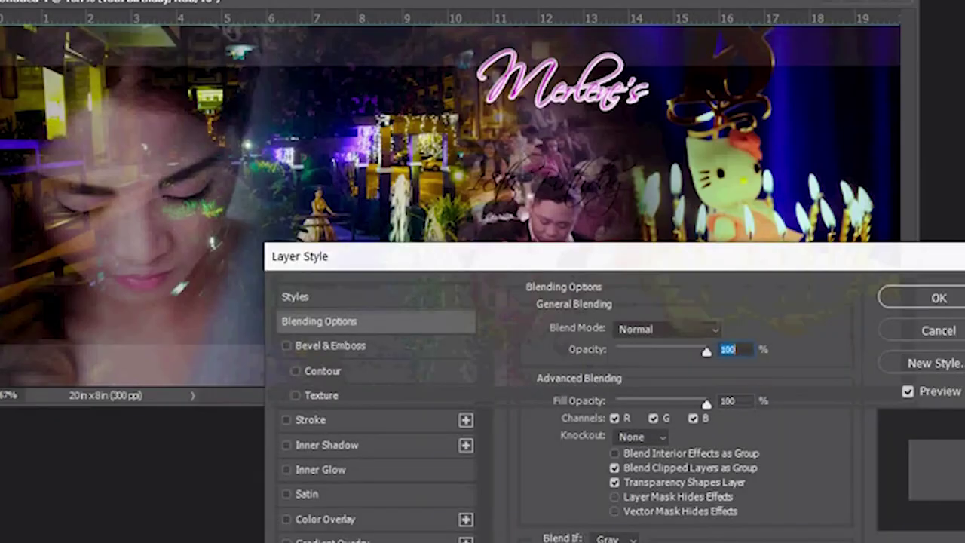
pyautogui.click(329, 521)
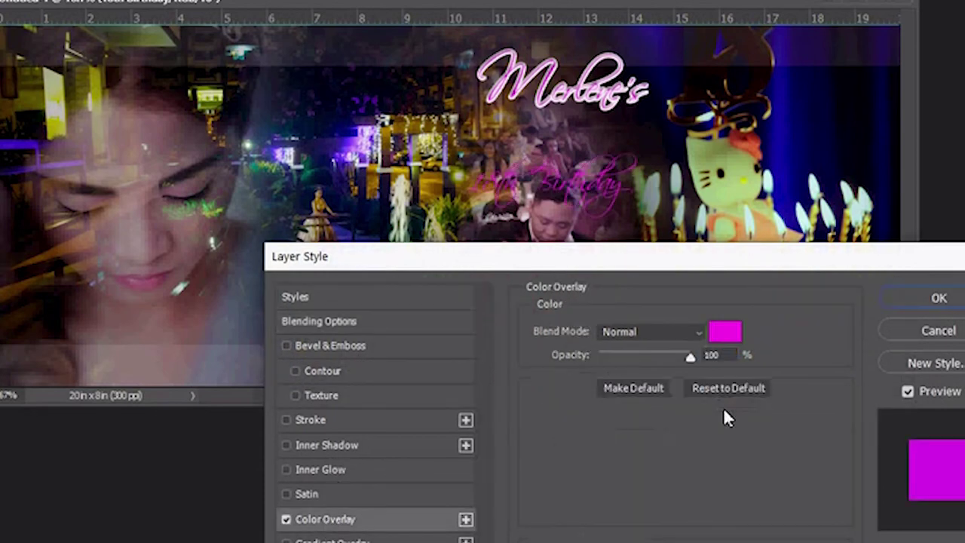
# Step: Give the 18th Birthday text a #f9f7f9 near-white Color Overlay
pyautogui.click(725, 332)
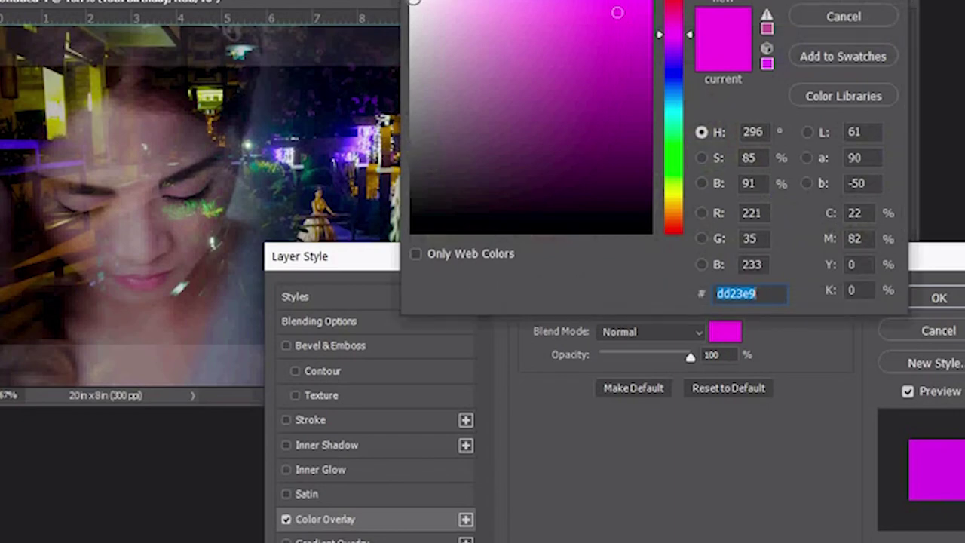
pyautogui.write('f9f7f9')
pyautogui.press('Return')
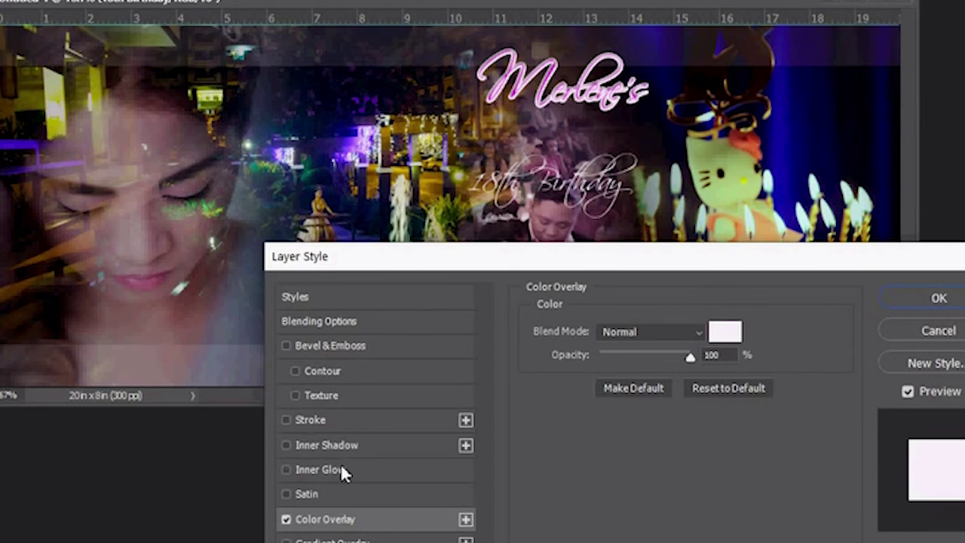
# Step: Add a thin magenta Stroke of about 5 px and apply the layer styles
pyautogui.click(304, 420)
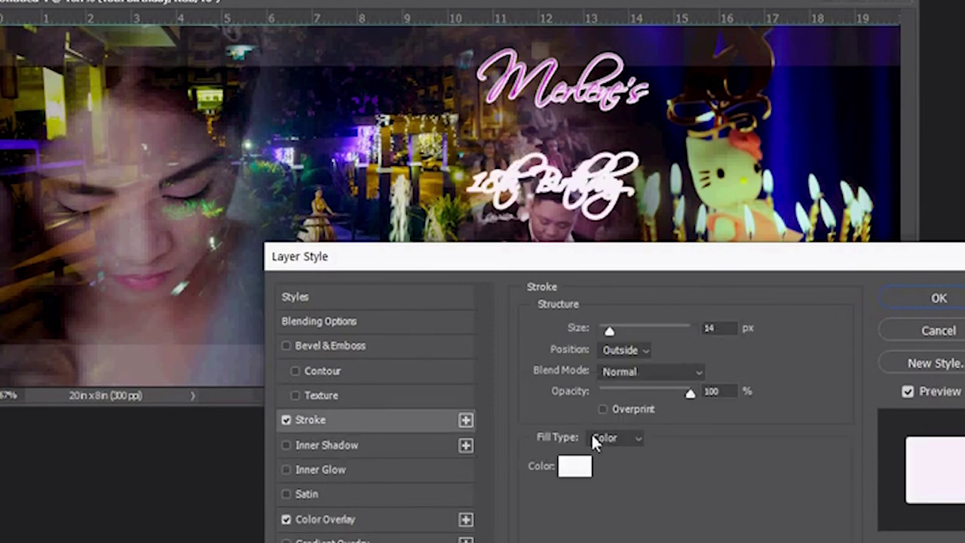
pyautogui.click(561, 467)
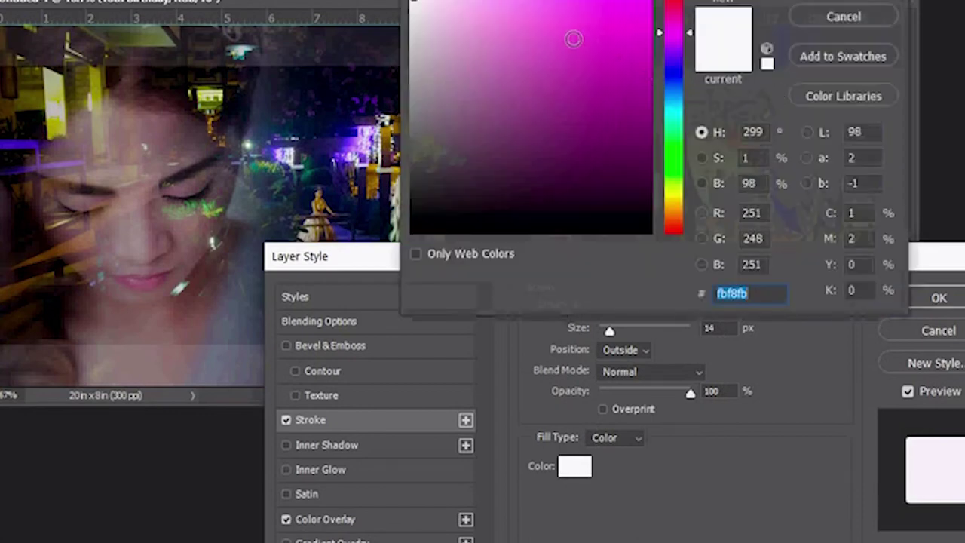
pyautogui.moveTo(575, 40); pyautogui.dragTo(583, 57)
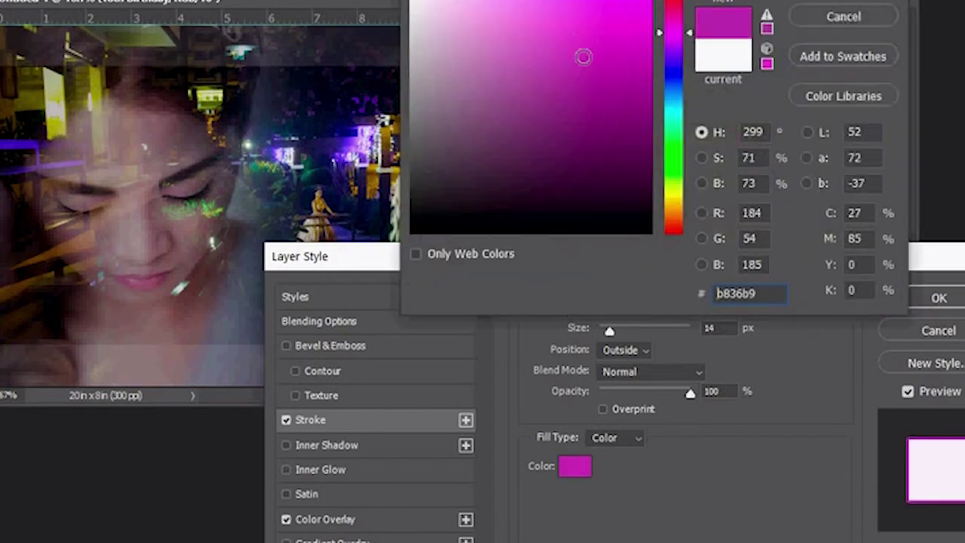
pyautogui.press('Return')
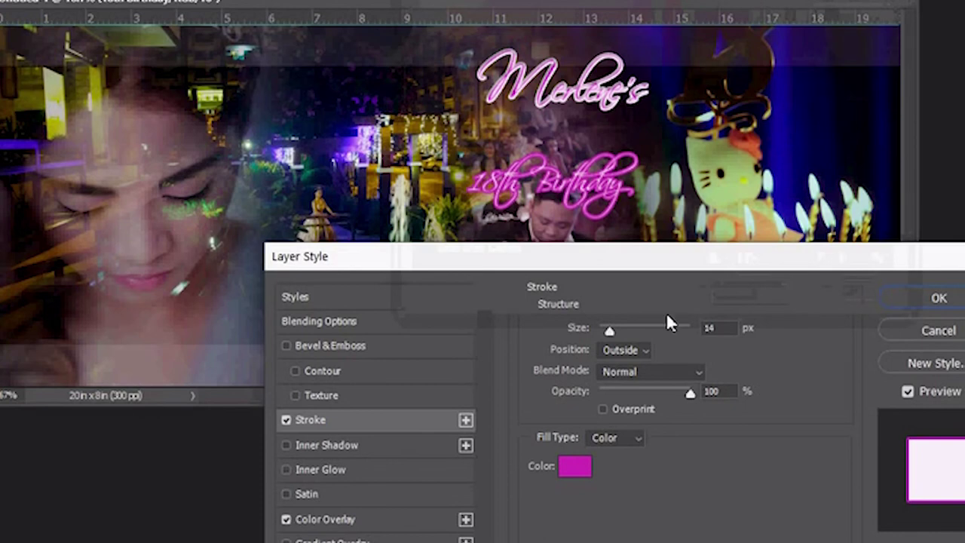
pyautogui.moveTo(607, 332); pyautogui.dragTo(603, 329)
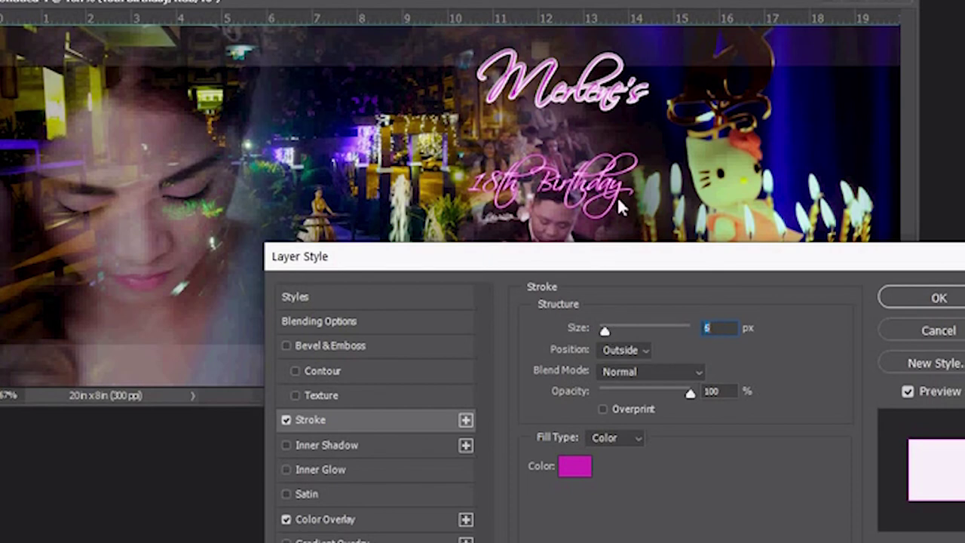
pyautogui.click(938, 298)
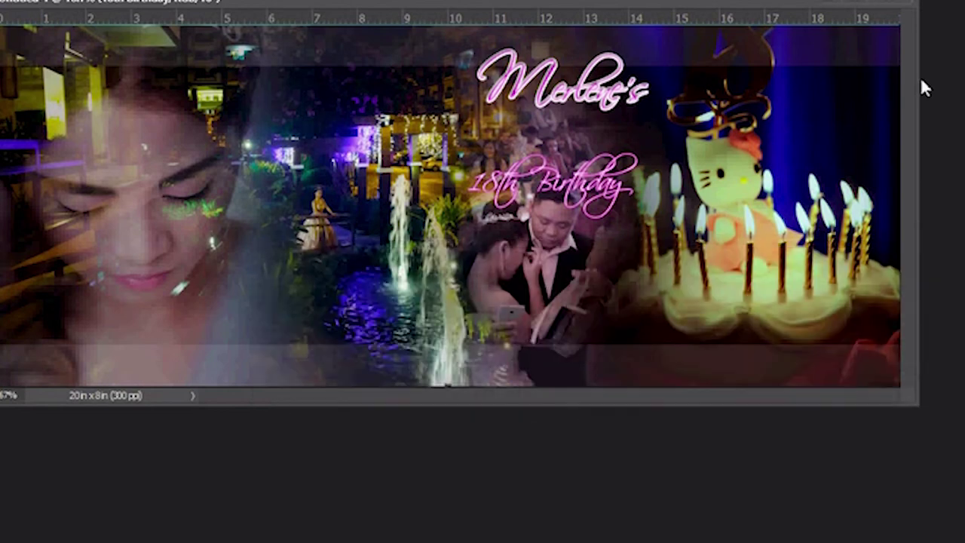
# Step: Enlarge the 18th Birthday text with Free Transform
pyautogui.hotkey('ctrl', 't')
pyautogui.moveTo(639, 149); pyautogui.dragTo(701, 113)
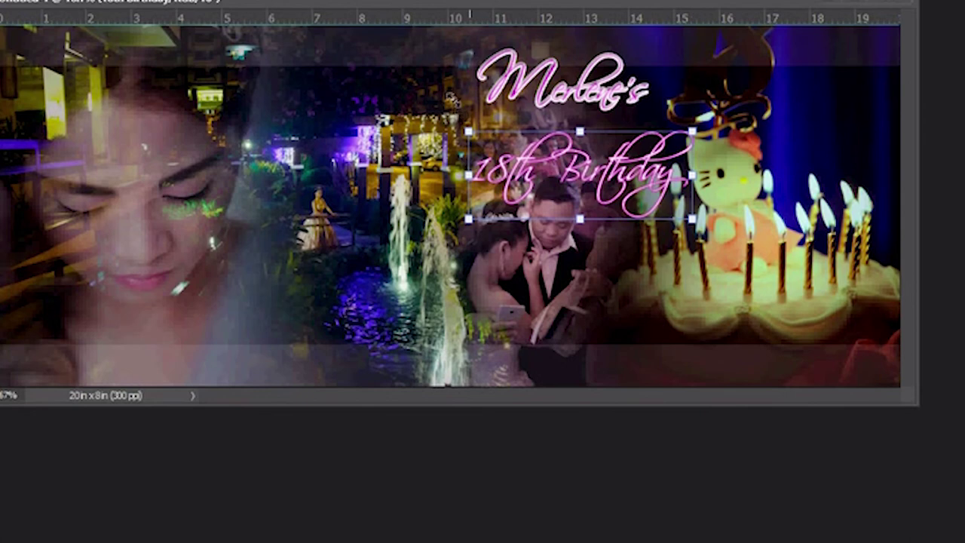
pyautogui.moveTo(468, 131); pyautogui.dragTo(438, 120)
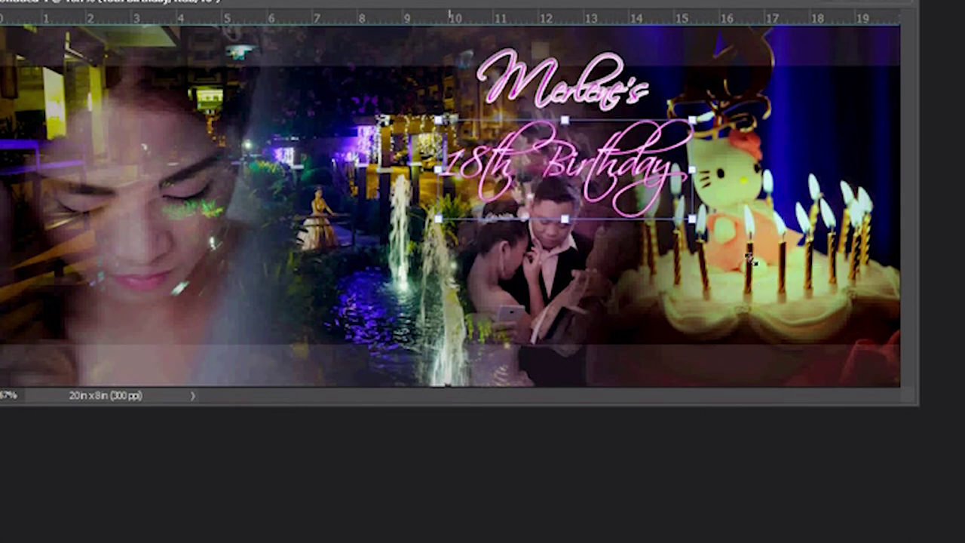
pyautogui.moveTo(692, 220)
pyautogui.mouseDown()
pyautogui.moveTo(714, 236)
pyautogui.moveTo(656, 215)
pyautogui.mouseUp()
# Step: Position the 18th Birthday text directly beneath the Merlene's title, nudged slightly right
pyautogui.moveTo(624, 172)
pyautogui.mouseDown()
pyautogui.moveTo(640, 154)
pyautogui.moveTo(659, 155)
pyautogui.mouseUp()
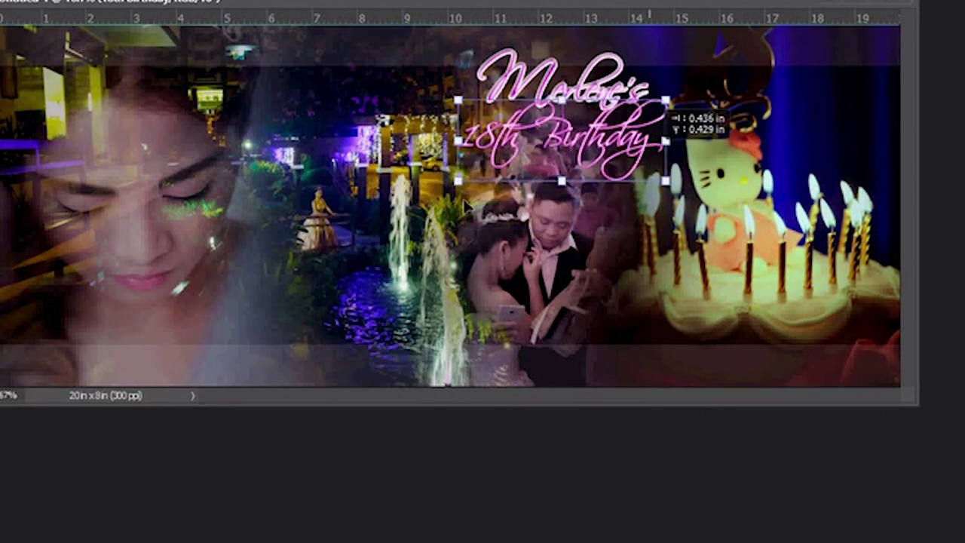
pyautogui.click(458, 97)
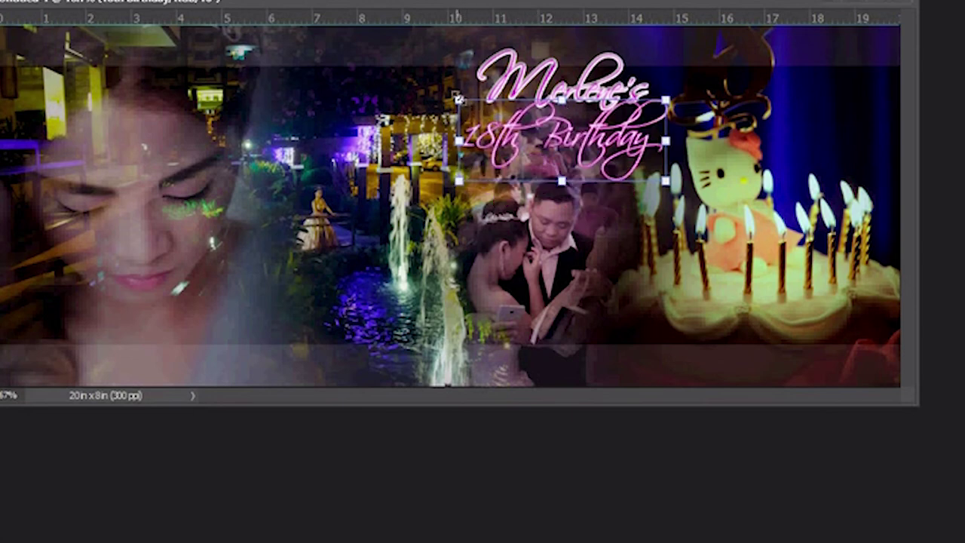
pyautogui.press('Return')
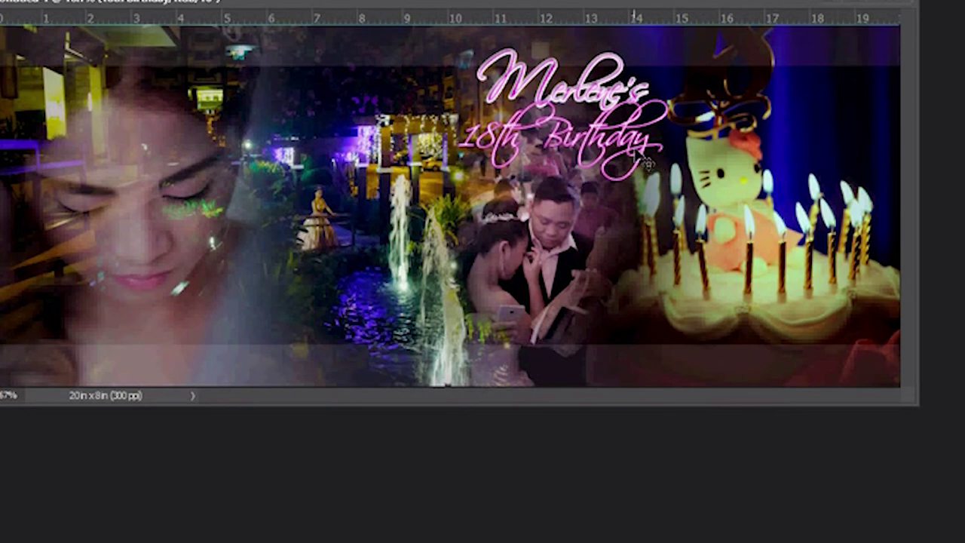
pyautogui.moveTo(630, 159); pyautogui.dragTo(643, 162)
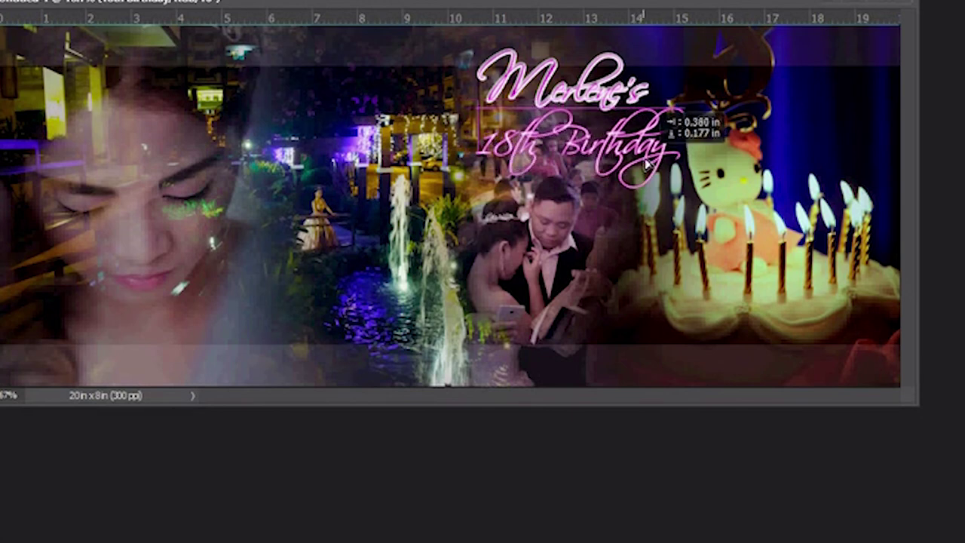
pyautogui.moveTo(642, 162); pyautogui.dragTo(642, 162)
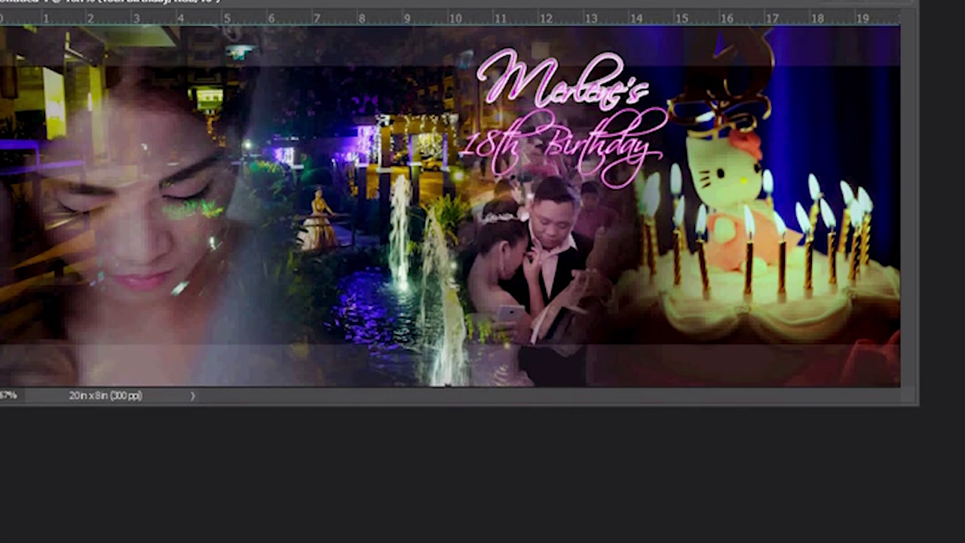
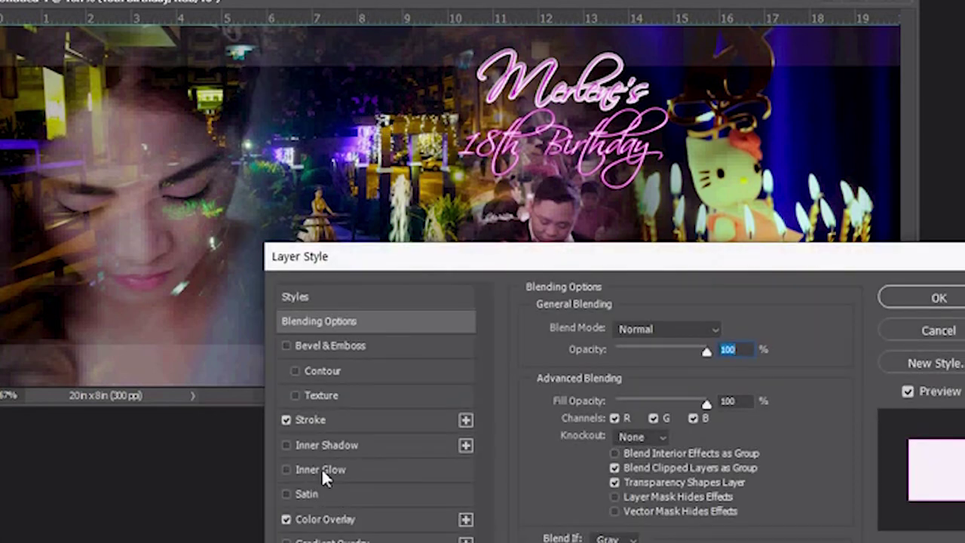
# Step: Change the birthday title's Color Overlay colour to magenta #e144eb
pyautogui.click(323, 520)
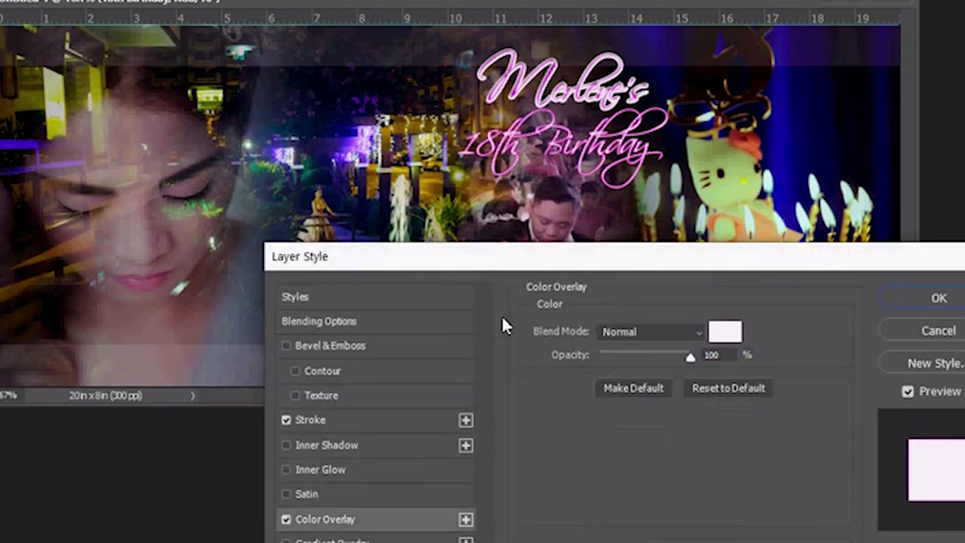
pyautogui.click(730, 335)
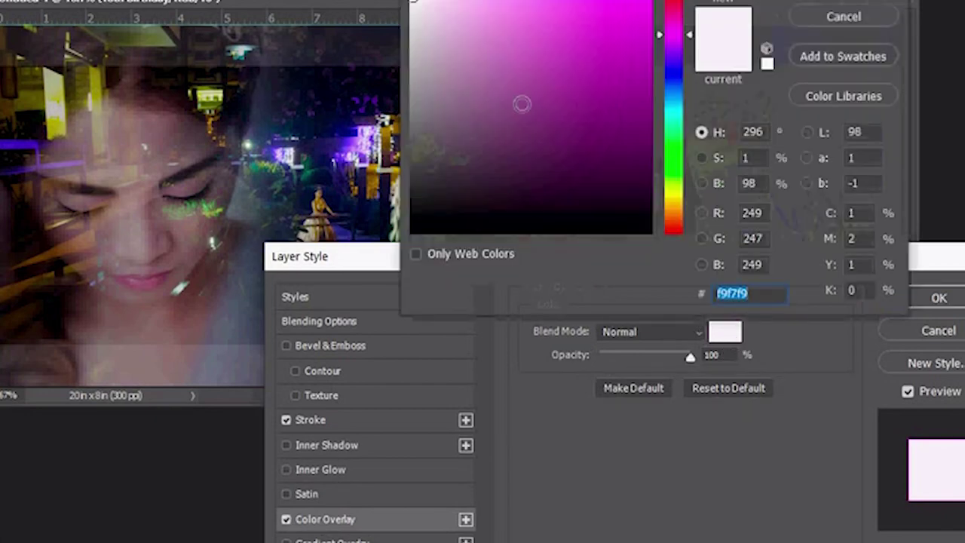
pyautogui.click(582, 10)
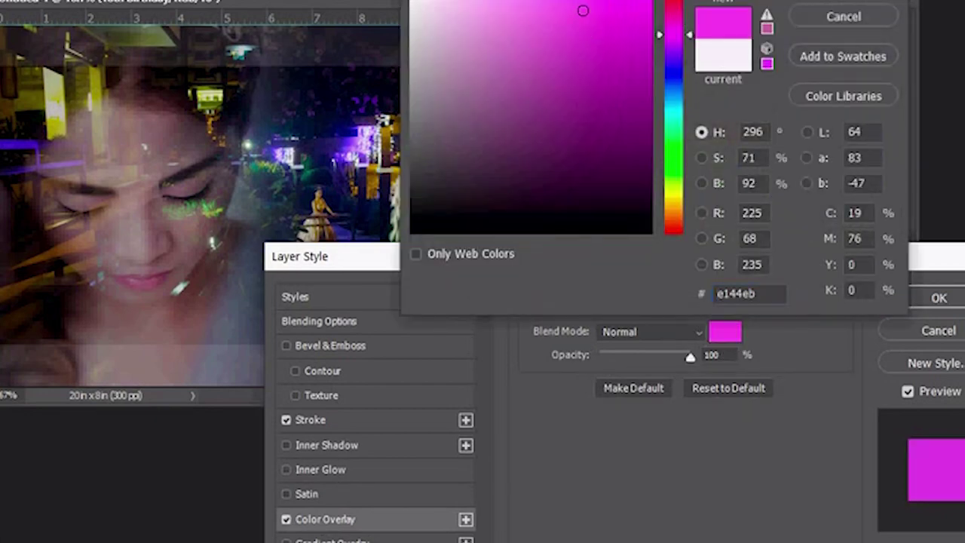
pyautogui.press('Return')
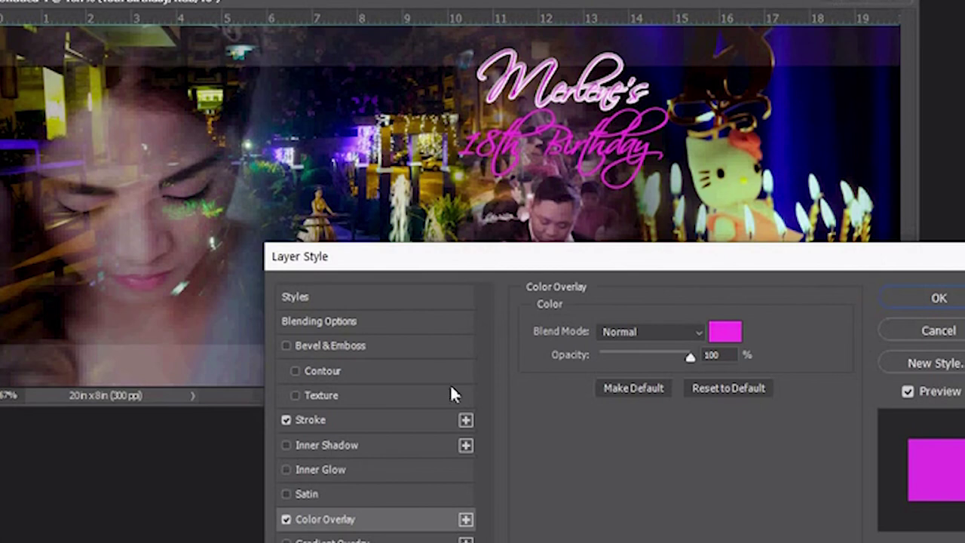
pyautogui.click(306, 425)
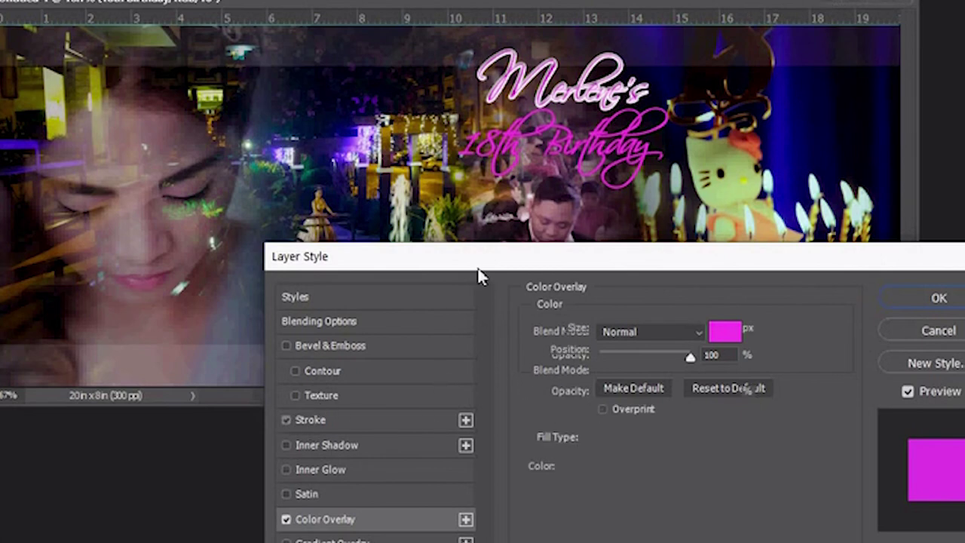
# Step: Set the text stroke colour to white faf9fa
pyautogui.click(572, 467)
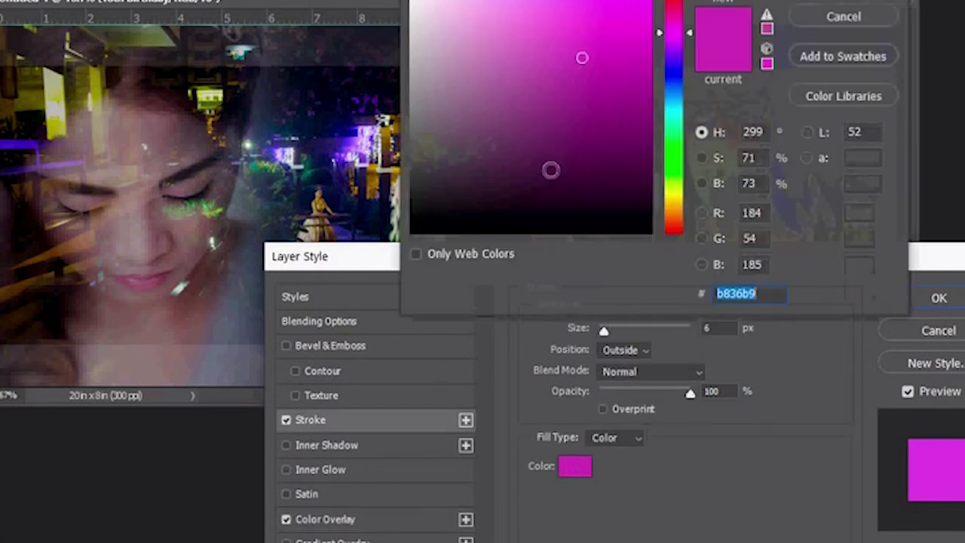
pyautogui.write('faf9fa')
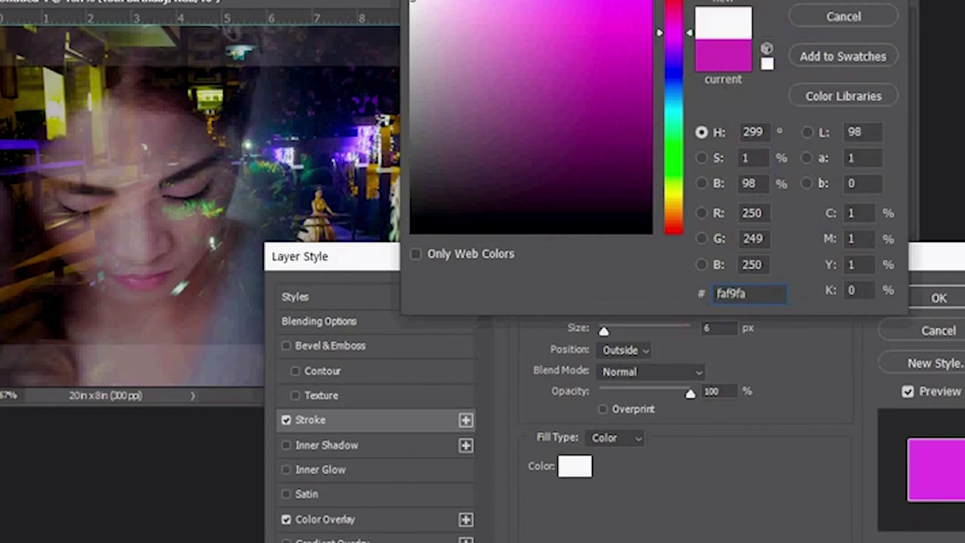
pyautogui.press('Return')
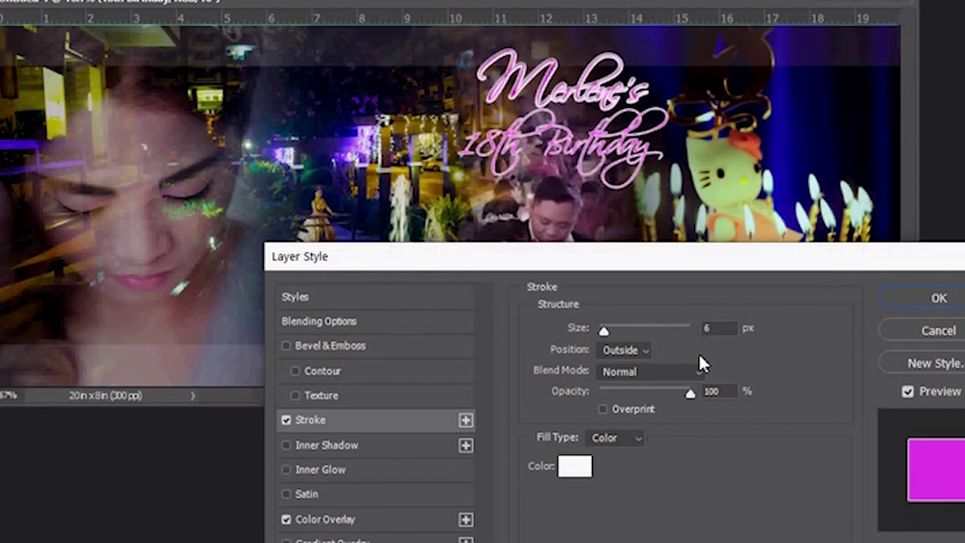
# Step: Make the stroke 14 px positioned outside and apply the layer style
pyautogui.moveTo(604, 330); pyautogui.dragTo(609, 328)
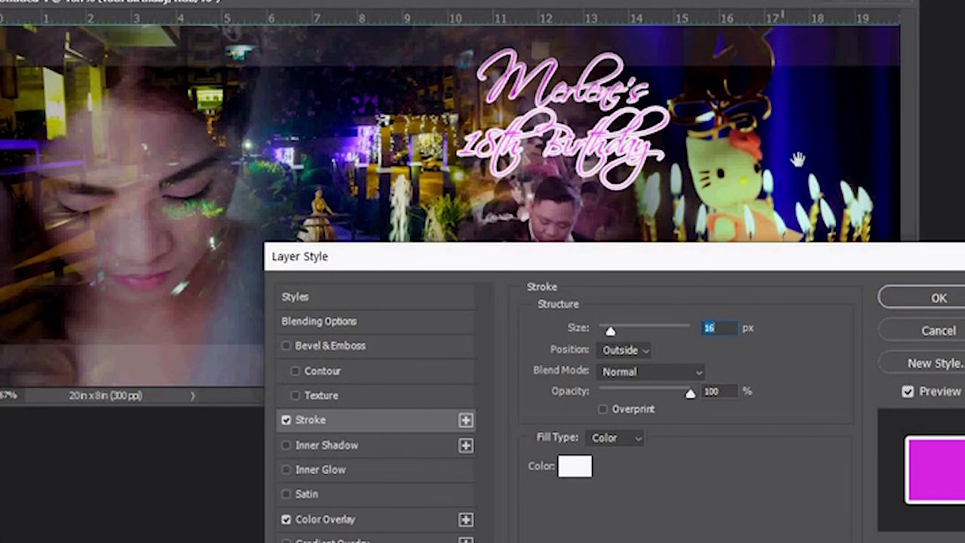
pyautogui.write('14')
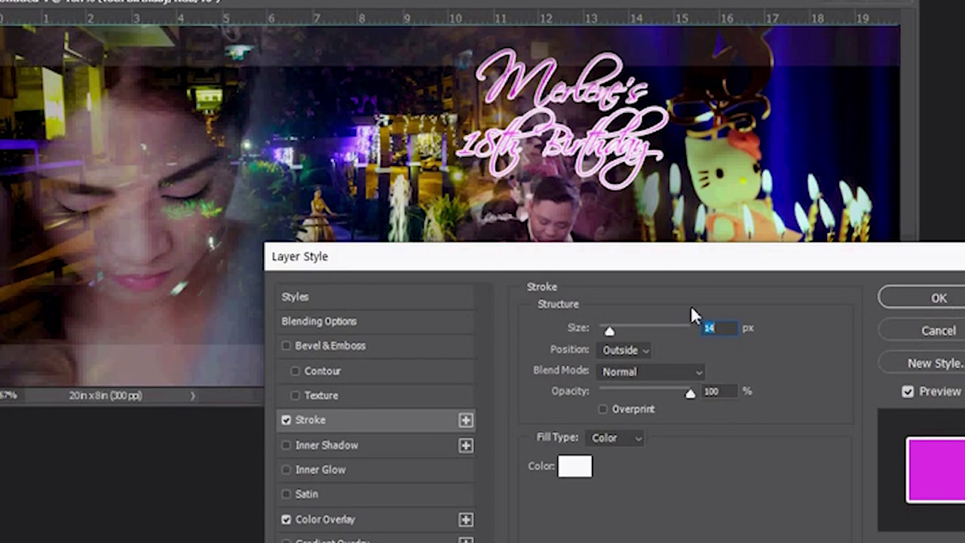
pyautogui.write('10')
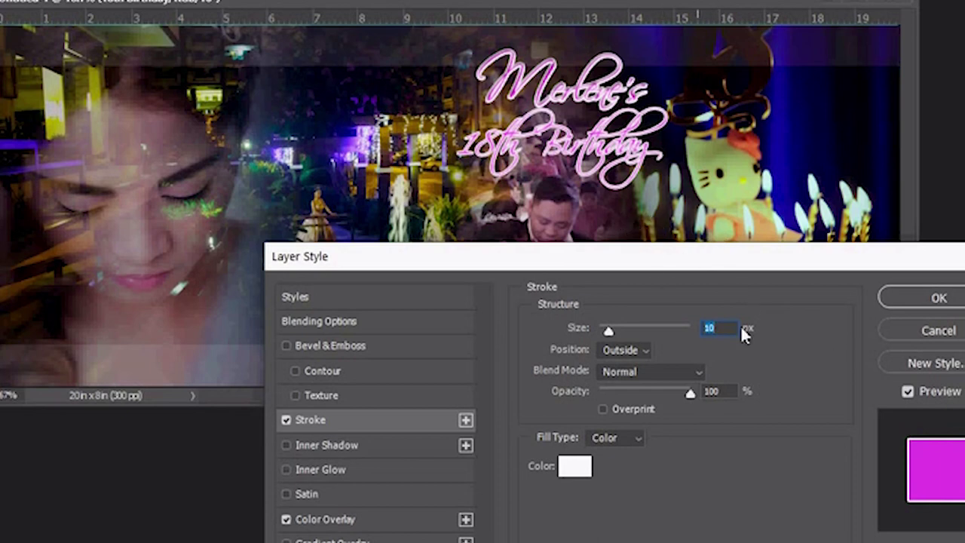
pyautogui.moveTo(605, 328); pyautogui.dragTo(610, 333)
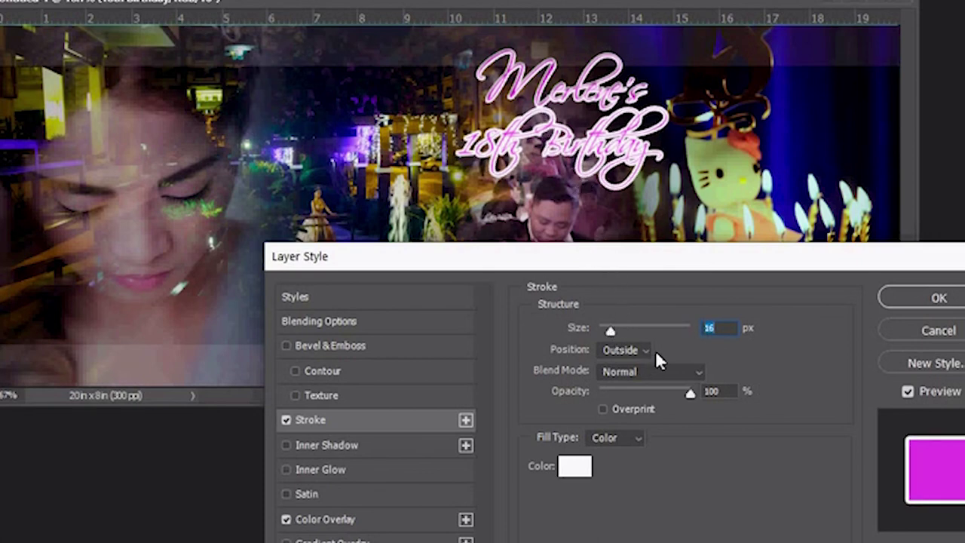
pyautogui.write('14')
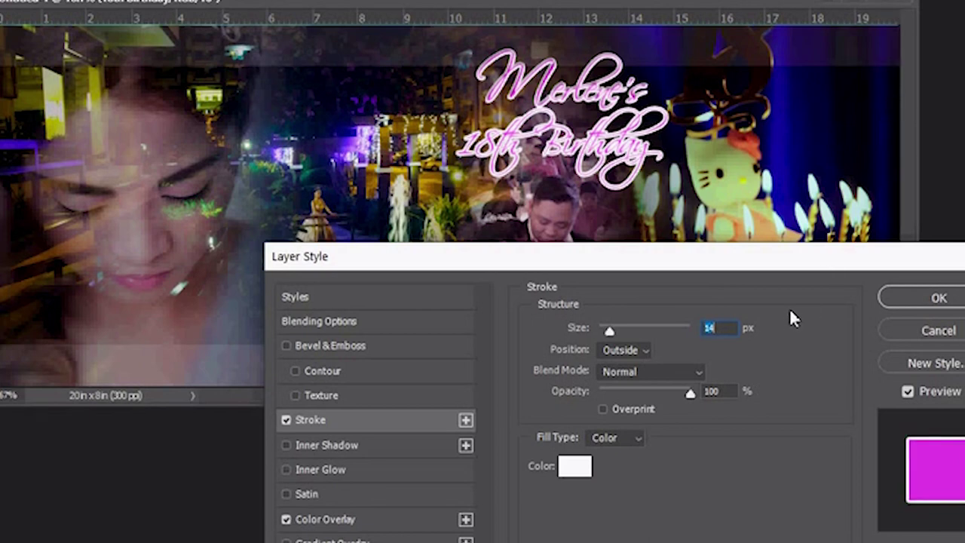
pyautogui.click(937, 298)
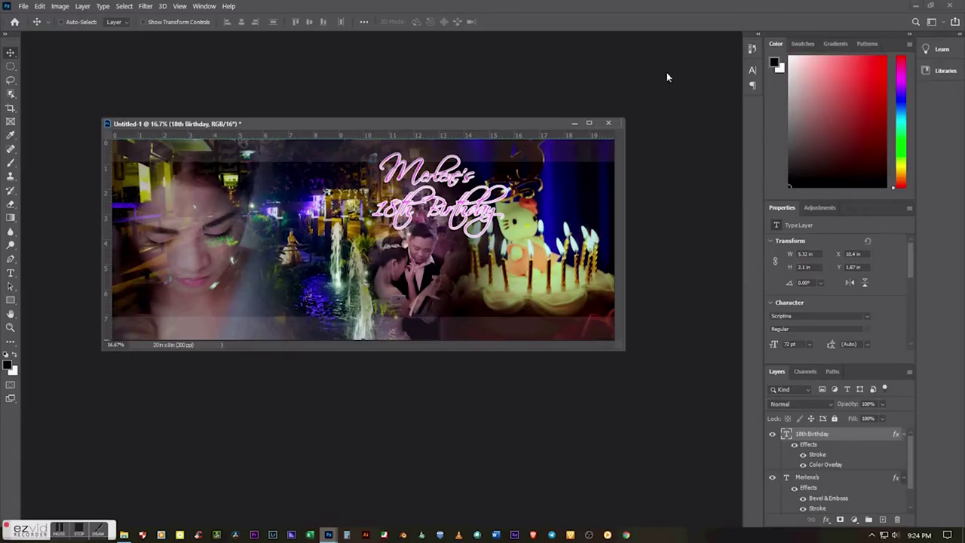
# Step: Save the banner on the computer as Photoshop file 'coffee table' with default format options
pyautogui.hotkey('ctrl', 's')
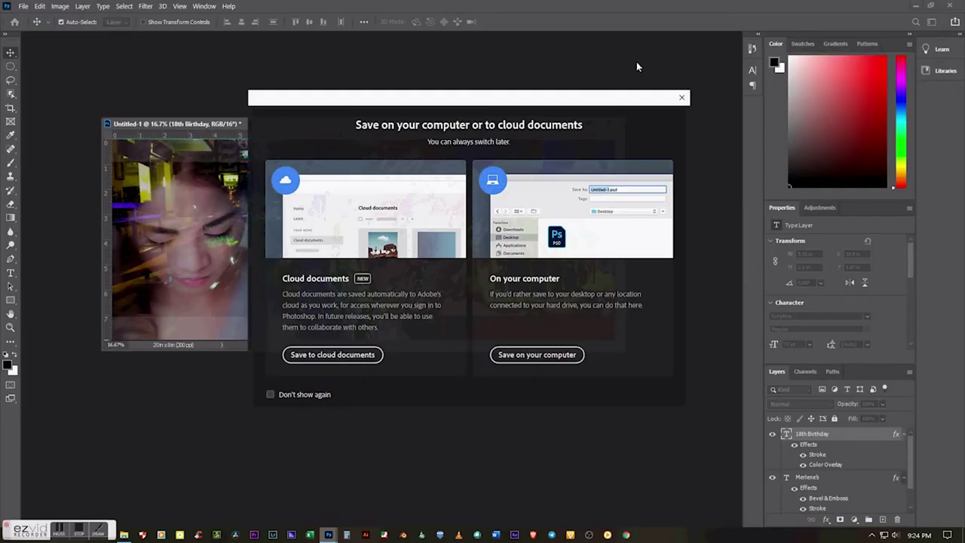
pyautogui.click(533, 349)
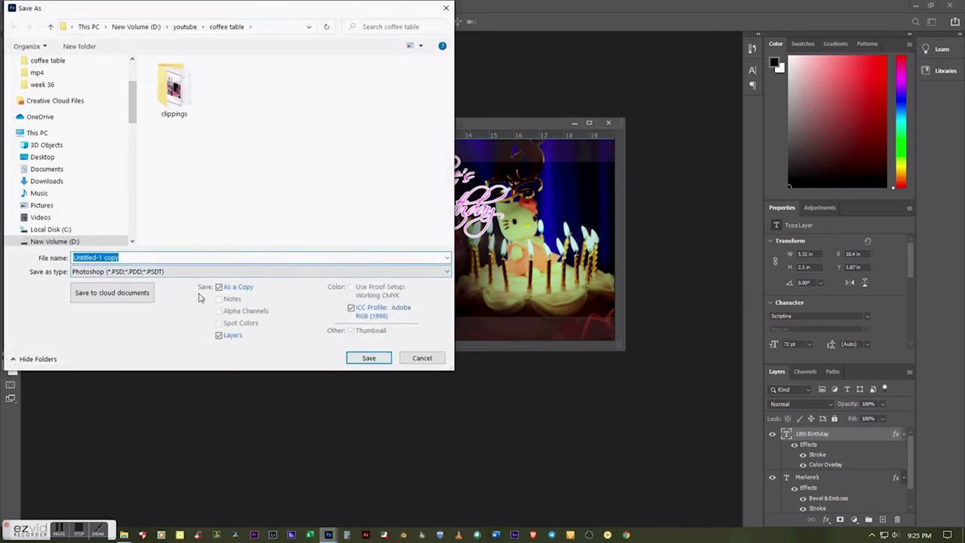
pyautogui.write('coffee table')
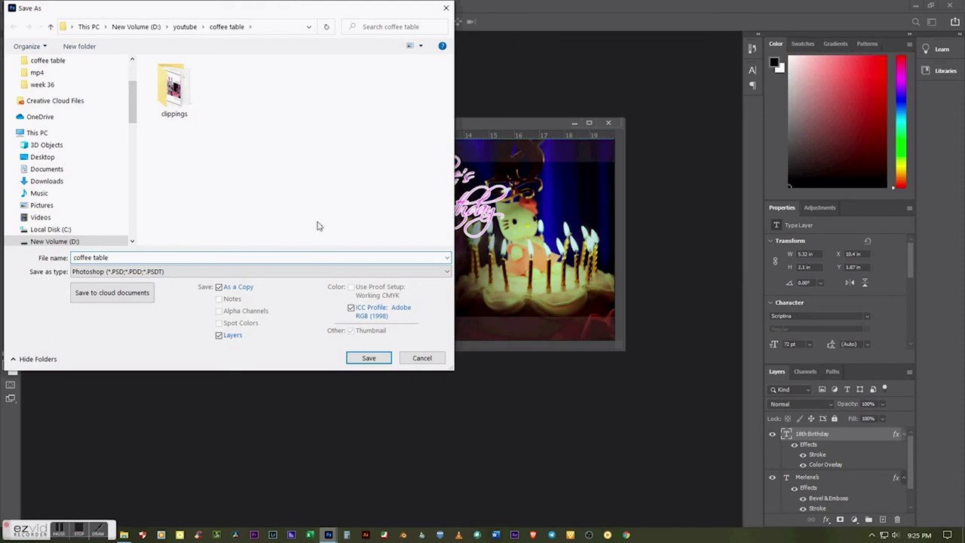
pyautogui.click(369, 357)
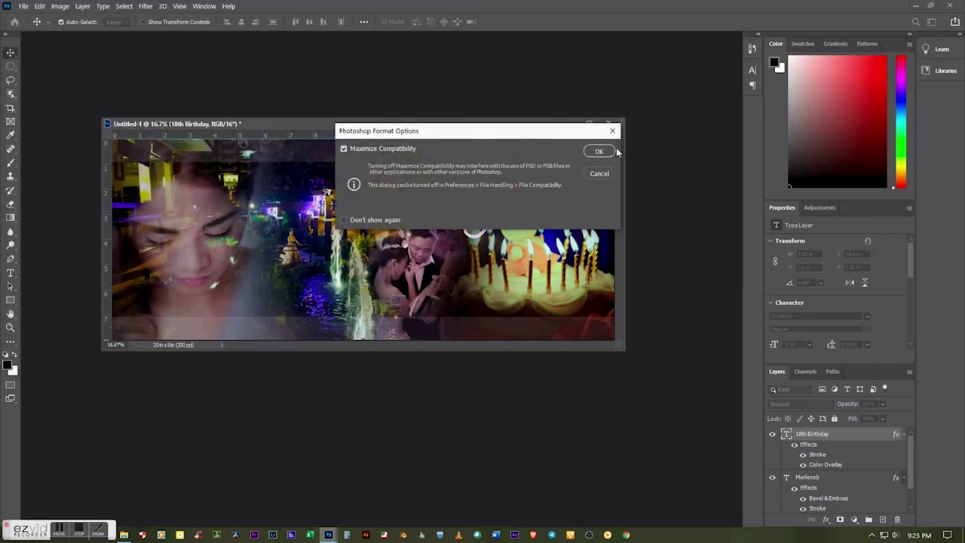
pyautogui.click(599, 151)
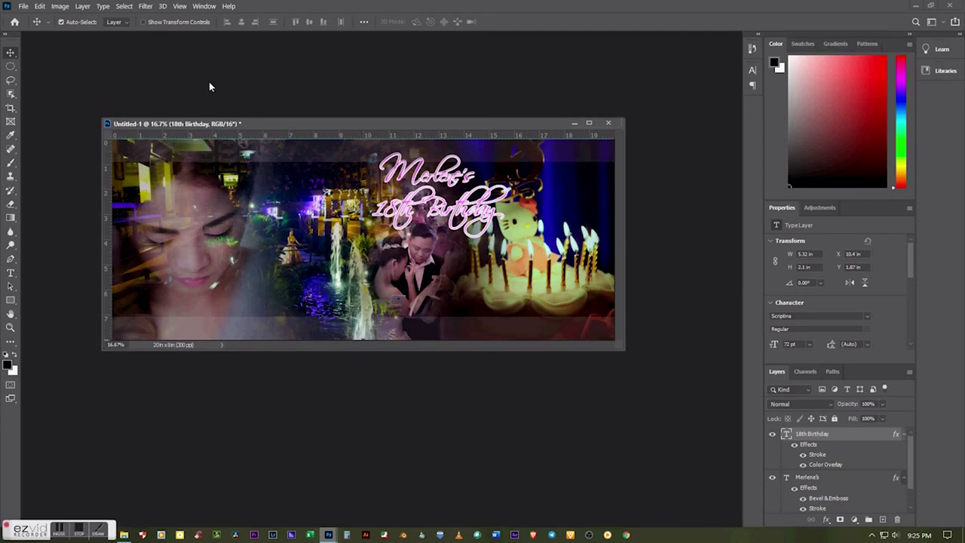
pyautogui.hotkey('ctrl', 'shift', 's')
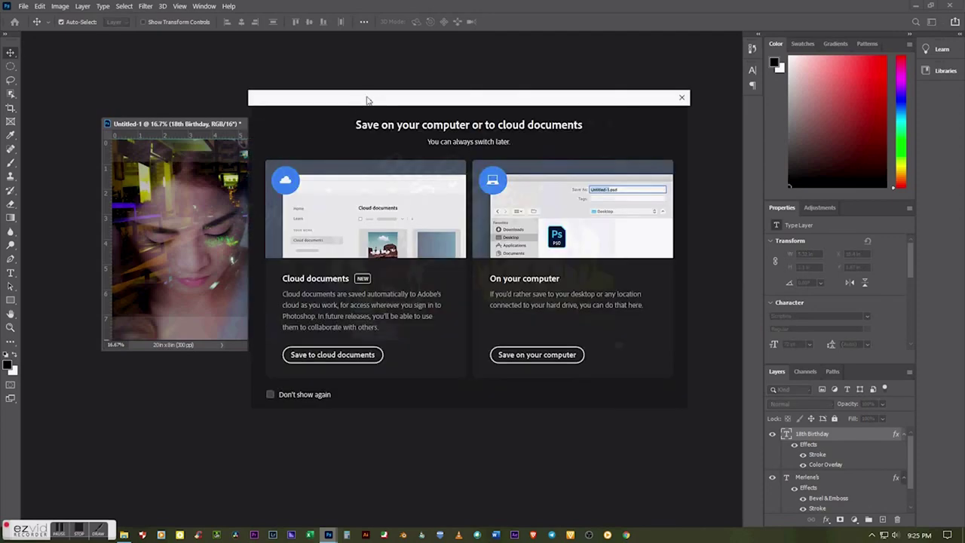
# Step: Save a JPEG copy named 'coffee table' on the computer
pyautogui.click(566, 356)
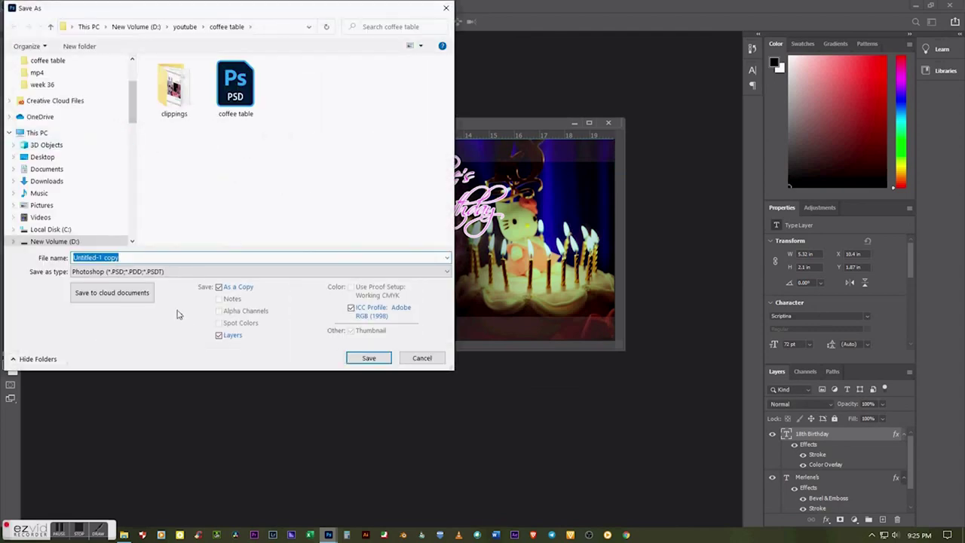
pyautogui.click(348, 273)
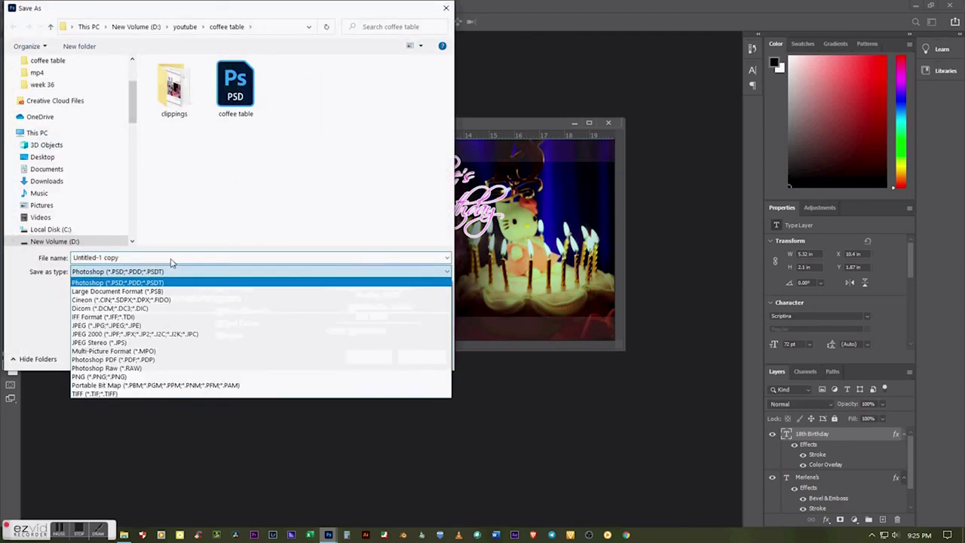
pyautogui.click(97, 326)
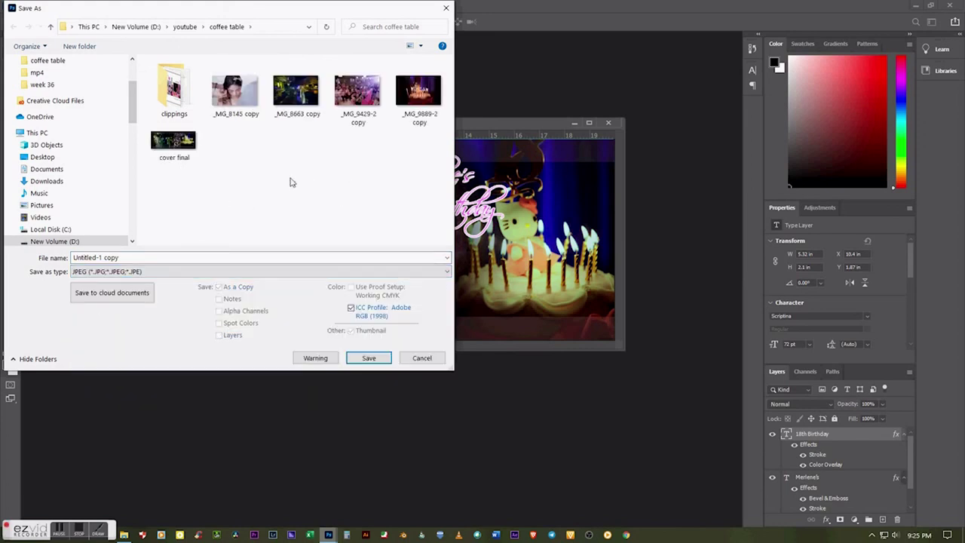
pyautogui.click(201, 257)
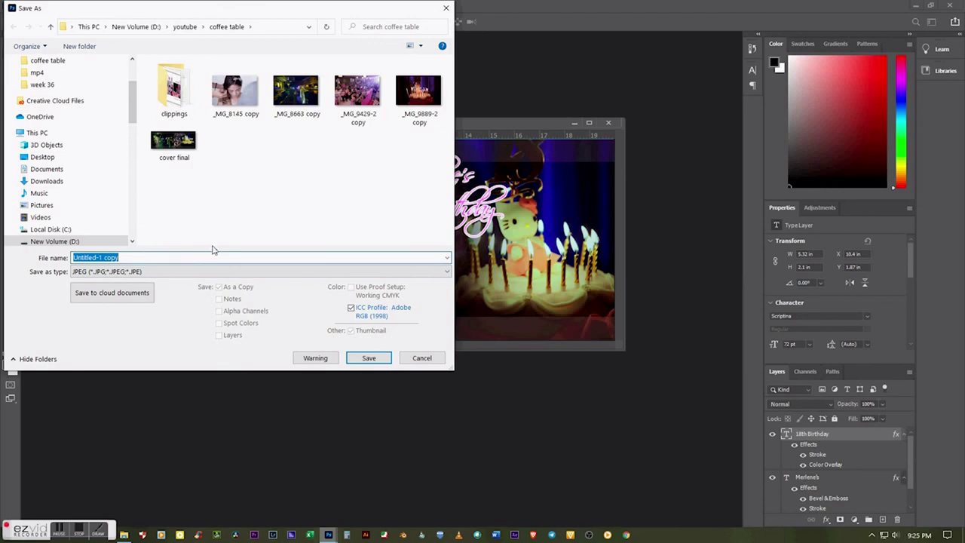
pyautogui.write('coffee table')
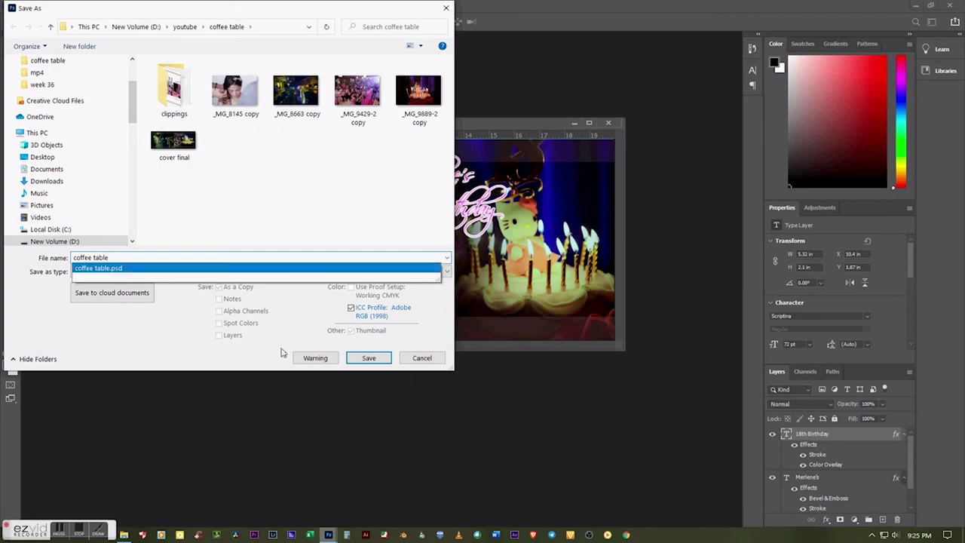
pyautogui.click(381, 355)
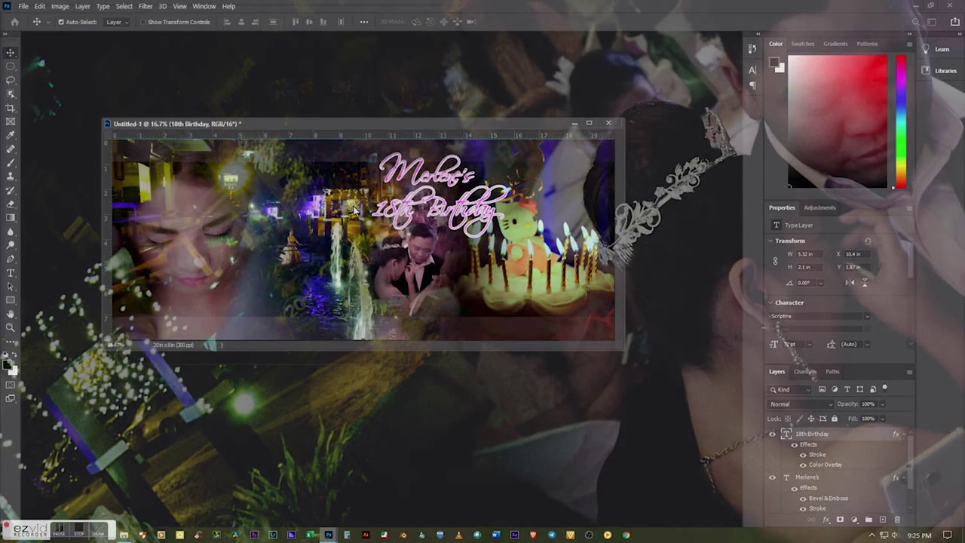